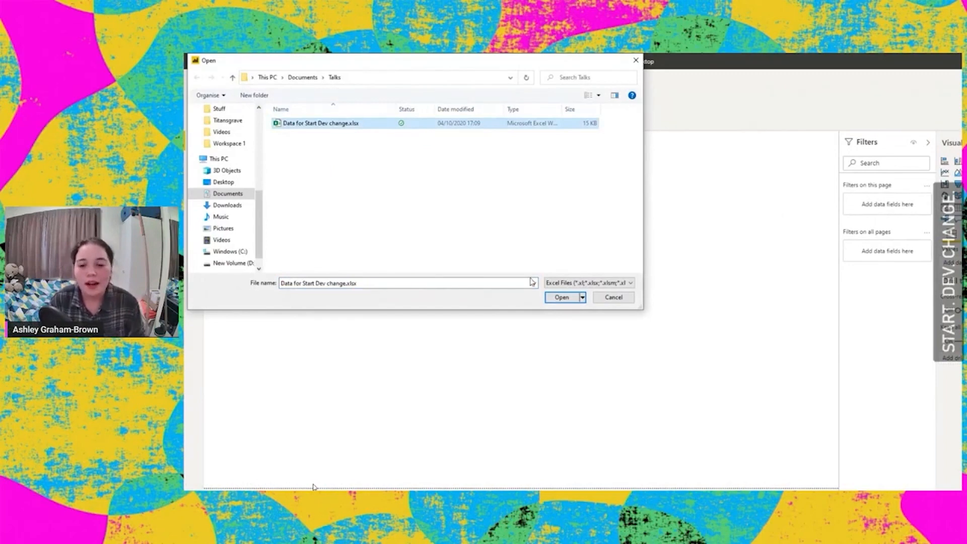
Open Data for Start Dev change.xlsx and load its Ascii2Alphabet, Encoded text and Frequencies sheets, leaving out Sheet1.
click(562, 297)
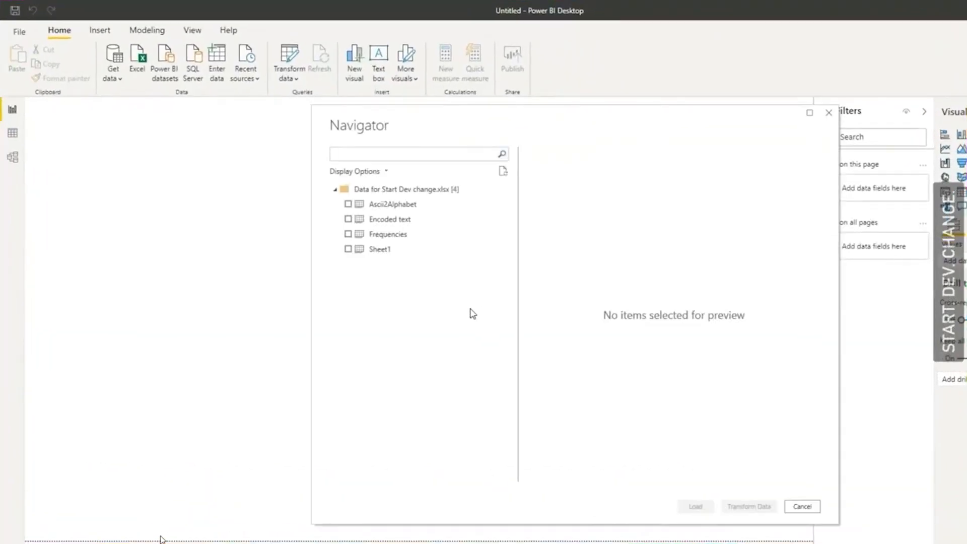
click(388, 205)
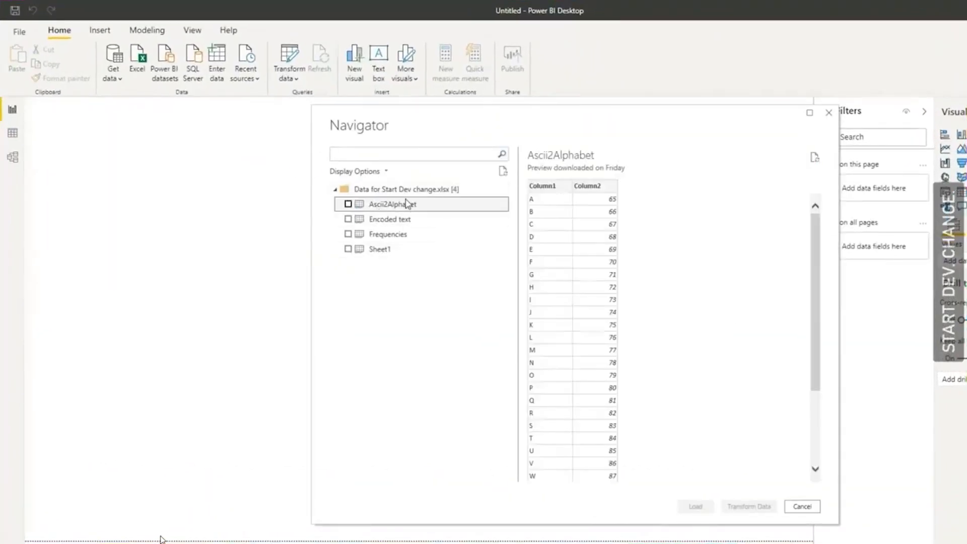
click(348, 204)
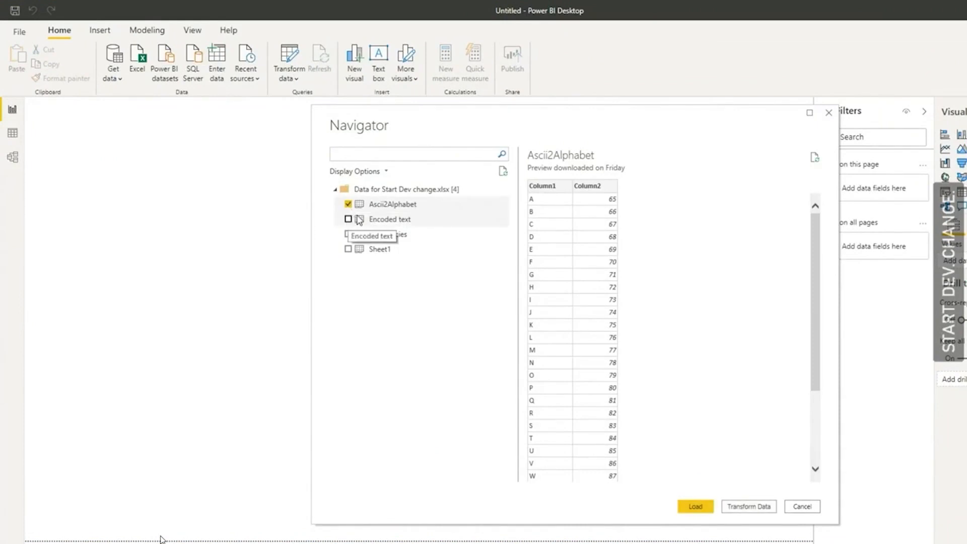
click(359, 221)
click(348, 219)
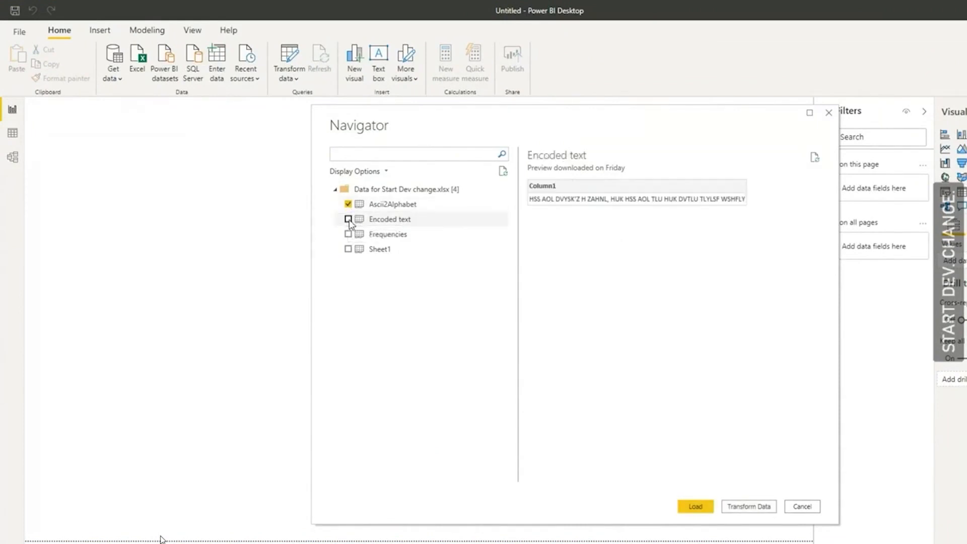
click(373, 235)
click(348, 234)
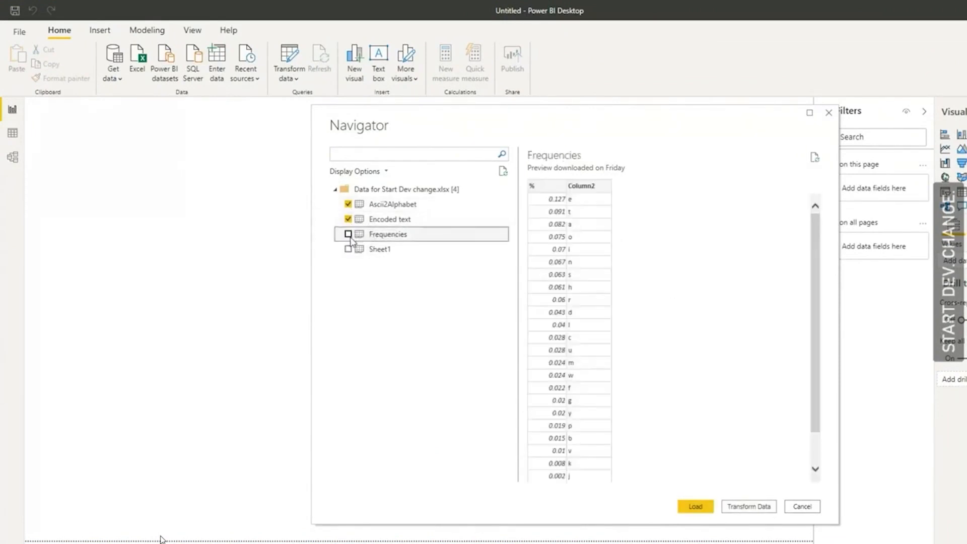
click(375, 251)
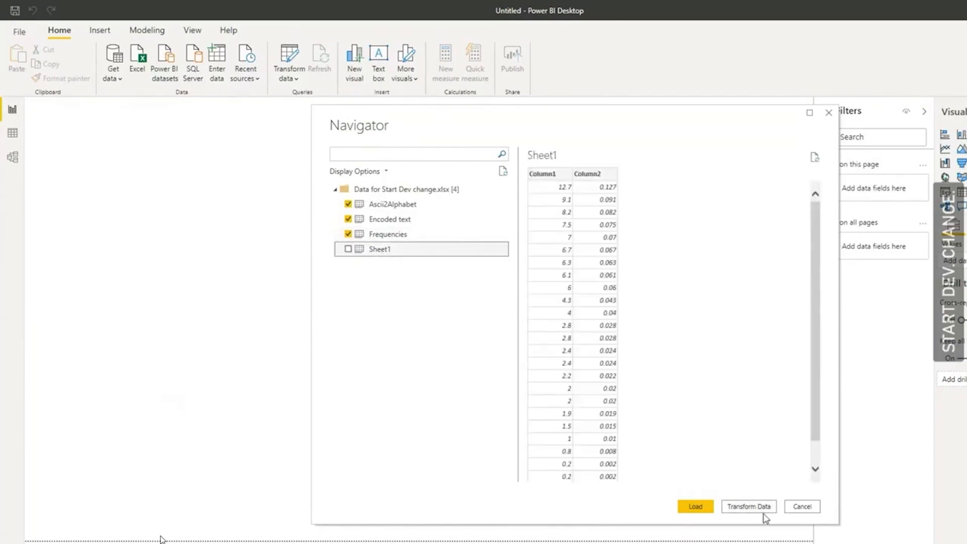
click(699, 510)
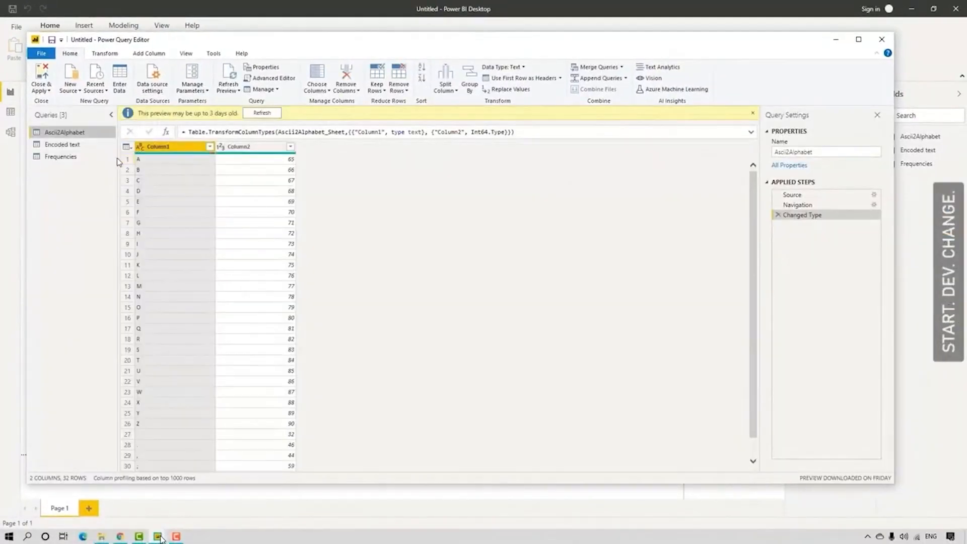
Split Column1 of the Encoded text query by number of characters, 1 character repeatedly, into rows.
click(59, 145)
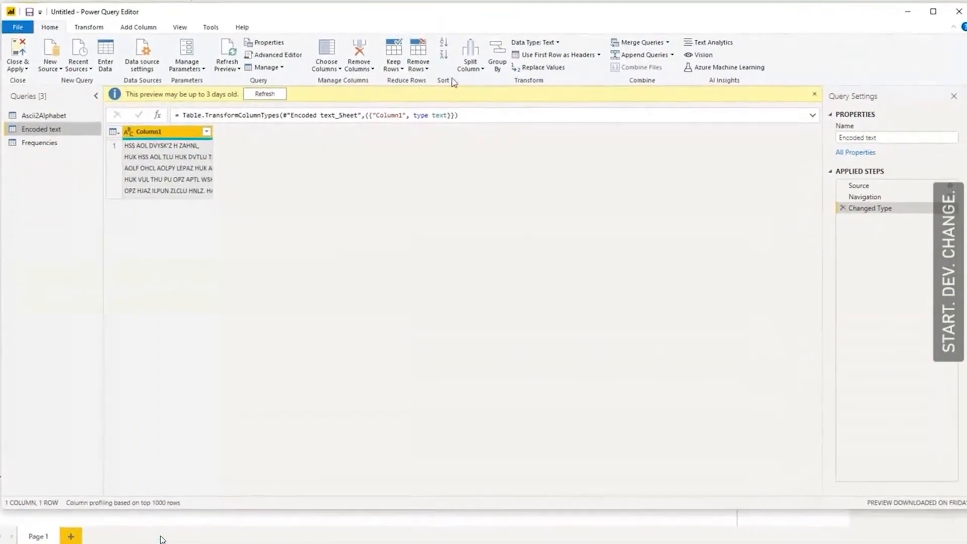
click(448, 90)
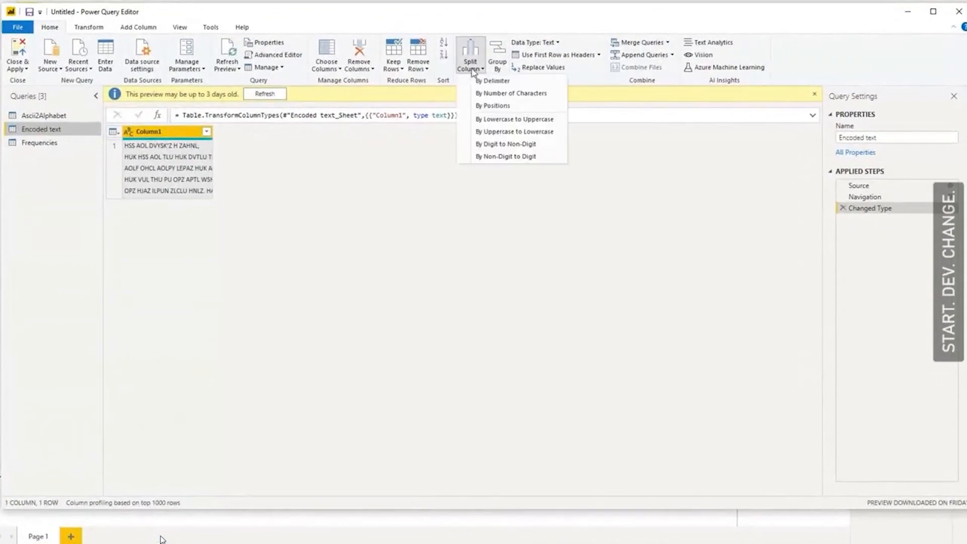
click(499, 94)
text(1)
click(367, 308)
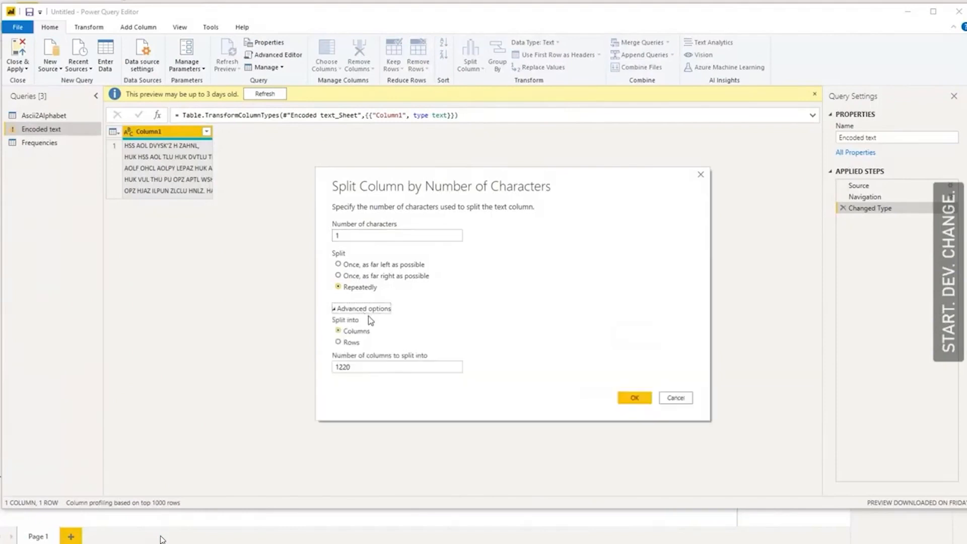
click(347, 341)
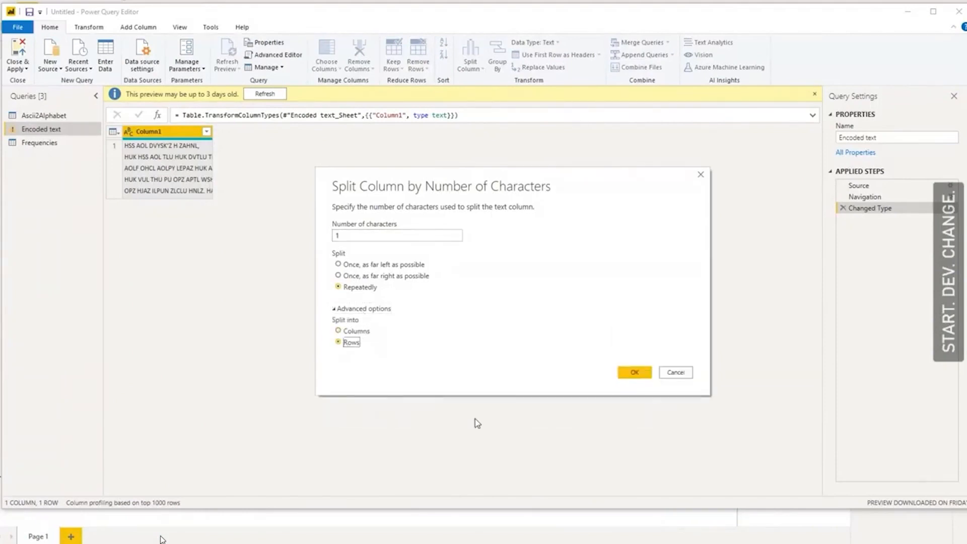
click(634, 373)
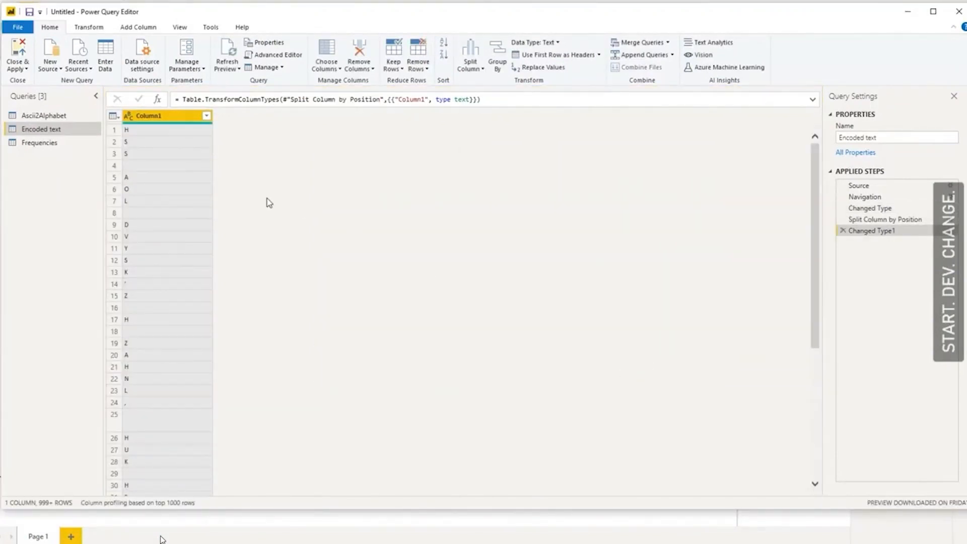
Add an index column to the Encoded text query that starts at 1 and increments by 1.
click(140, 29)
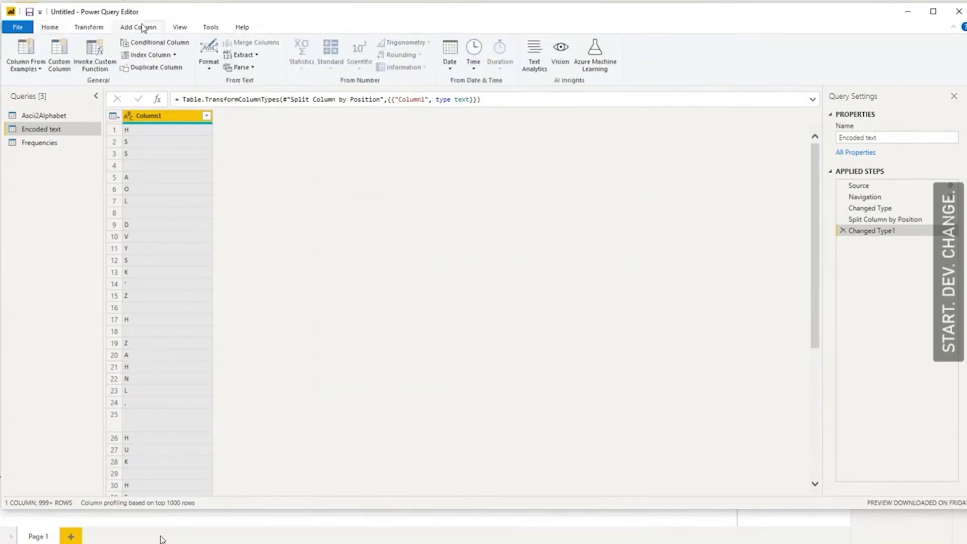
click(149, 56)
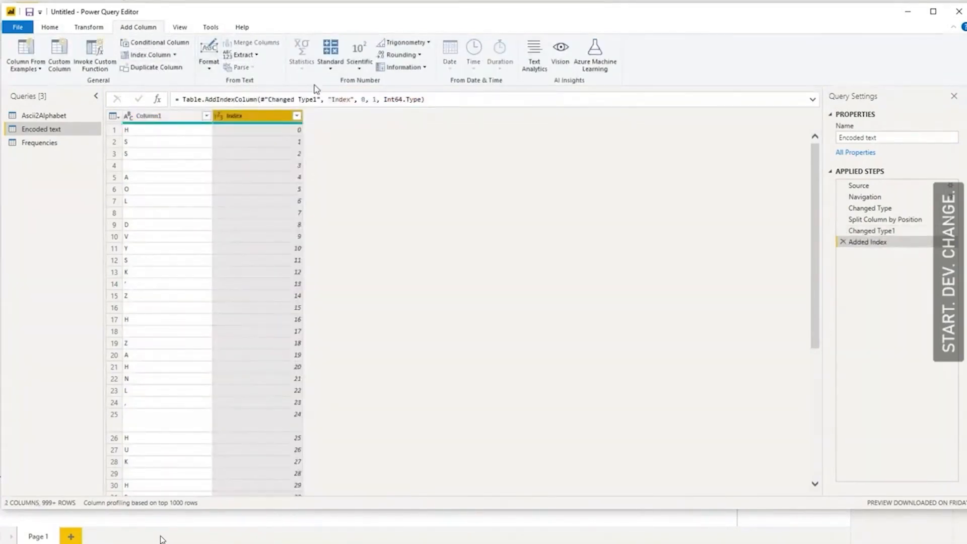
click(366, 100)
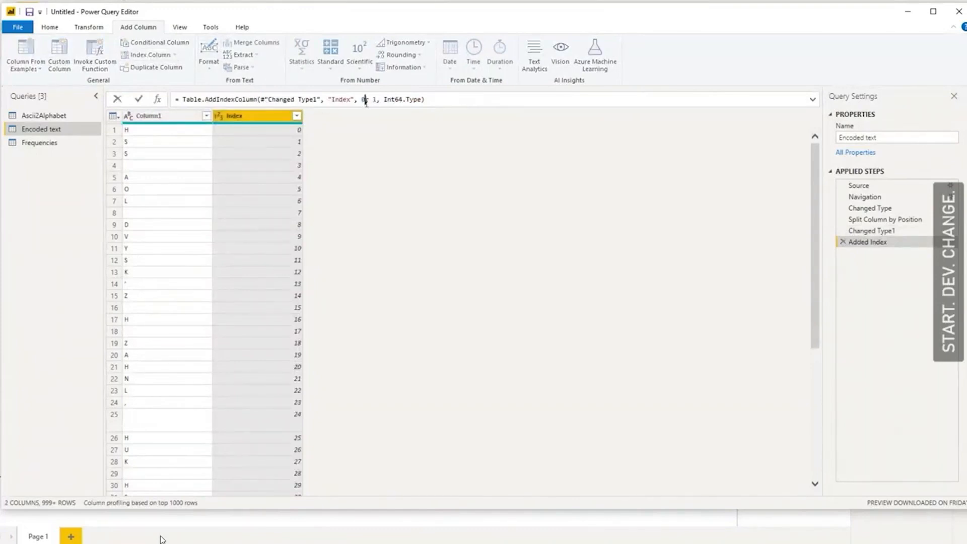
key(BackSpace)
text(1)
key(Return)
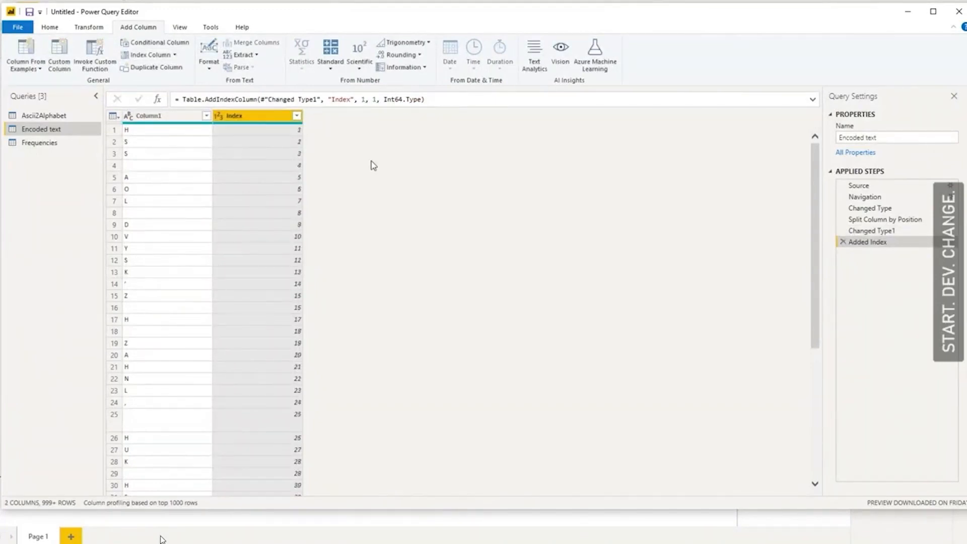
click(175, 55)
click(429, 256)
Create a new query as a reference to the Encoded text query.
right_click(38, 129)
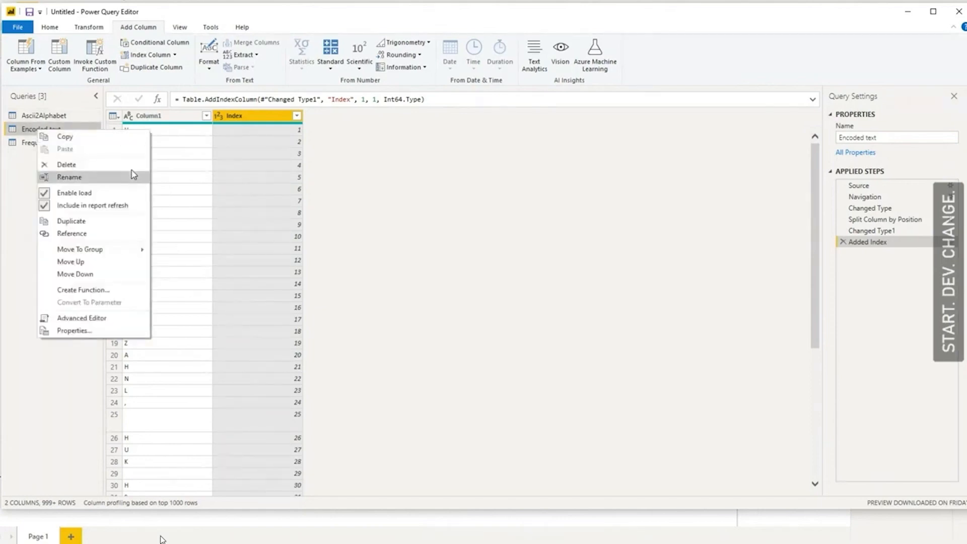
click(119, 239)
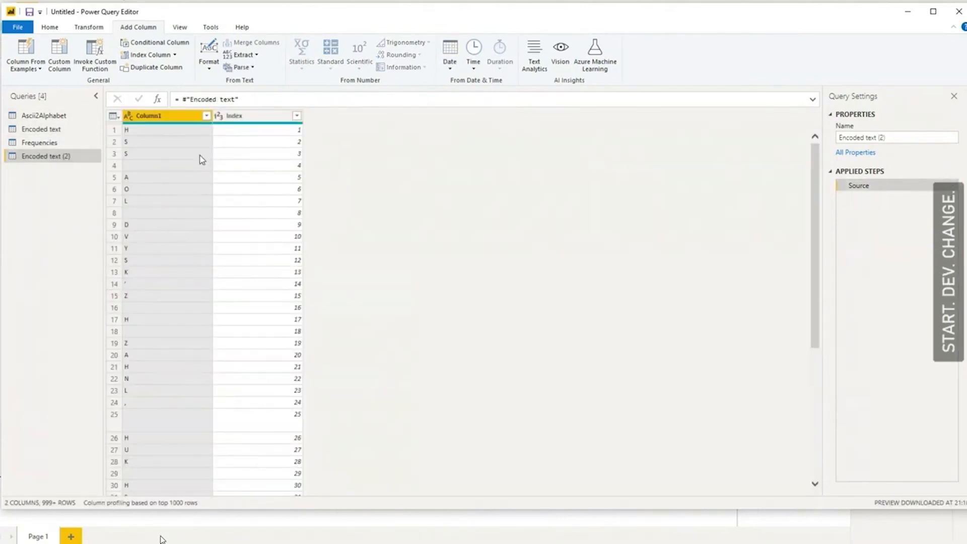
Keep only Column1 in the referenced query and rename that column Encoded Letter.
click(240, 117)
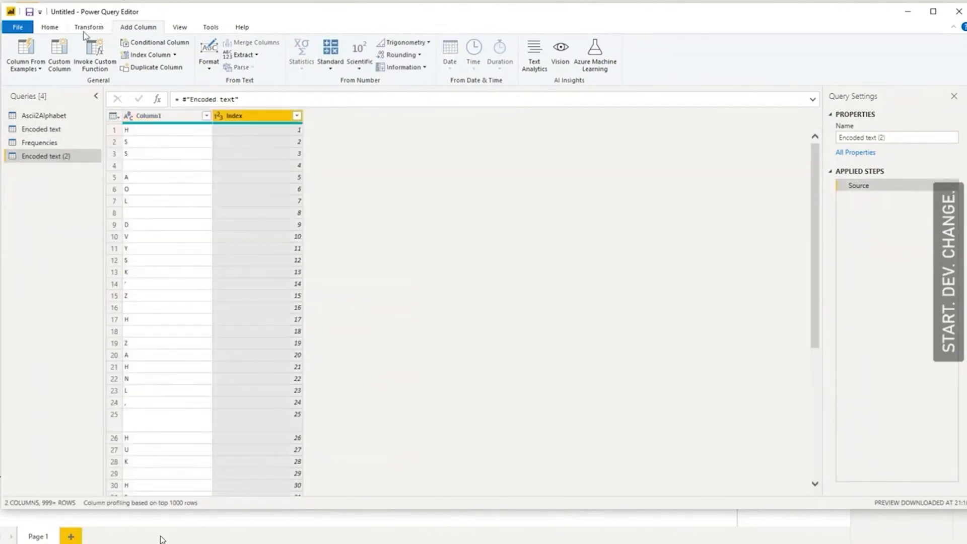
click(50, 30)
click(327, 66)
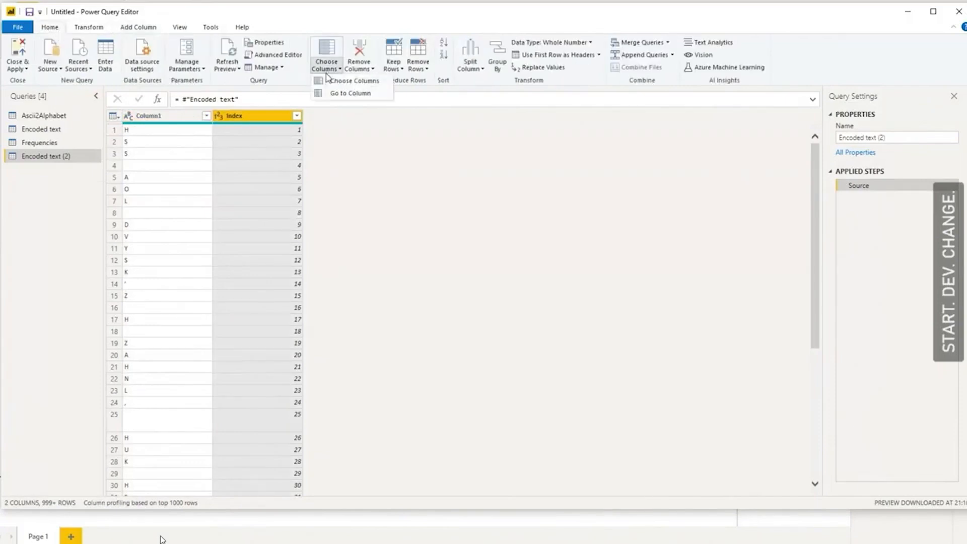
click(346, 82)
click(441, 174)
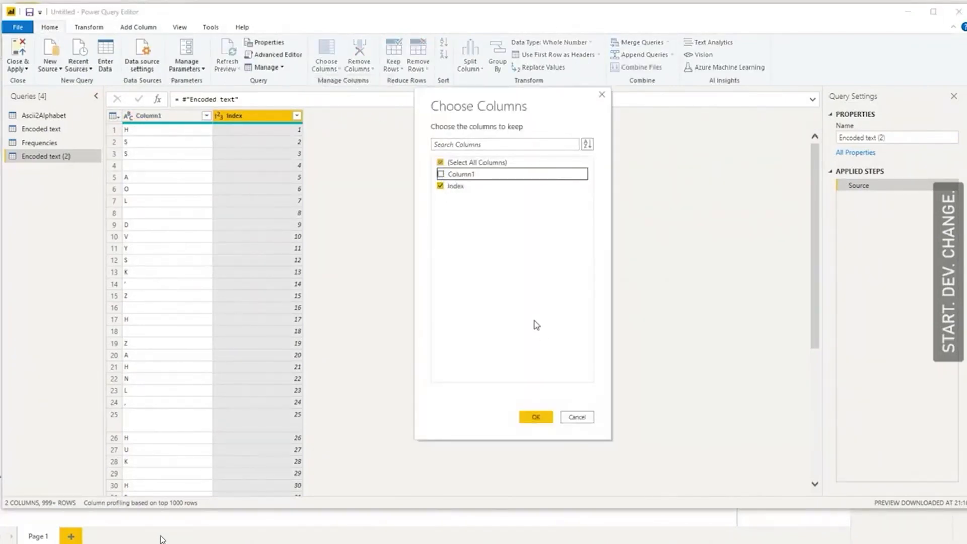
click(440, 173)
click(440, 186)
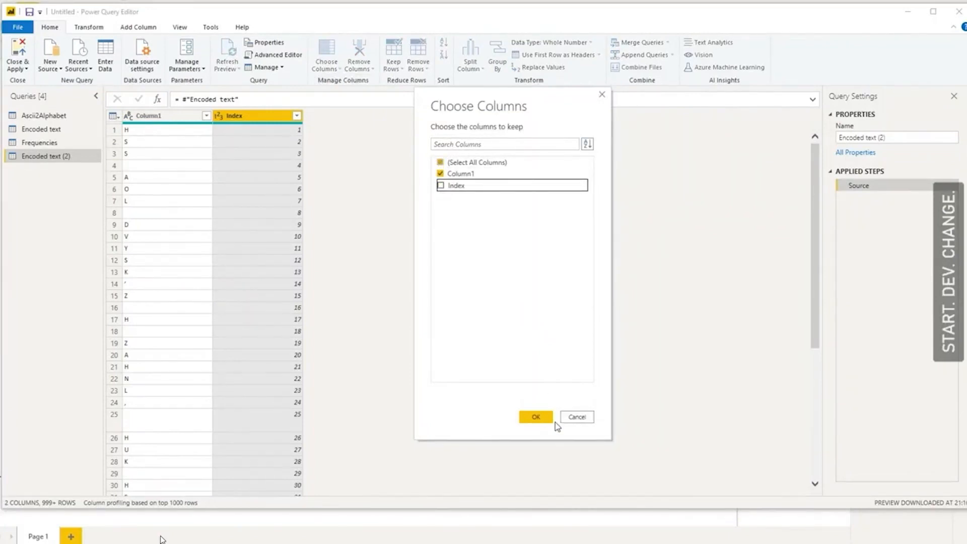
click(538, 417)
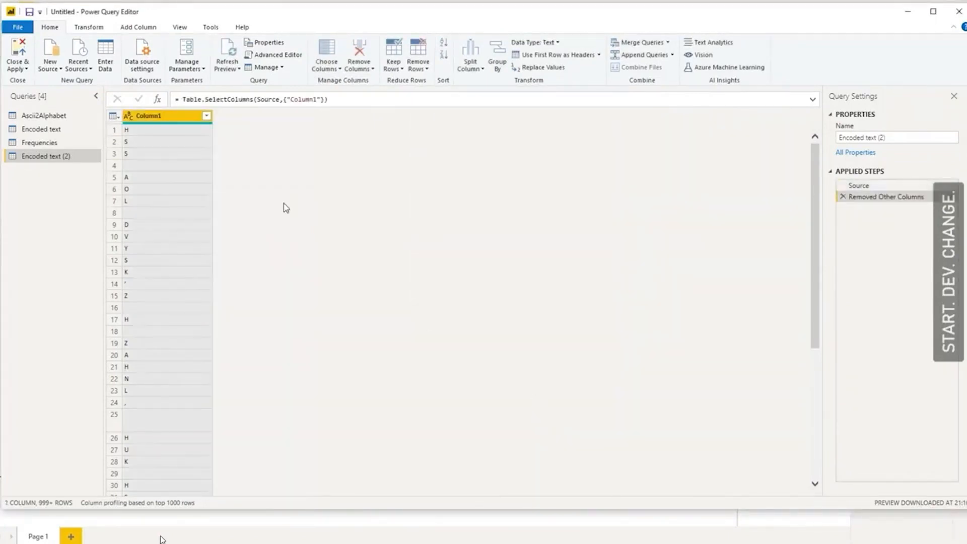
double_click(160, 116)
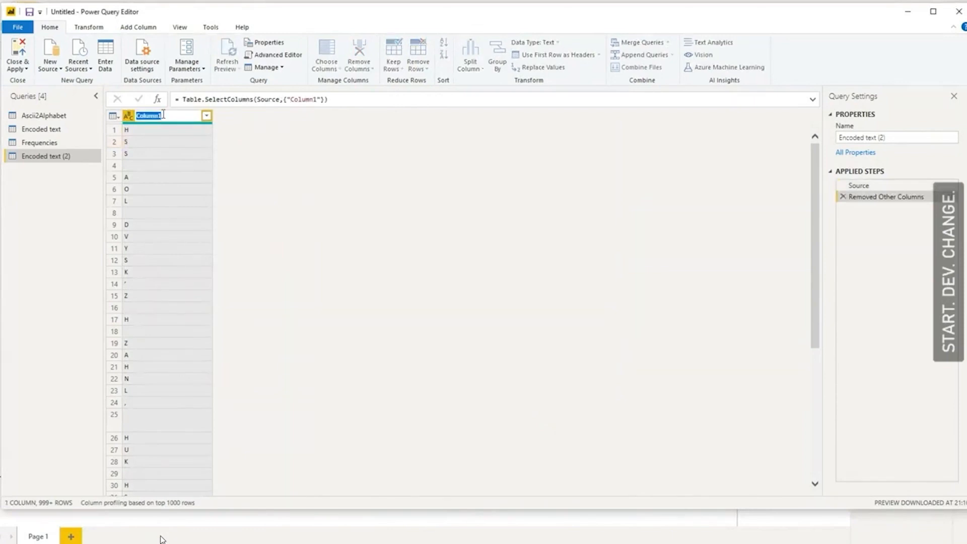
text(Enc)
text(oded Letter)
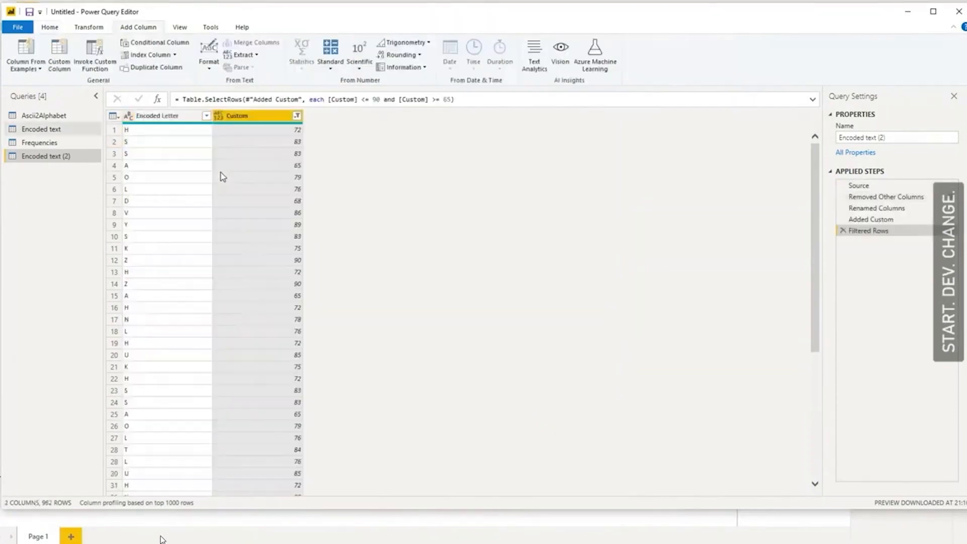
Rename the original Encoded text query as EncodedText, without the space.
right_click(44, 129)
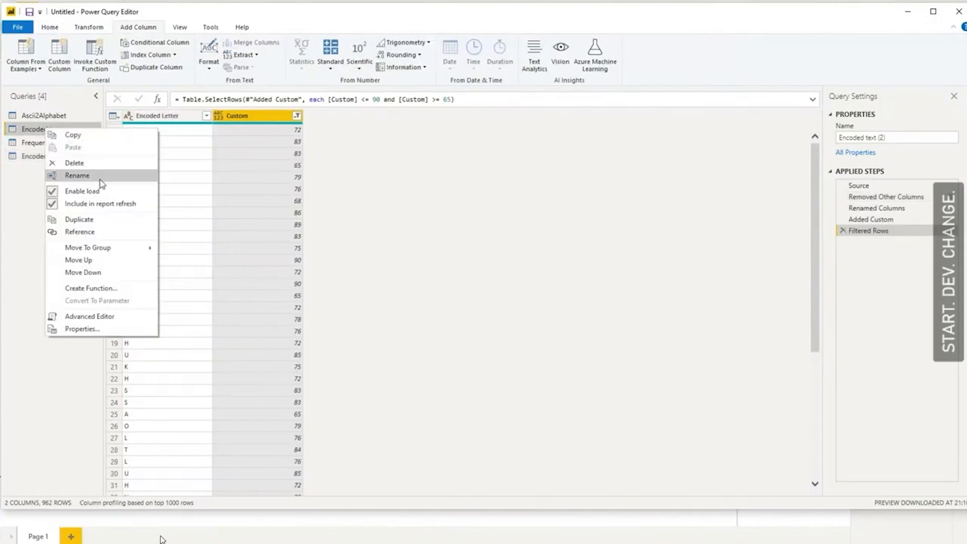
click(75, 180)
click(50, 129)
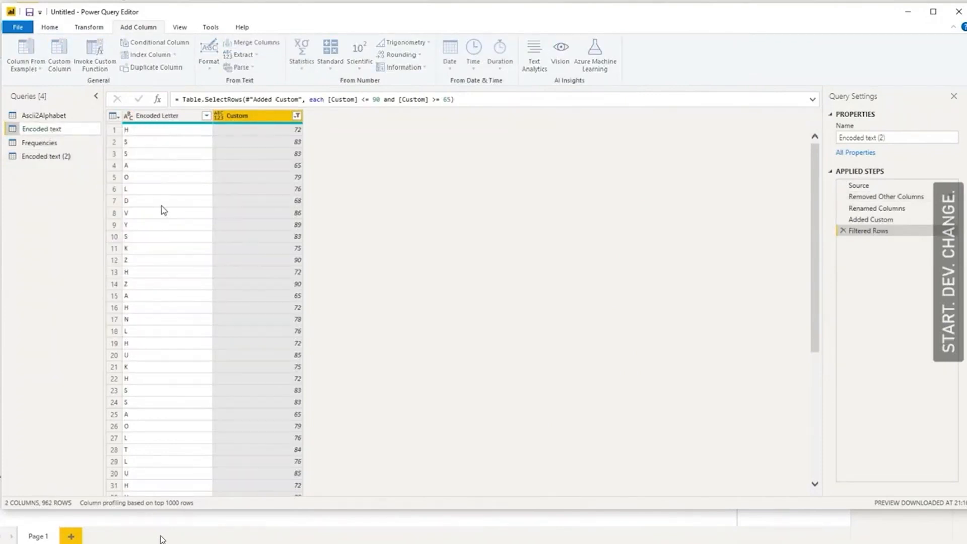
key(Return)
Rename the Encoded text (2) query as EncodedTextFrequencies.
right_click(62, 157)
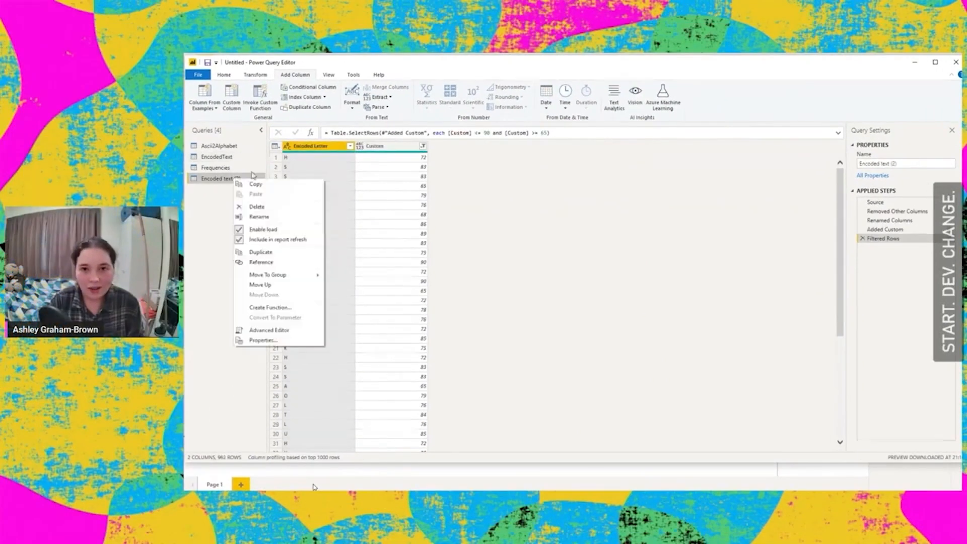
click(259, 216)
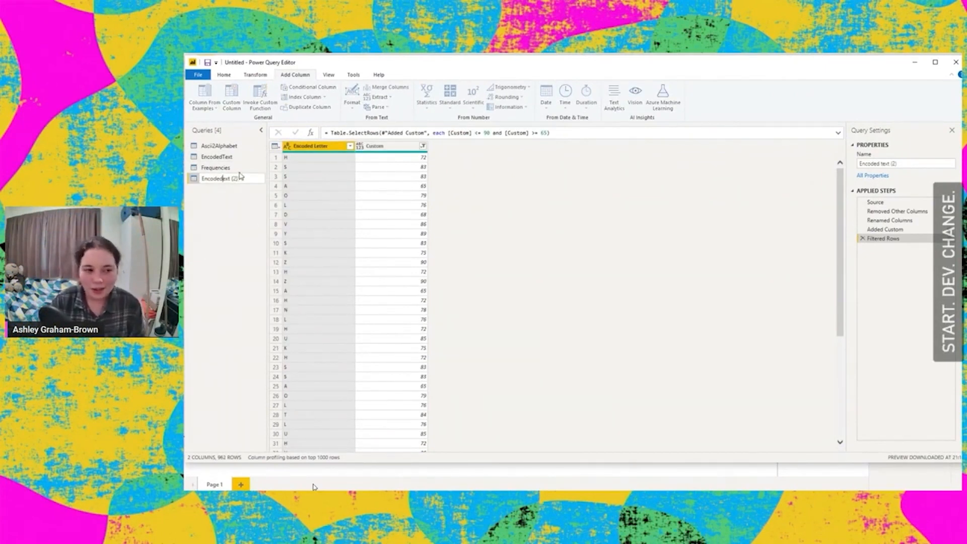
key(BackSpace)
key(BackSpace)
key(BackSpace)
key(BackSpace)
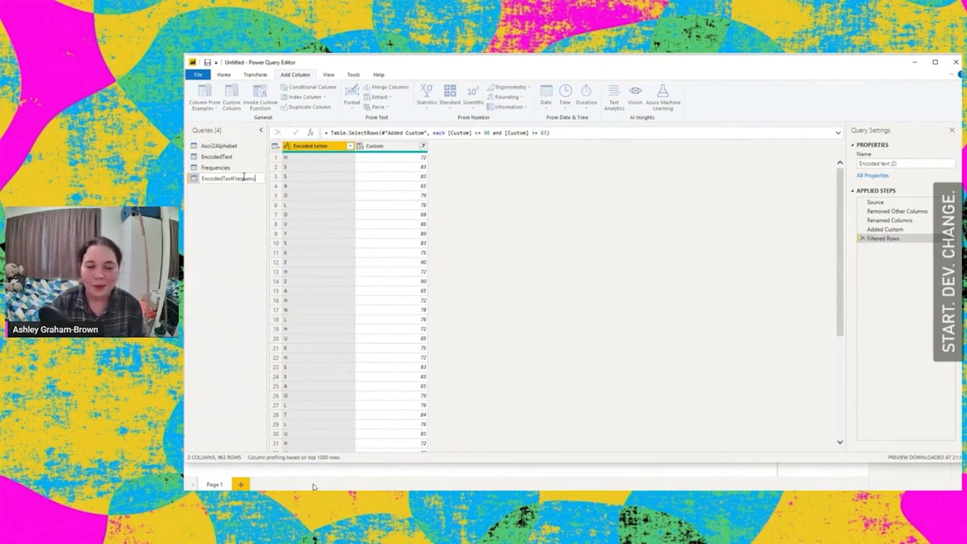
key(Return)
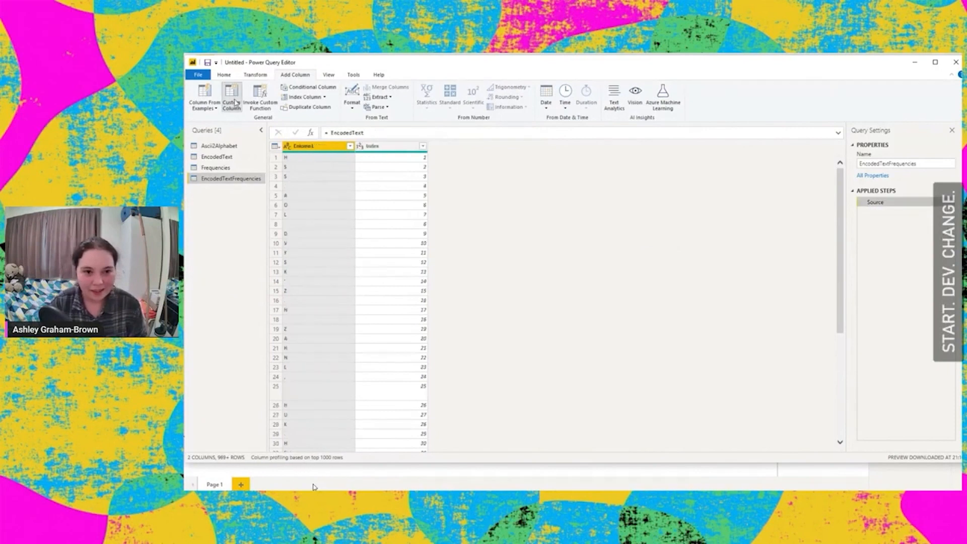
Add a custom column named Custom to EncodedTextFrequencies with the formula Character.ToNumber([Column1]).
click(231, 97)
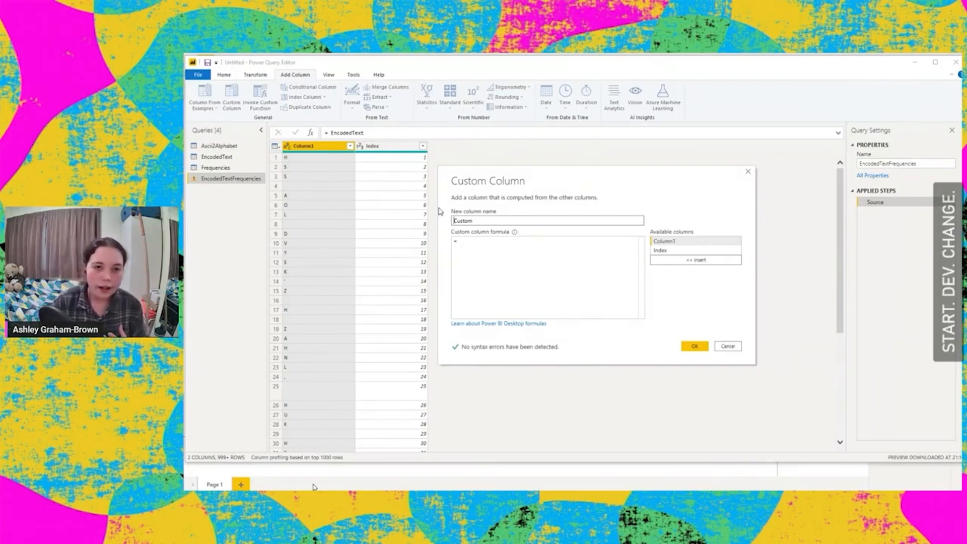
text(char)
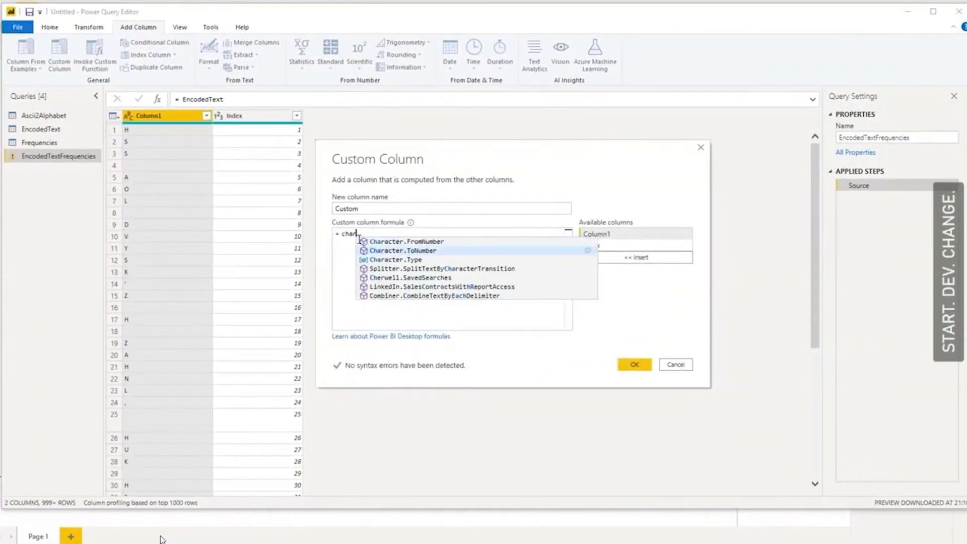
click(394, 251)
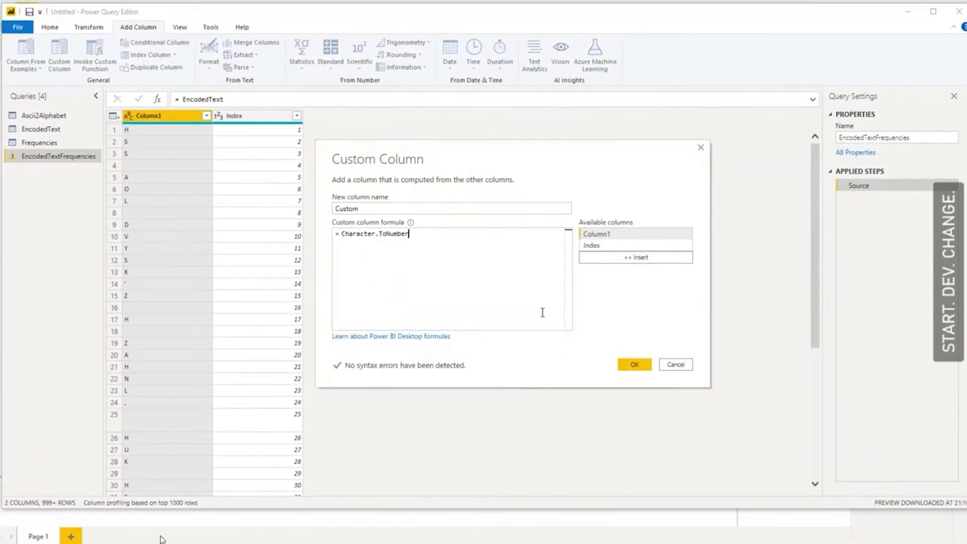
text(()
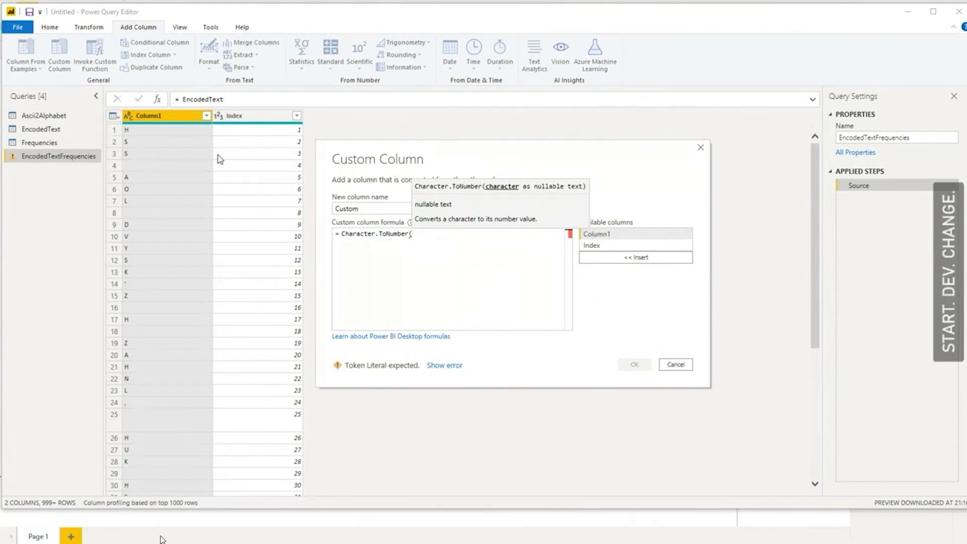
click(676, 364)
click(611, 286)
double_click(611, 234)
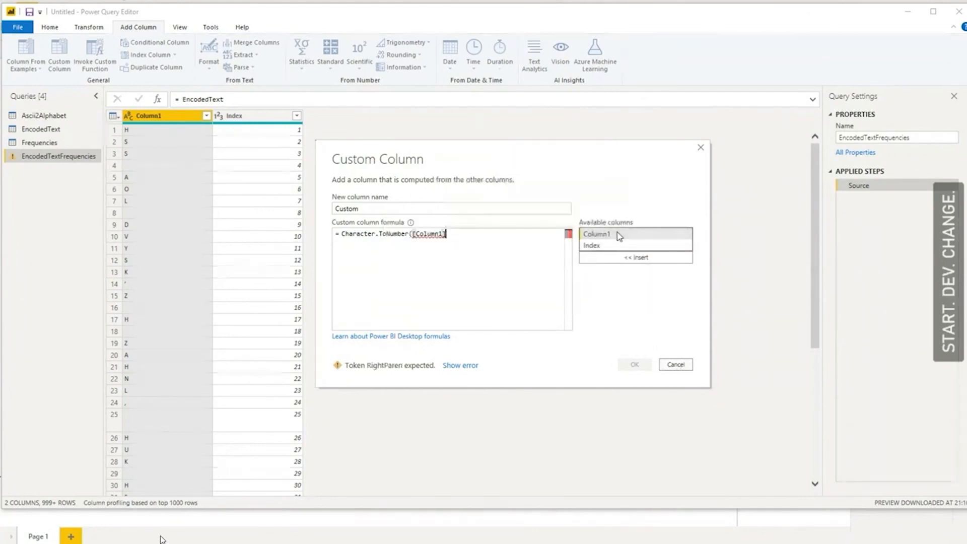
text())
click(634, 364)
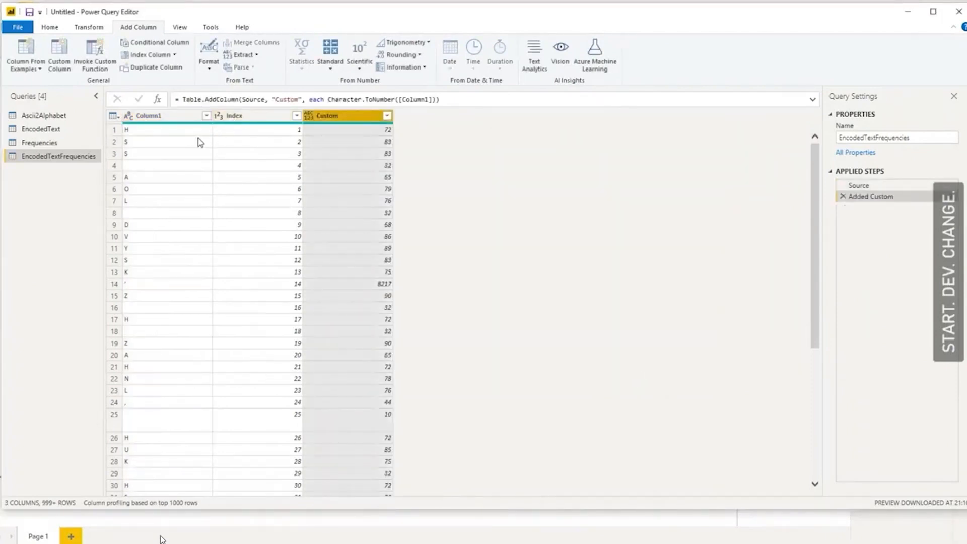
Rename Column1 of EncodedTextFrequencies as Letter.
click(173, 121)
double_click(172, 116)
text(EncodedText)
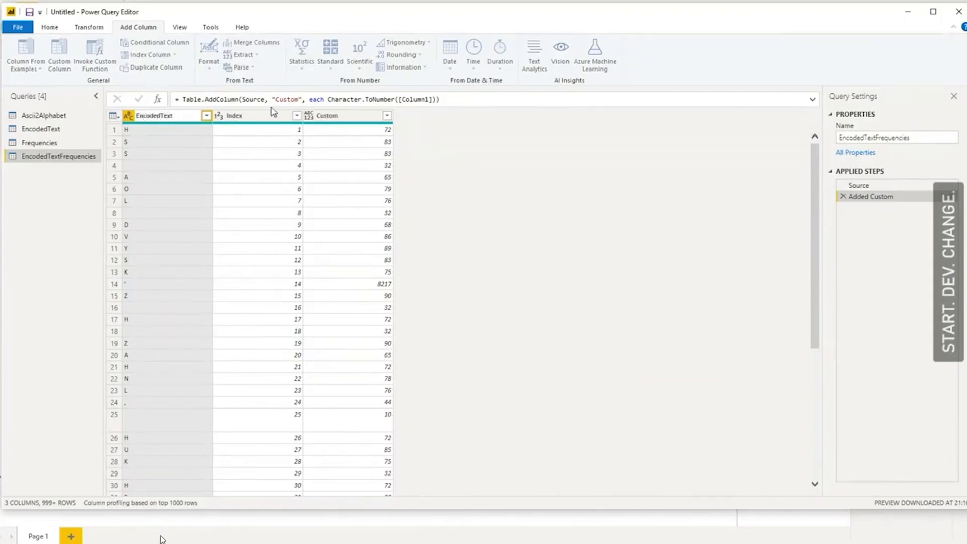
double_click(180, 118)
text(Letter)
Filter the Custom column to keep rows greater than or equal to 65 and less than or equal to 90.
click(337, 117)
click(387, 116)
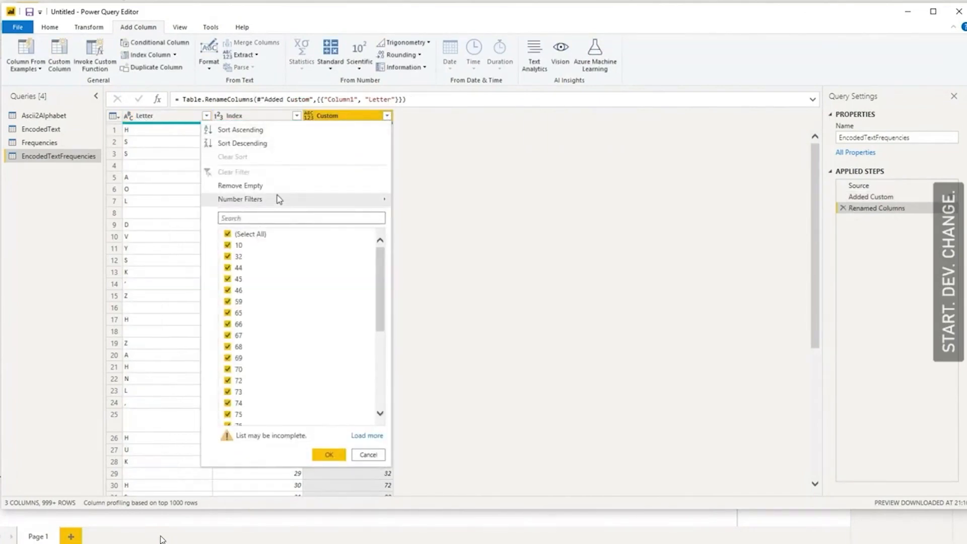
mouse_move(320, 198)
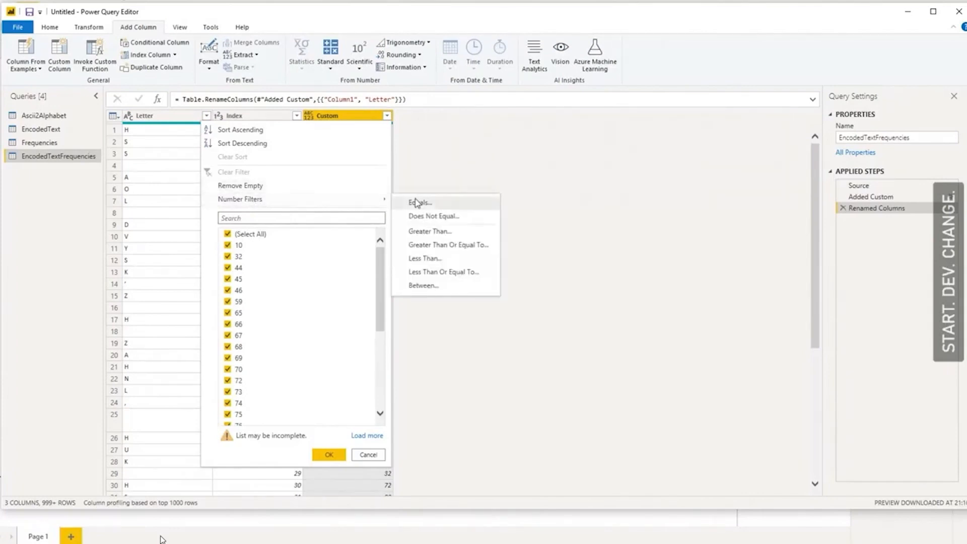
click(443, 244)
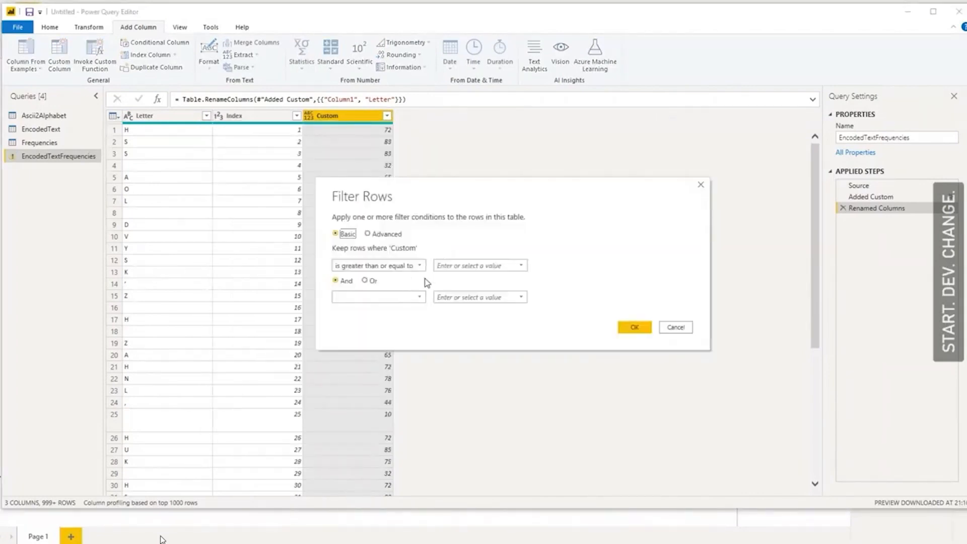
click(379, 298)
click(391, 377)
click(467, 299)
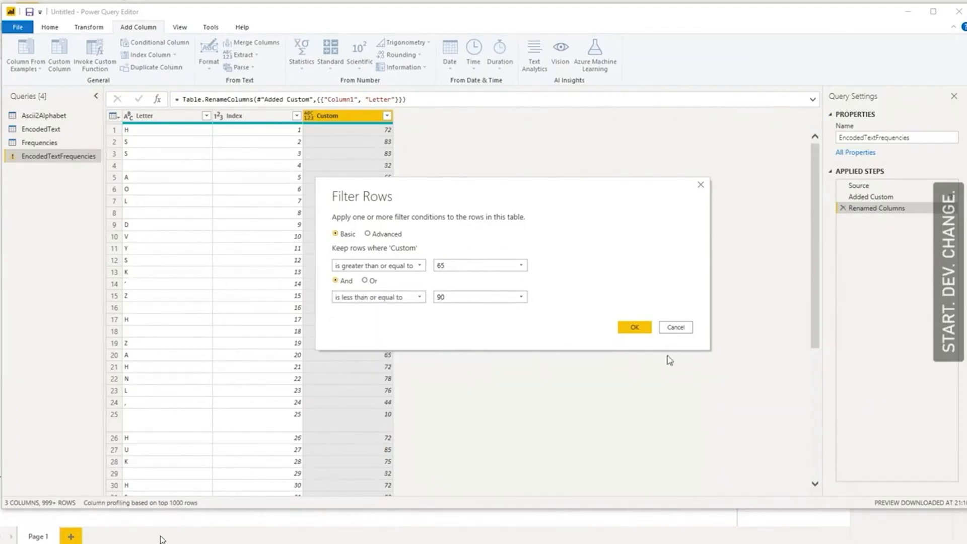
click(633, 328)
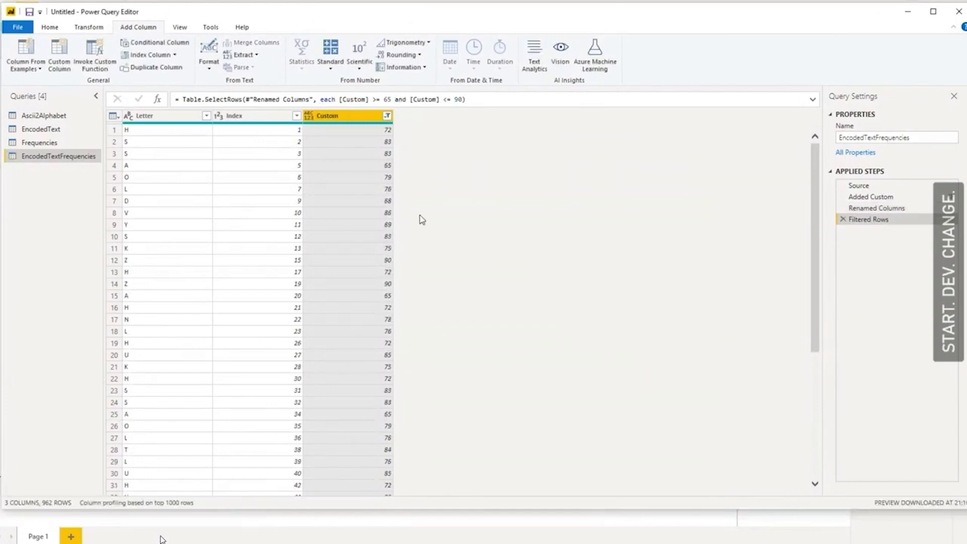
scroll(220, 277, down, 10)
scroll(213, 301, up, 10)
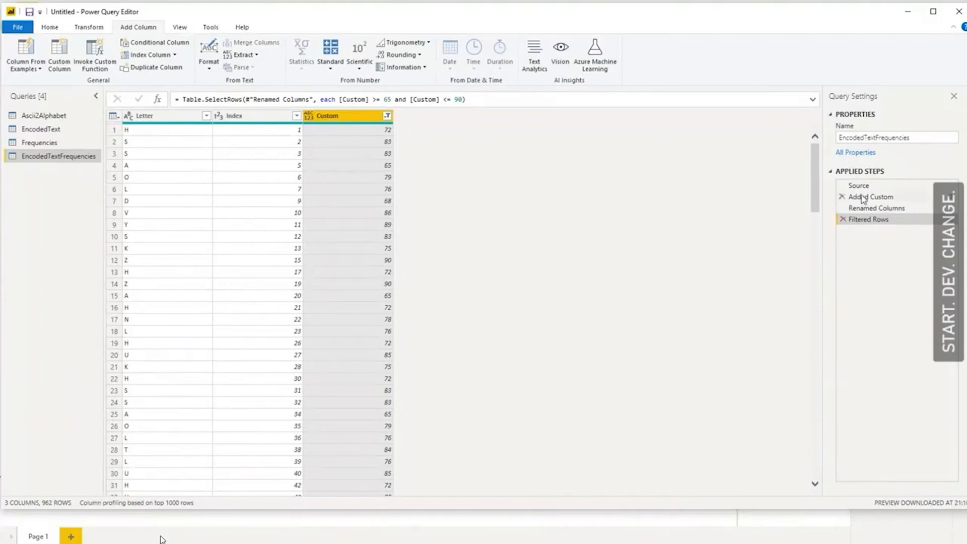
Add the description "Removed all punctuation" to the Filtered Rows step.
right_click(863, 220)
click(638, 261)
right_click(864, 222)
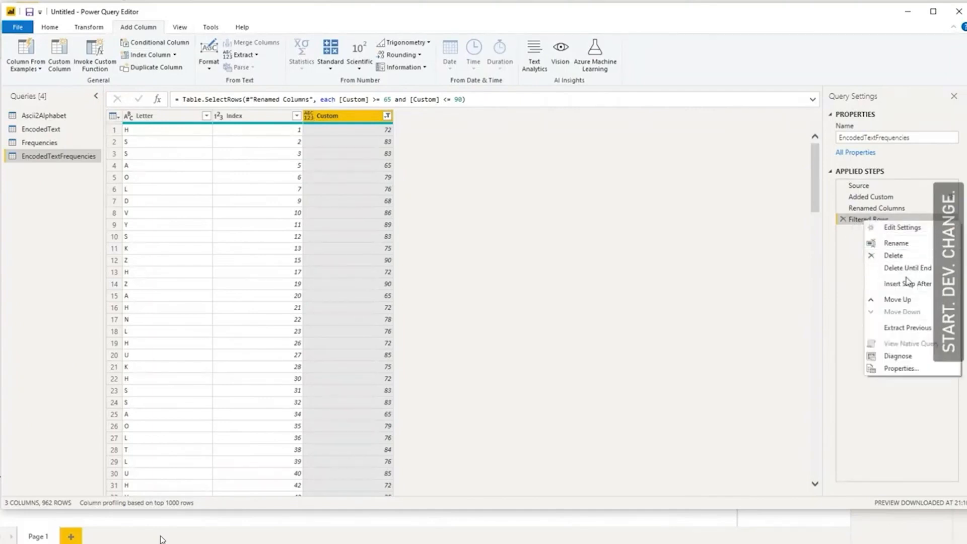
click(898, 369)
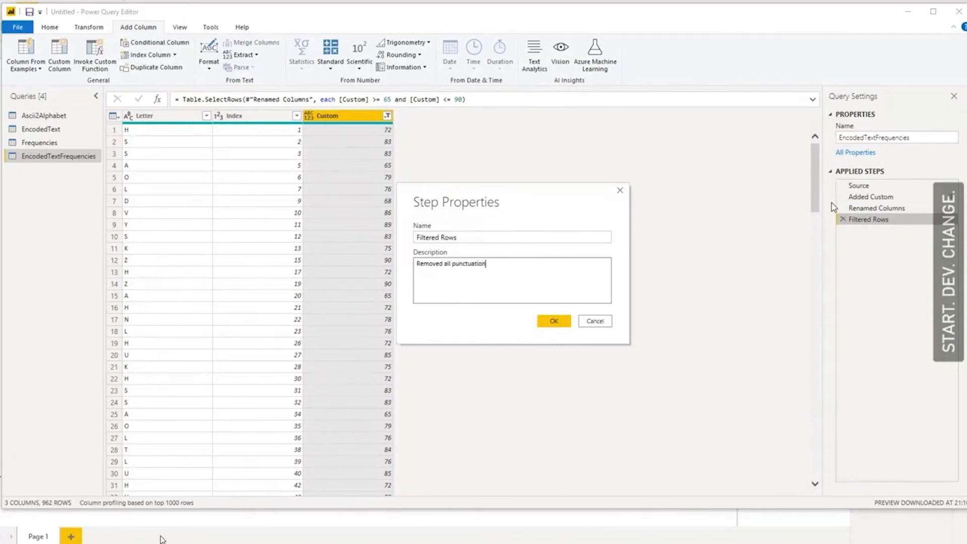
click(554, 322)
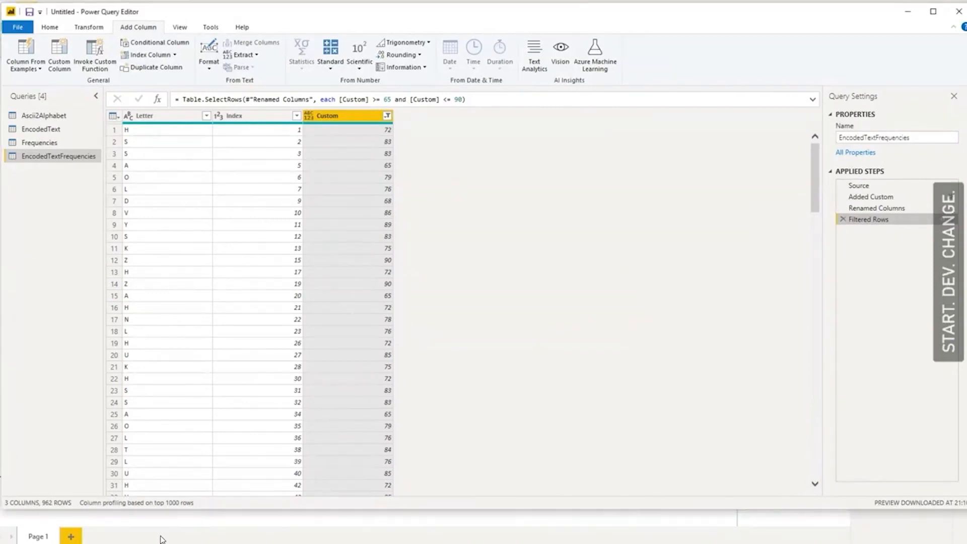
mouse_move(943, 220)
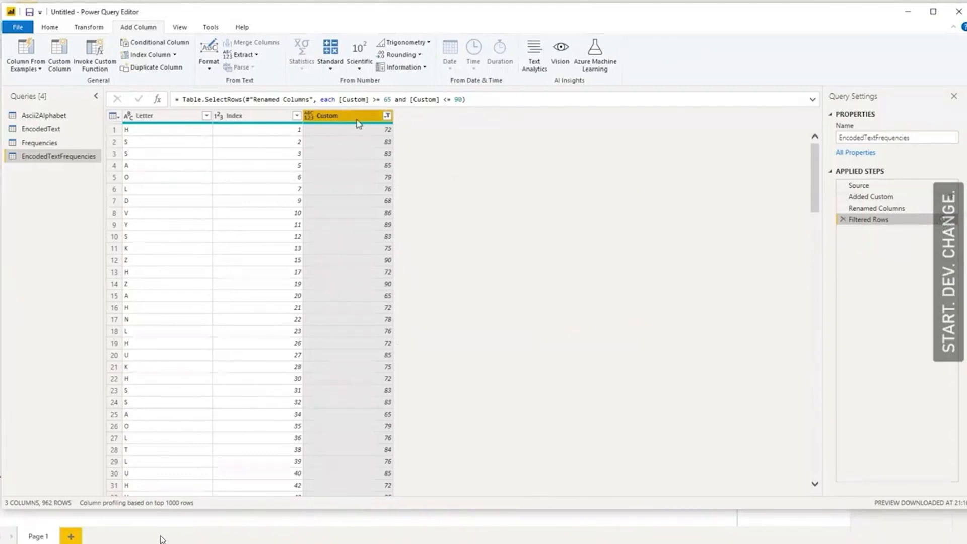
Rename the Custom column as Ascii.
click(100, 28)
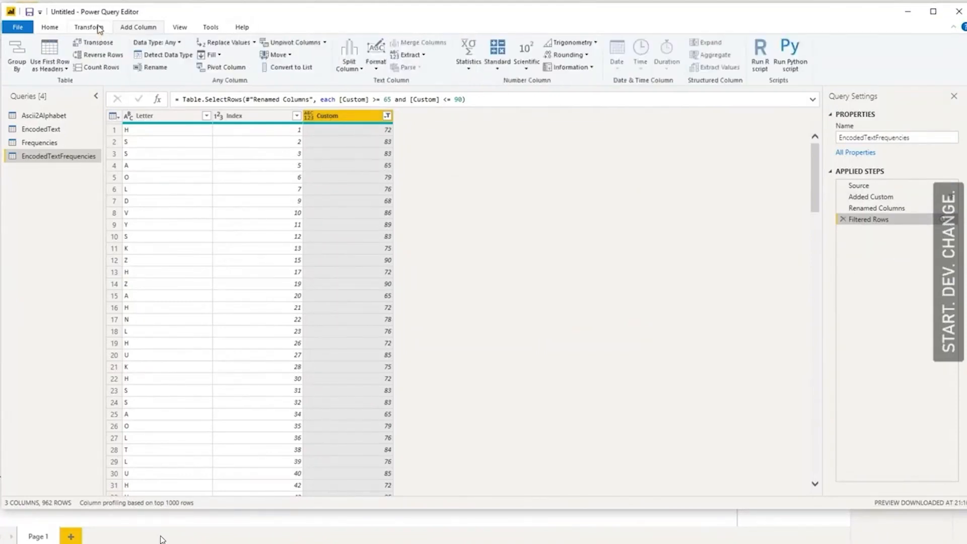
double_click(344, 115)
text(Ascii)
key(Return)
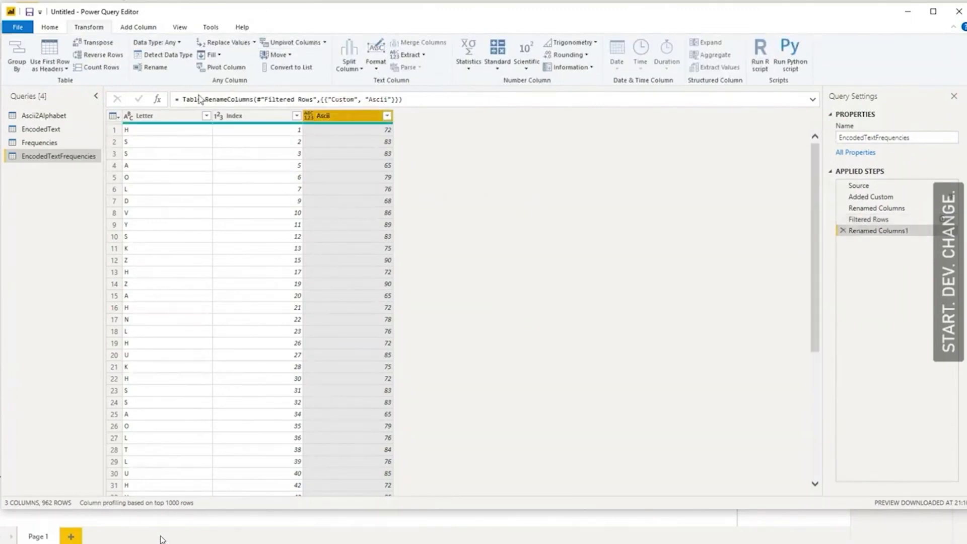
Keep only the Letter column in EncodedTextFrequencies, excluding Index and Ascii.
click(50, 27)
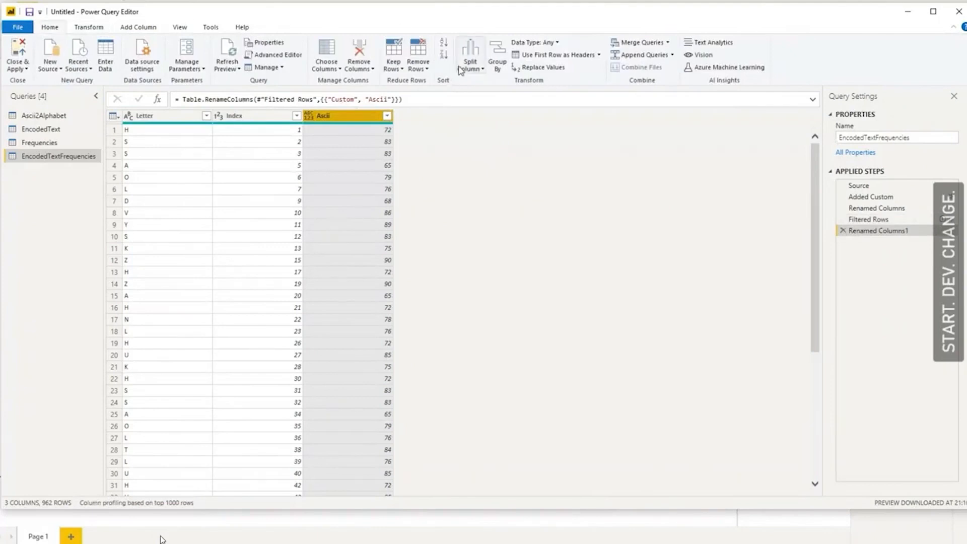
click(327, 62)
click(353, 81)
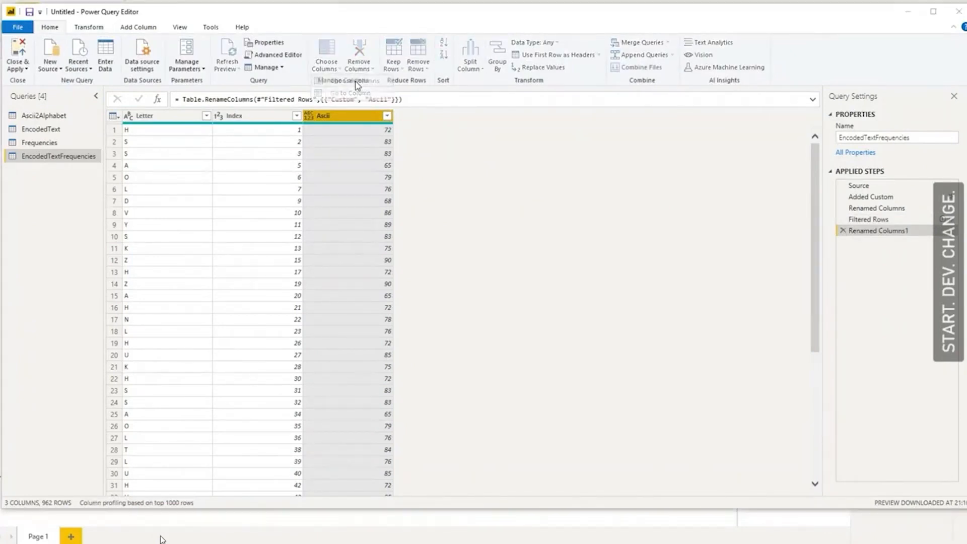
click(440, 185)
click(441, 197)
click(544, 420)
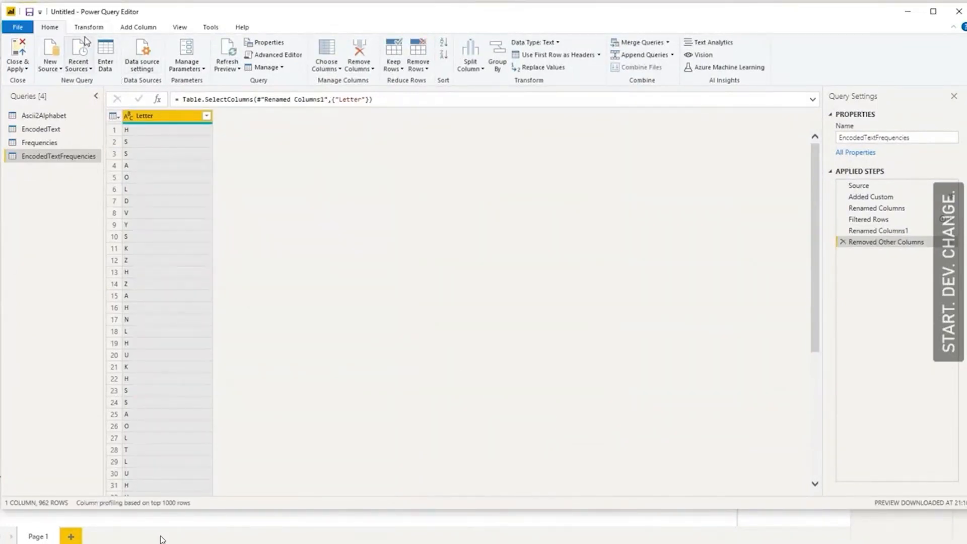
Add an index column starting from 0, and group the rows by Letter with a row count column named Count.
click(138, 27)
click(145, 55)
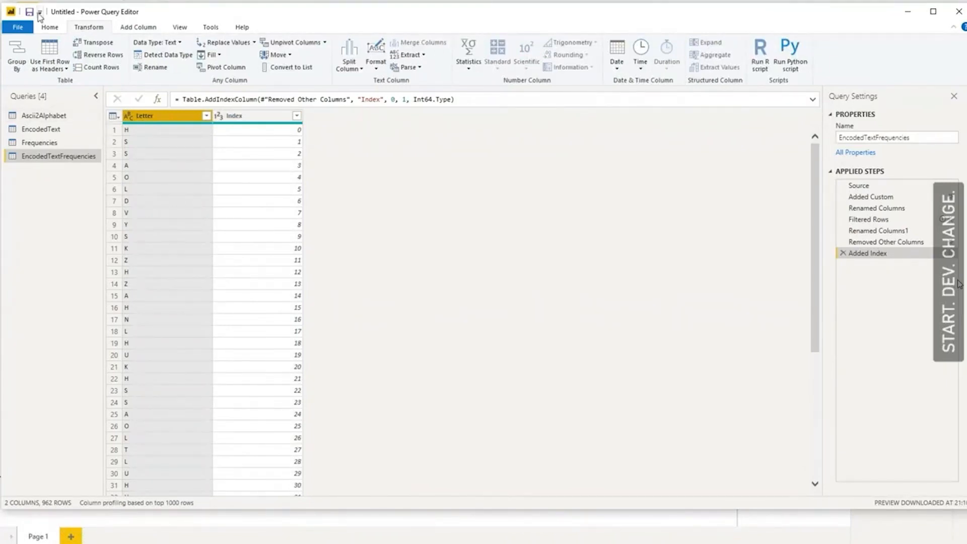
click(16, 54)
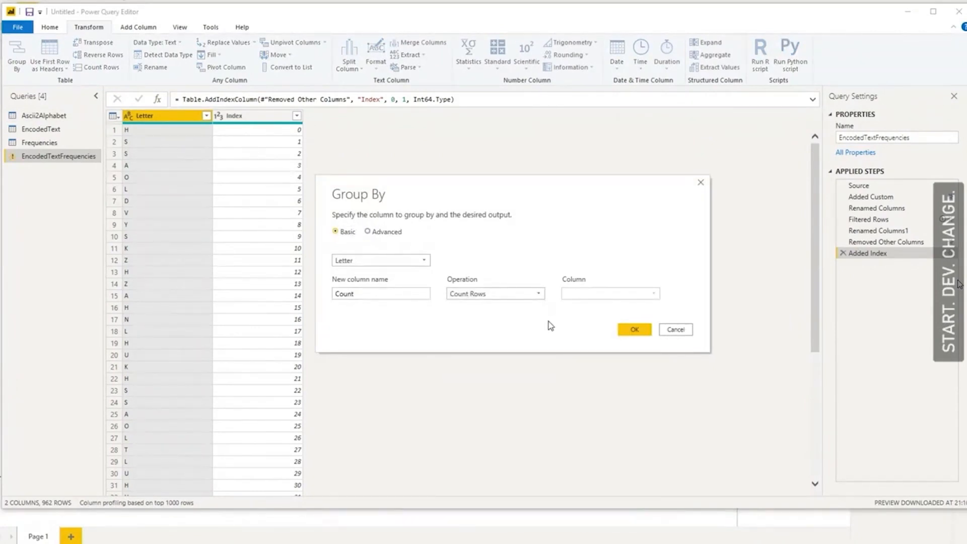
click(634, 330)
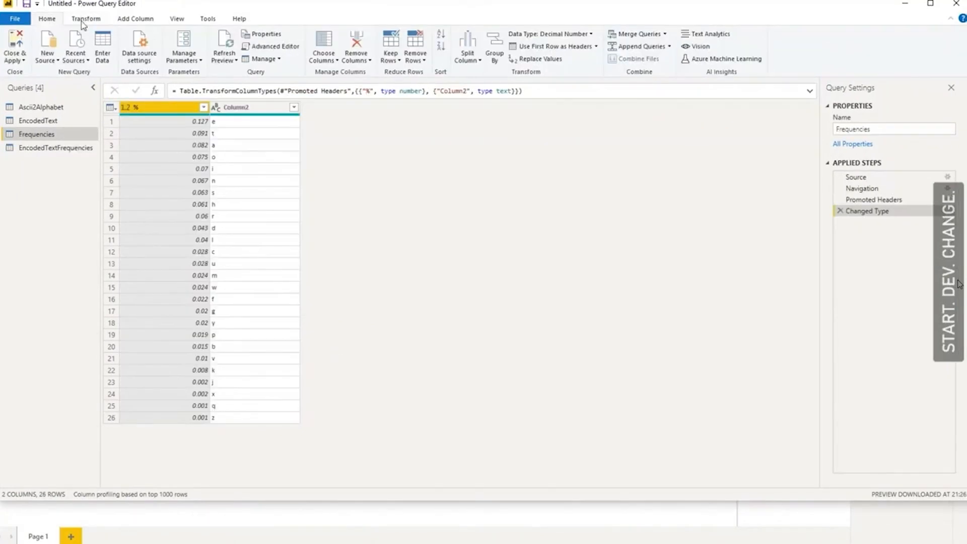
Add an index column starting from 0 to the Frequencies query.
click(86, 18)
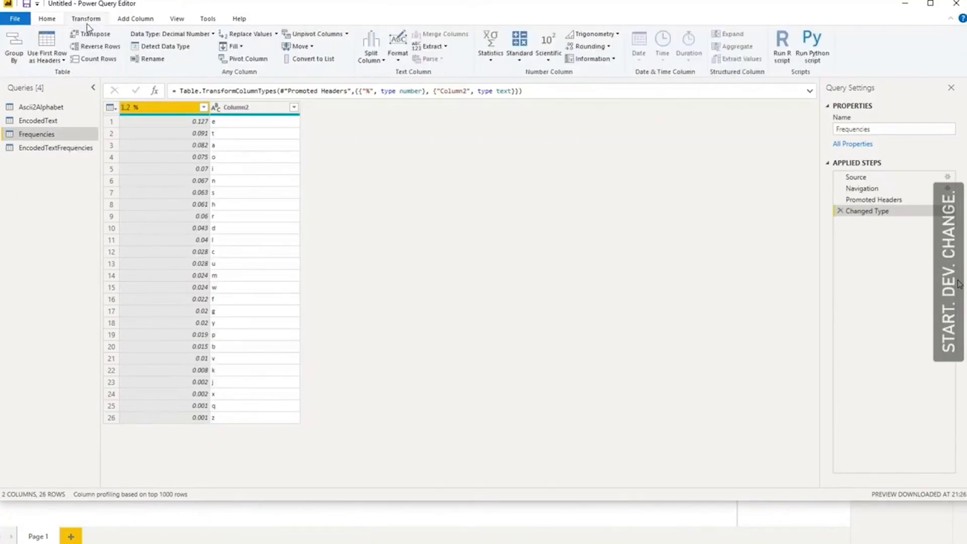
click(130, 21)
click(142, 46)
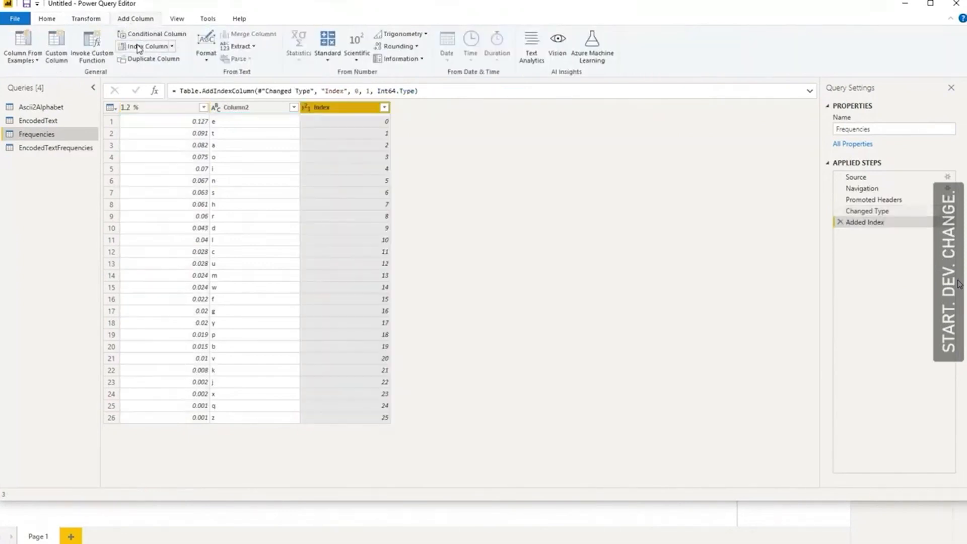
Sort EncodedTextFrequencies by Count in descending order and add an index column starting from 0.
click(36, 121)
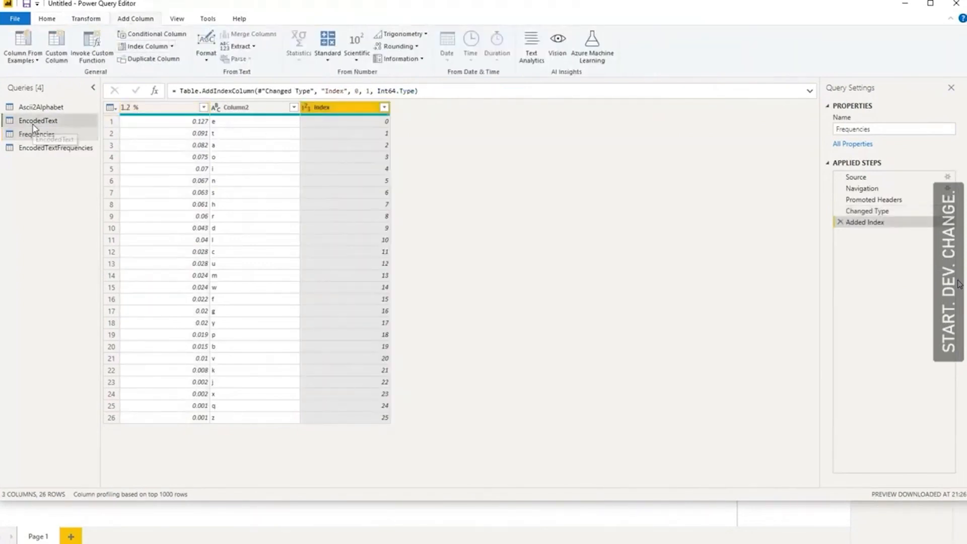
click(33, 148)
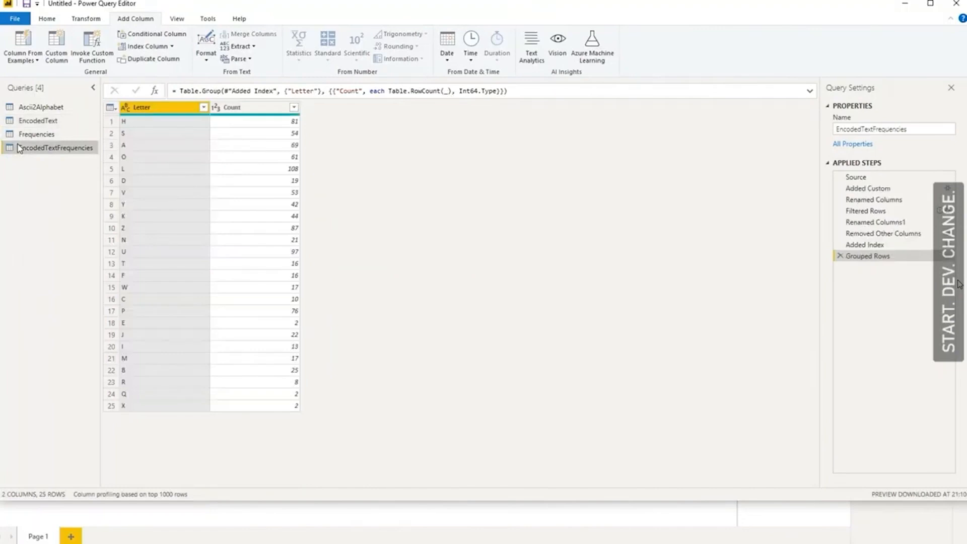
click(295, 108)
click(247, 134)
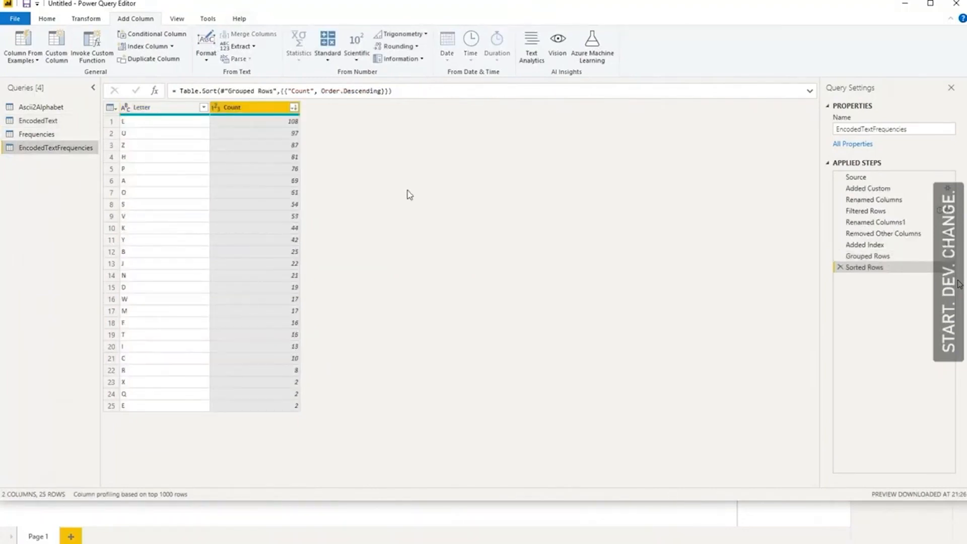
click(144, 45)
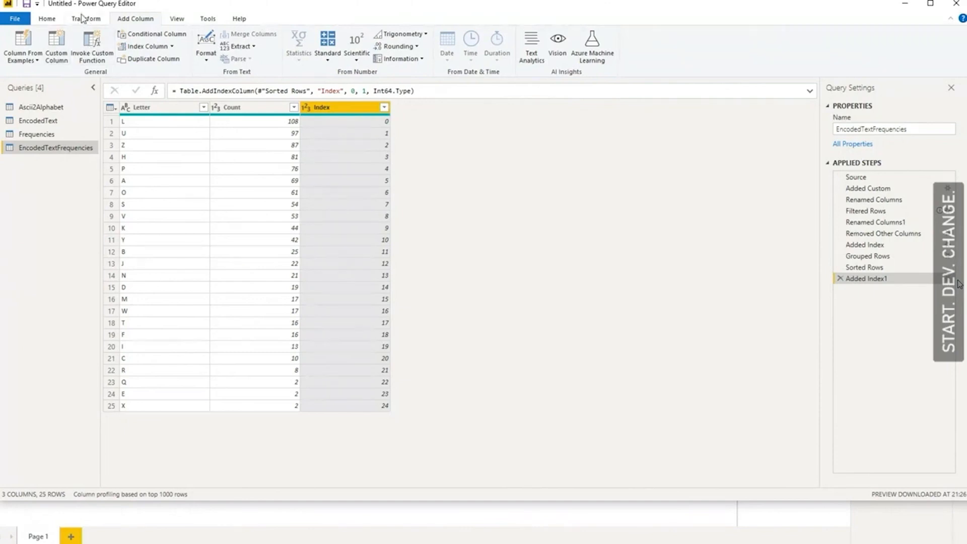
Merge EncodedTextFrequencies with Ascii2Alphabet, matching Letter to Column1 with a Full Outer join.
click(47, 19)
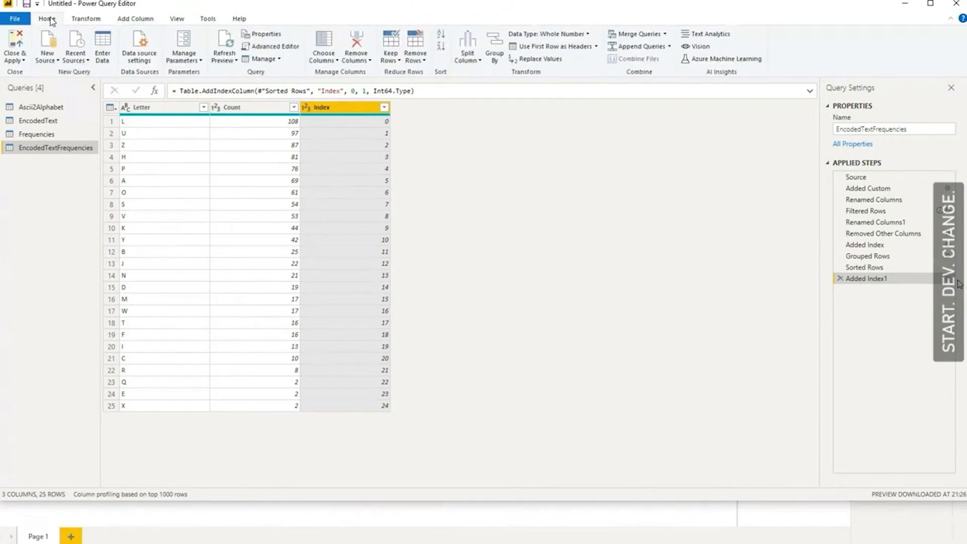
click(637, 35)
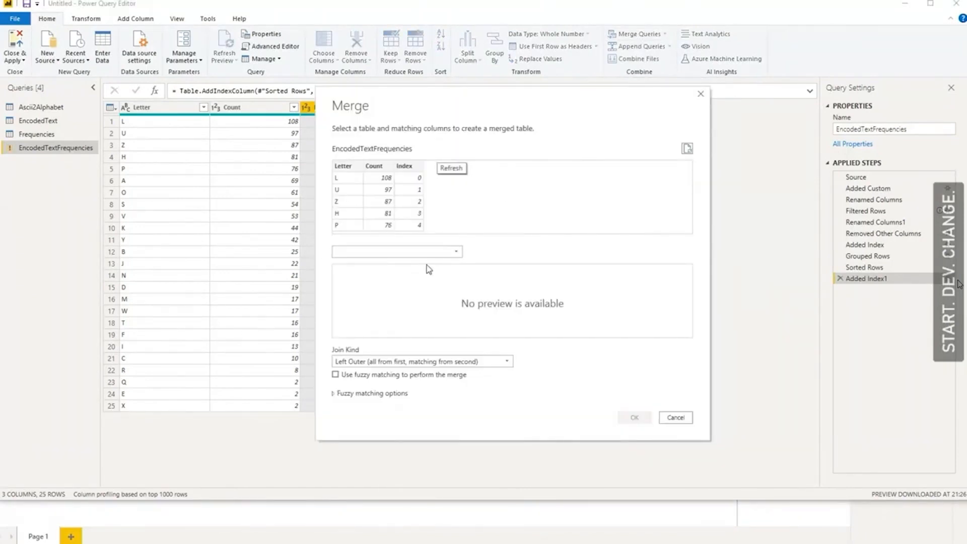
click(437, 253)
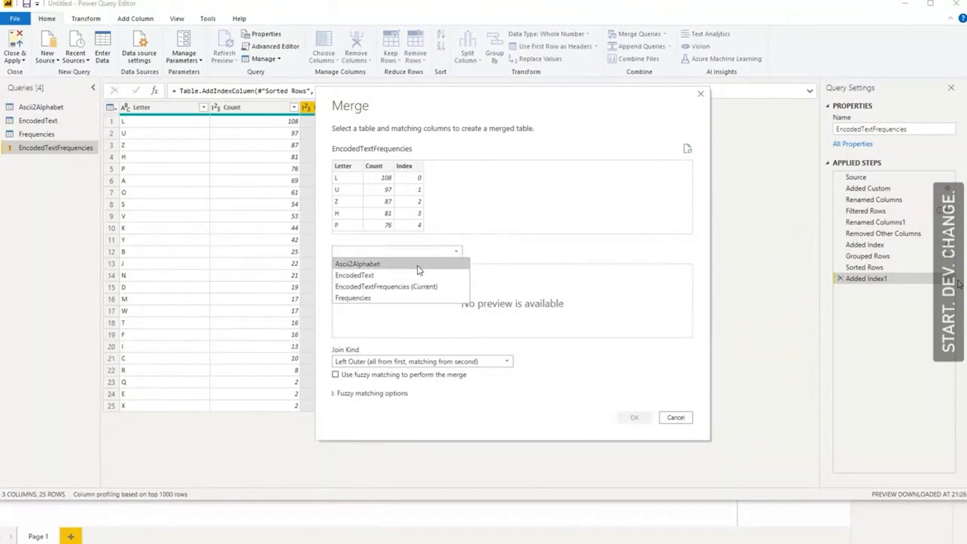
click(422, 266)
click(348, 270)
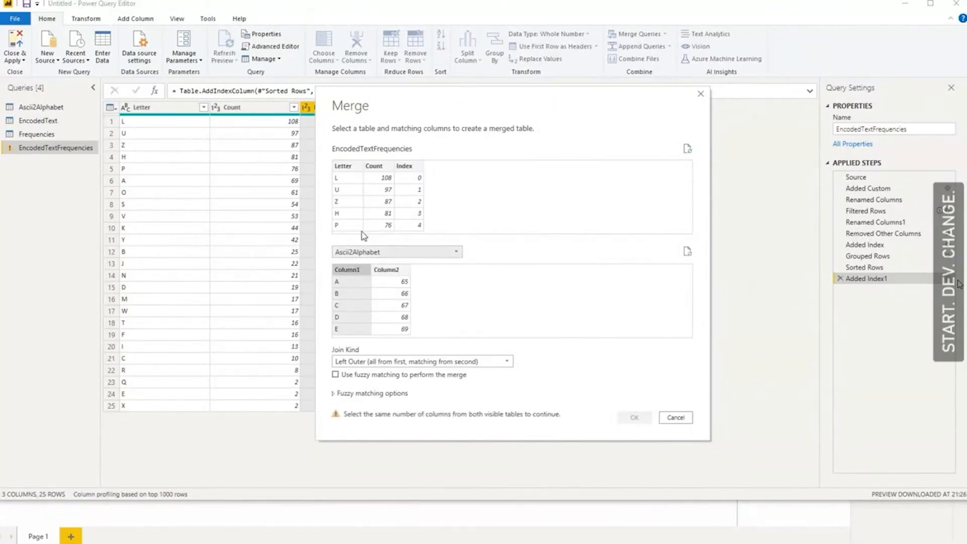
click(344, 166)
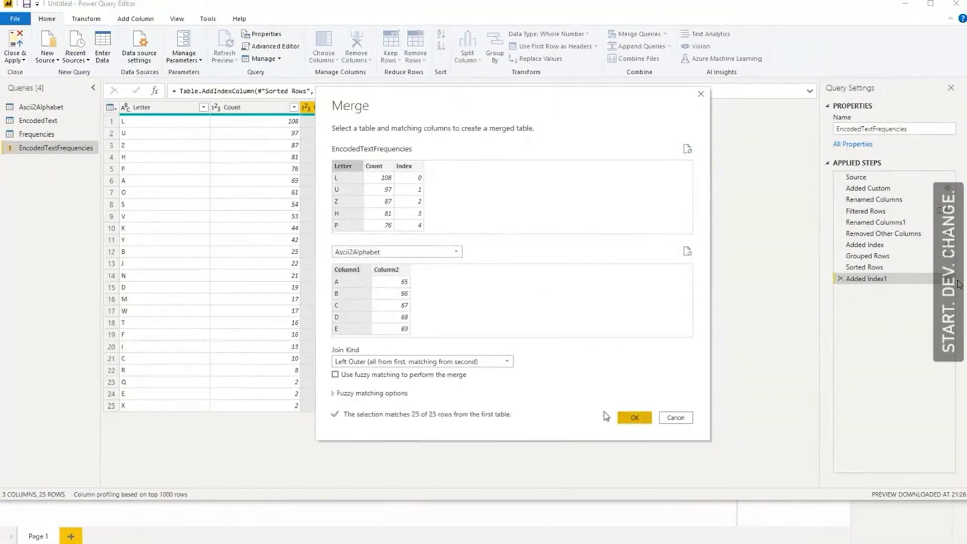
click(467, 362)
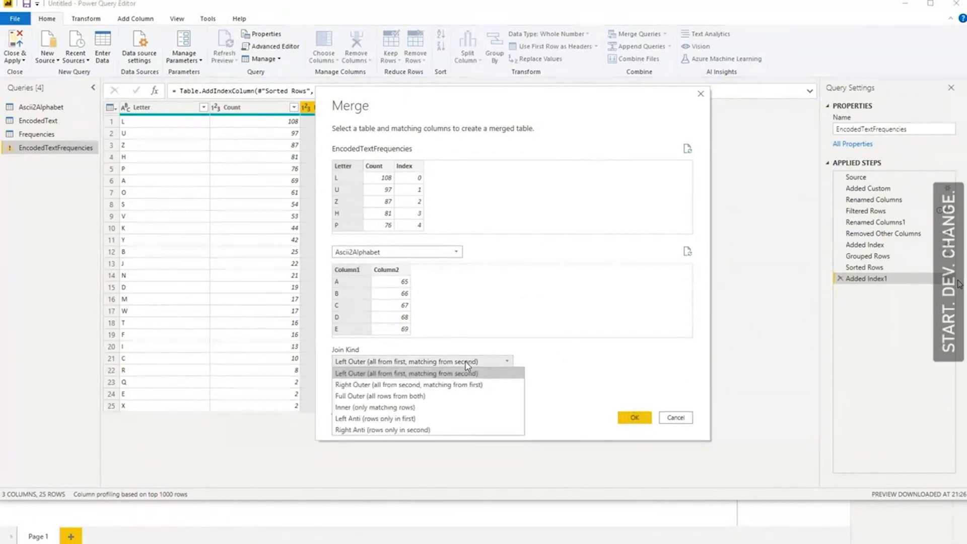
click(481, 398)
click(635, 417)
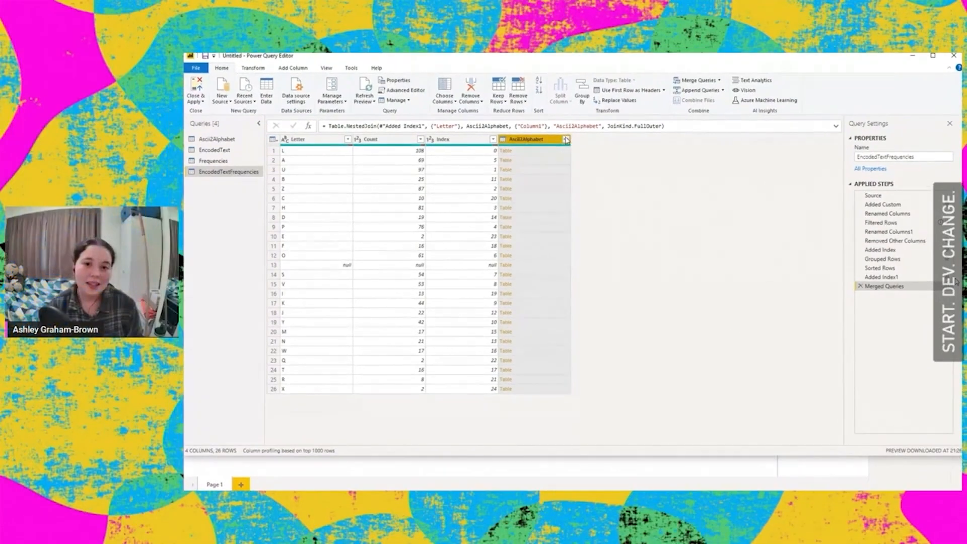
Rename Column1 as Alphabet and Column2 as Ascii in the Ascii2Alphabet query.
click(566, 140)
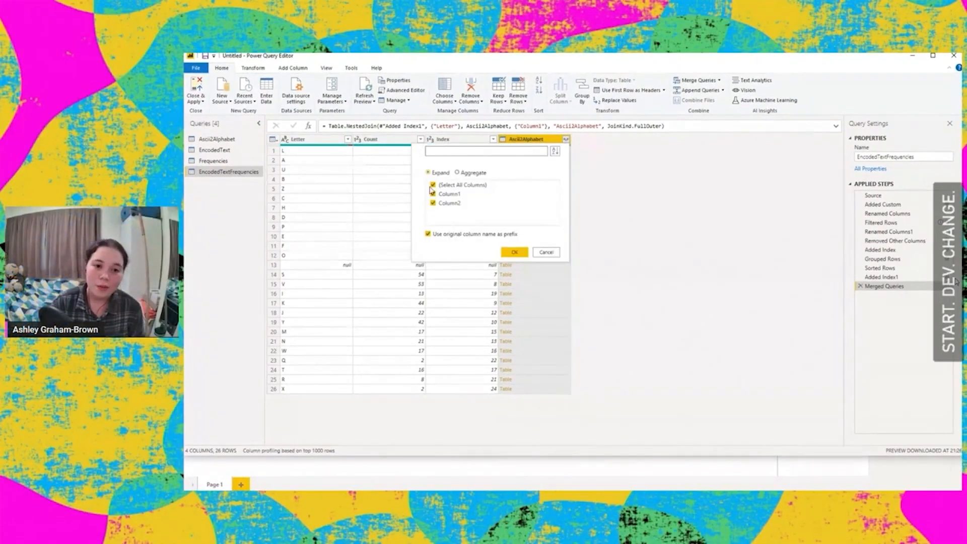
click(553, 254)
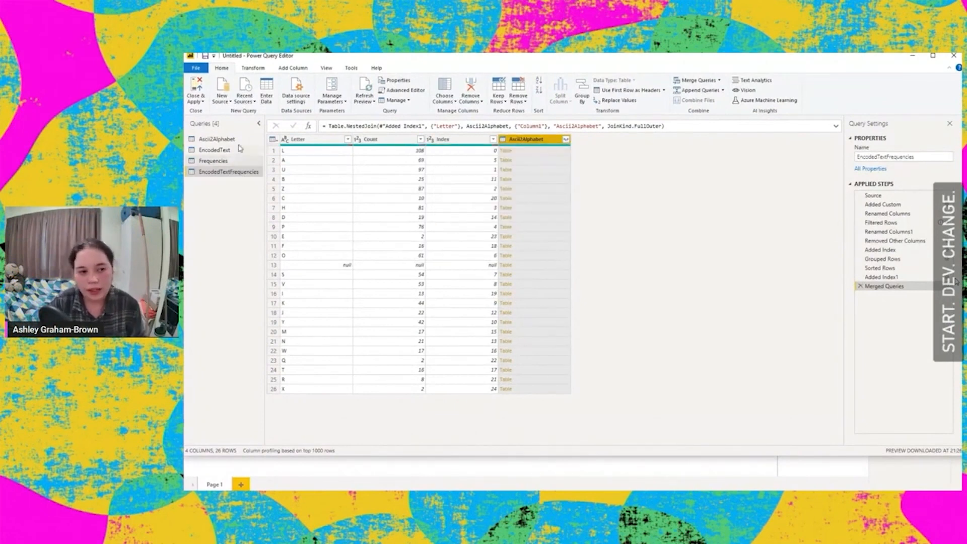
click(217, 139)
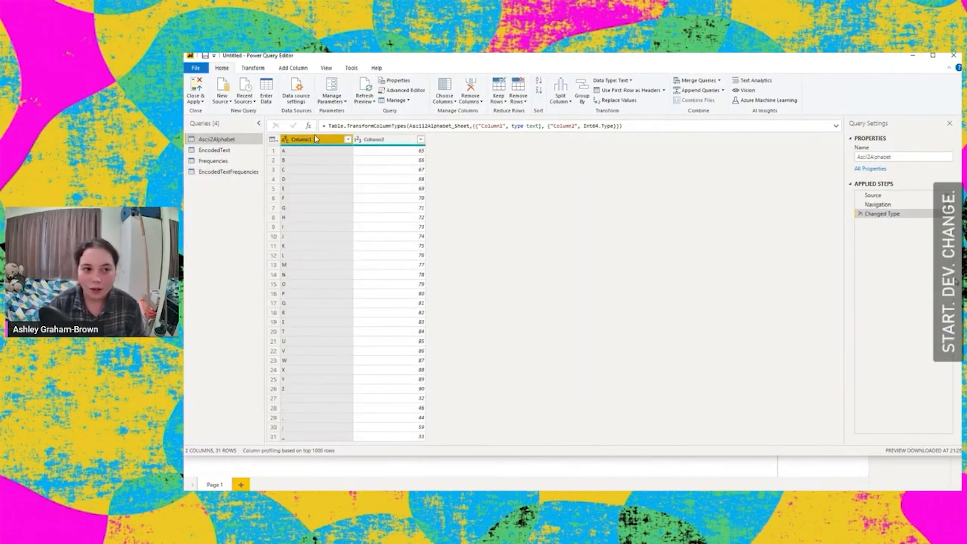
double_click(308, 139)
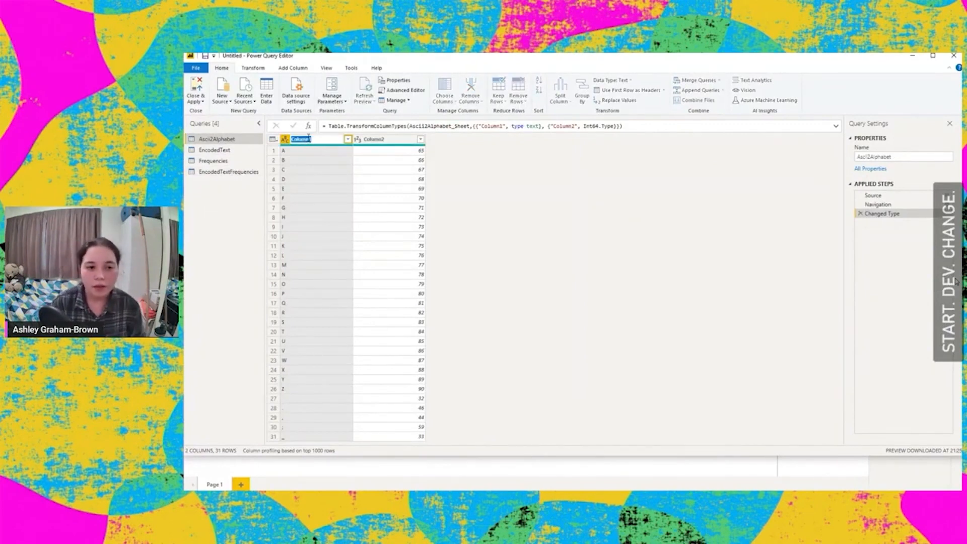
text(L)
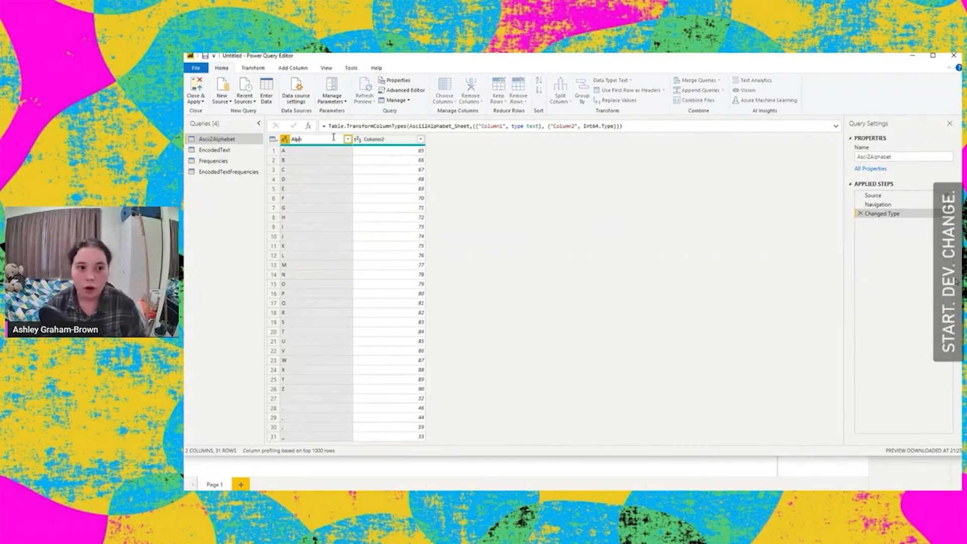
text(lphabet)
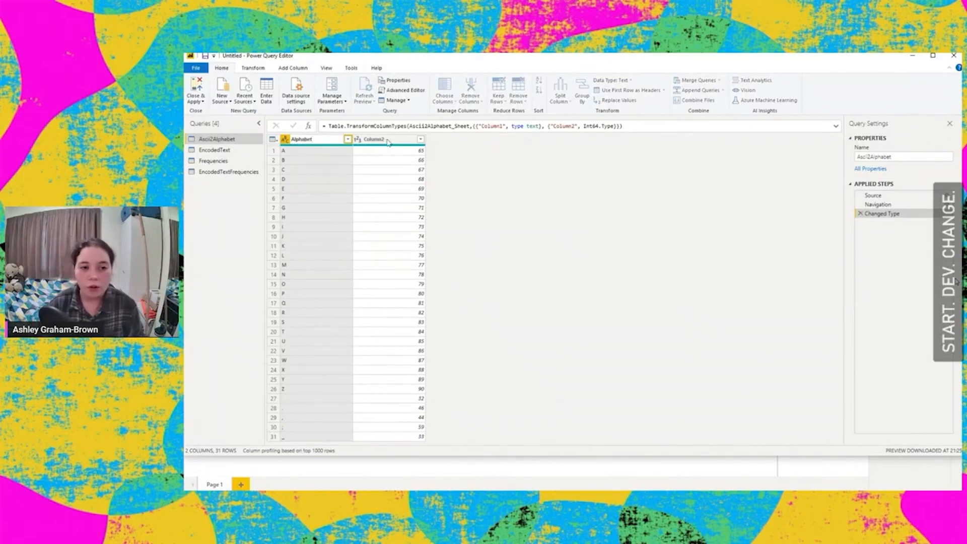
key(Return)
double_click(383, 139)
text(As)
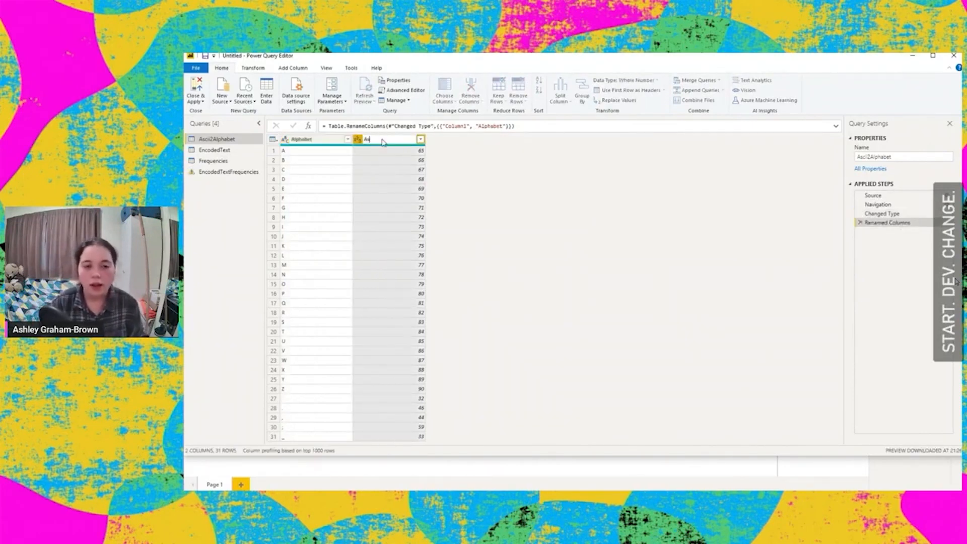
text(cii)
key(Return)
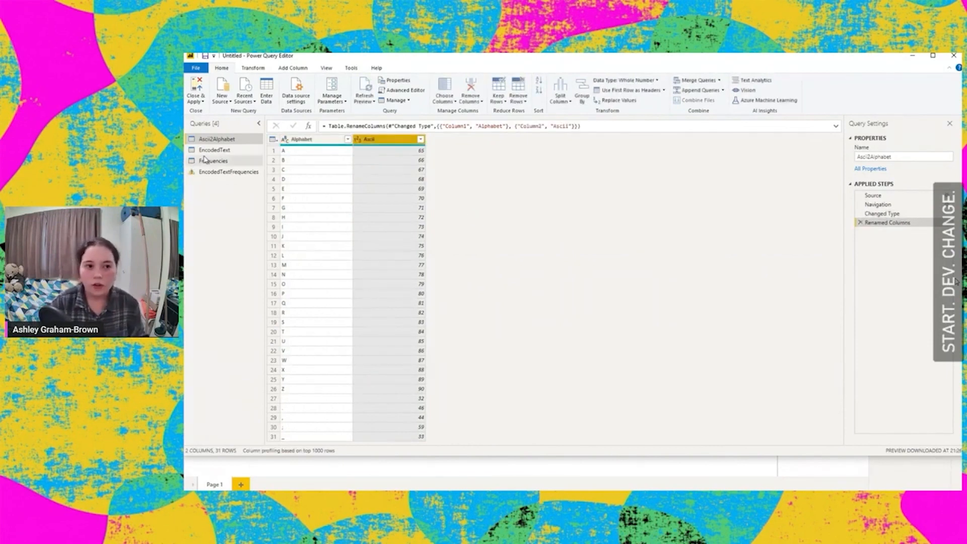
Edit the Merged Queries step of EncodedTextFrequencies so that Letter matches the Alphabet column of Ascii2Alphabet.
click(201, 172)
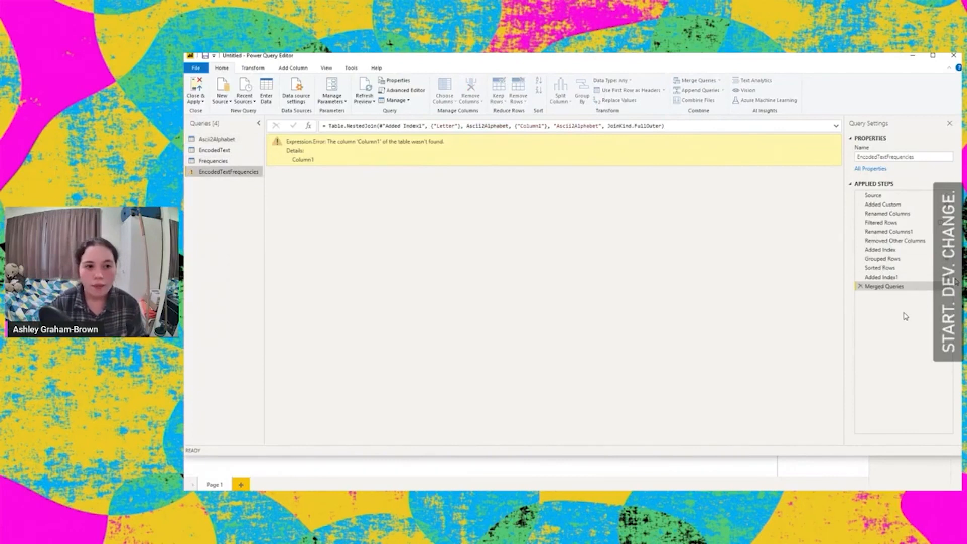
click(918, 276)
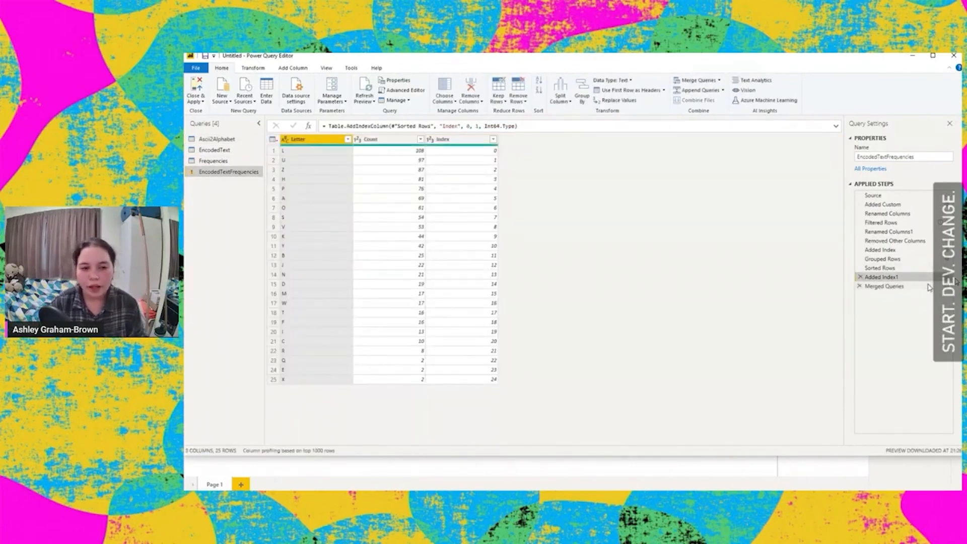
click(940, 287)
click(953, 285)
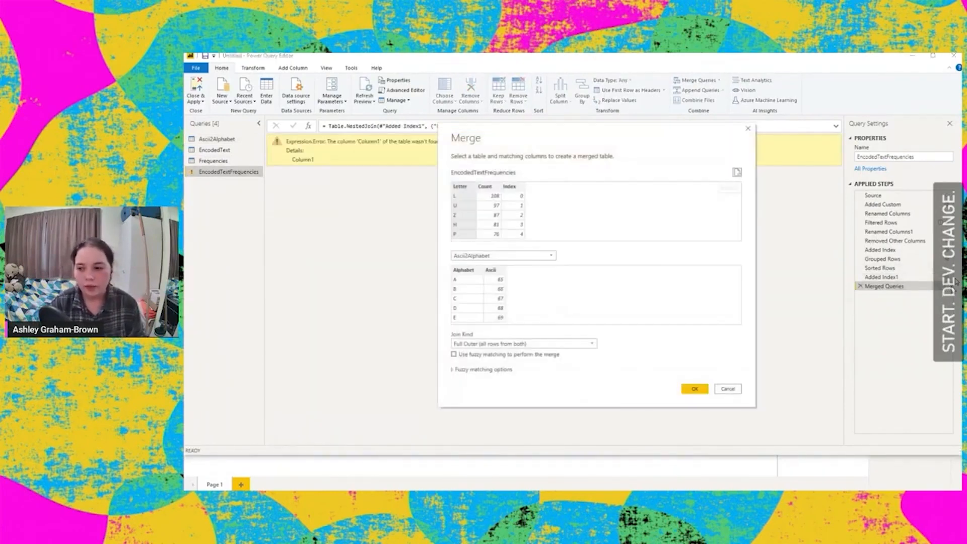
click(471, 300)
click(694, 391)
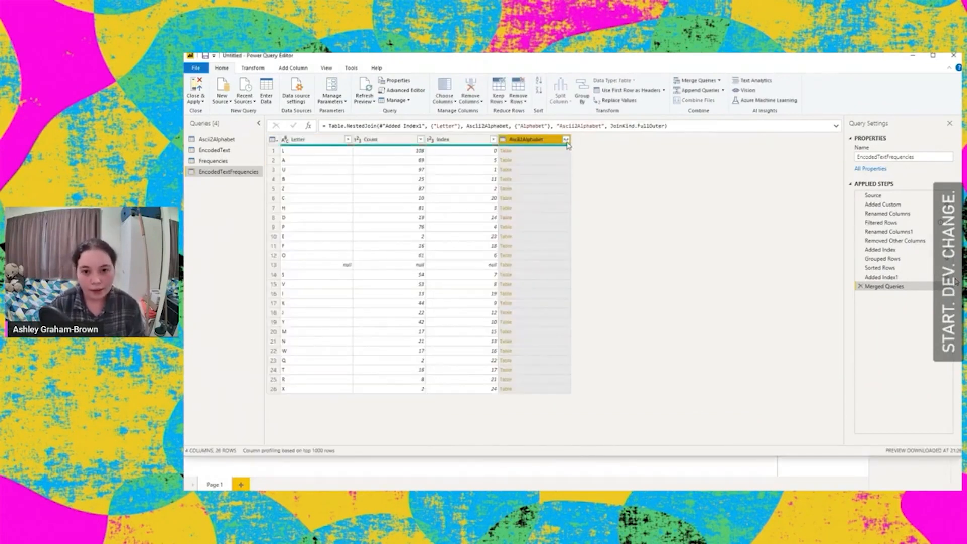
Expand the merged Ascii2Alphabet column to Alphabet only, without the original column name as prefix.
click(566, 140)
click(434, 204)
click(460, 236)
click(514, 252)
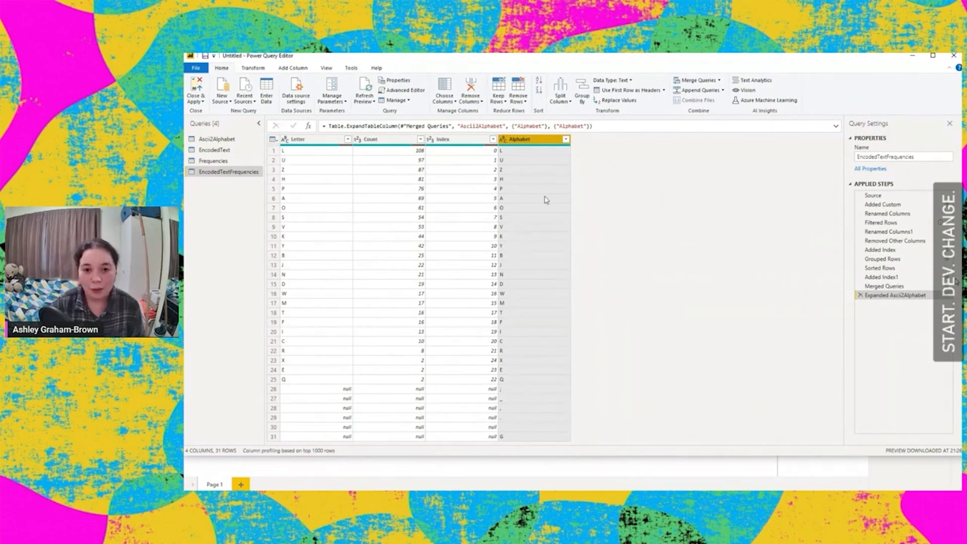
Filter the Alphabet column to exclude the space, comma, period, semicolon and underscore, keeping only letters.
click(564, 141)
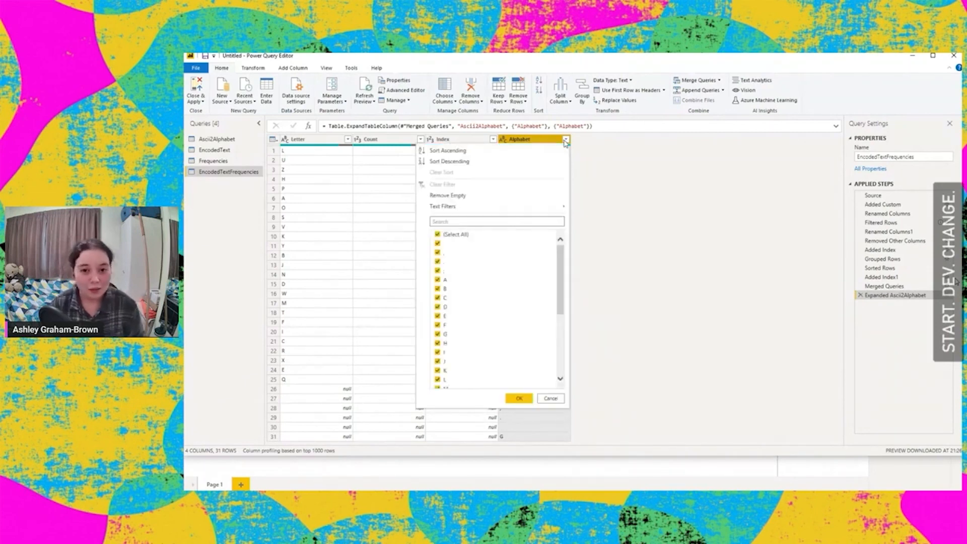
click(437, 244)
click(437, 252)
click(437, 262)
click(438, 272)
scroll(482, 332, down, 3)
scroll(483, 328, up, 3)
scroll(484, 328, down, 2)
scroll(483, 328, up, 1)
scroll(486, 332, down, 2)
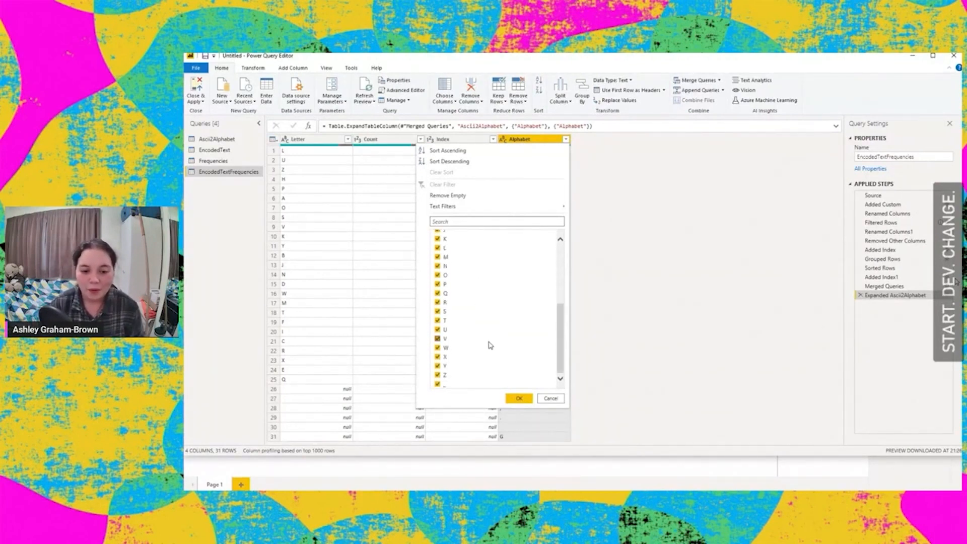
click(519, 399)
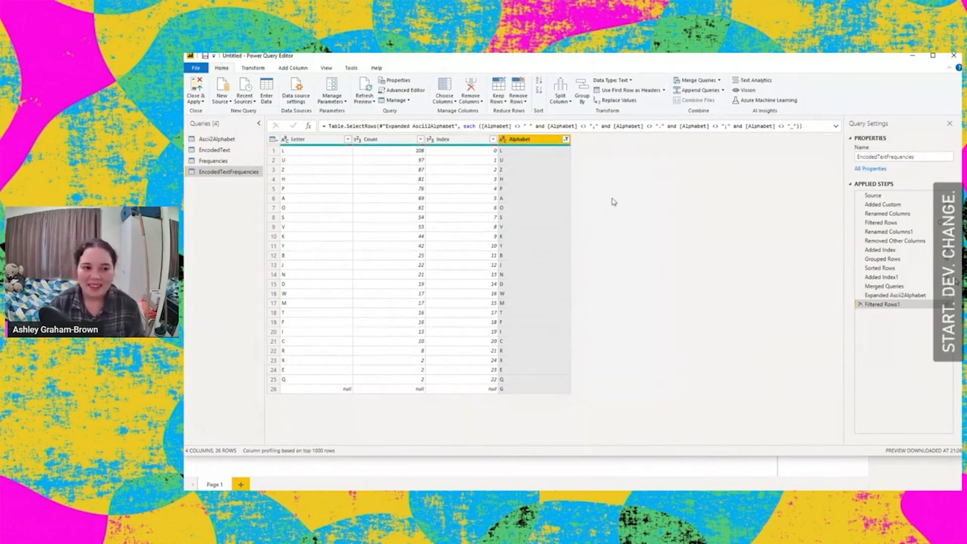
Keep only the Count, Index and Alphabet columns, and rename Alphabet as Letter.
click(444, 101)
click(458, 110)
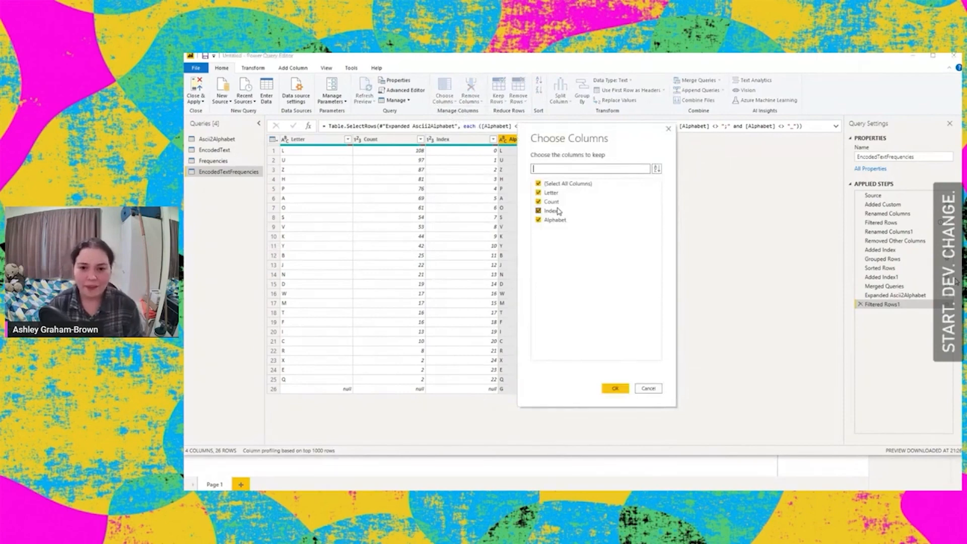
click(551, 194)
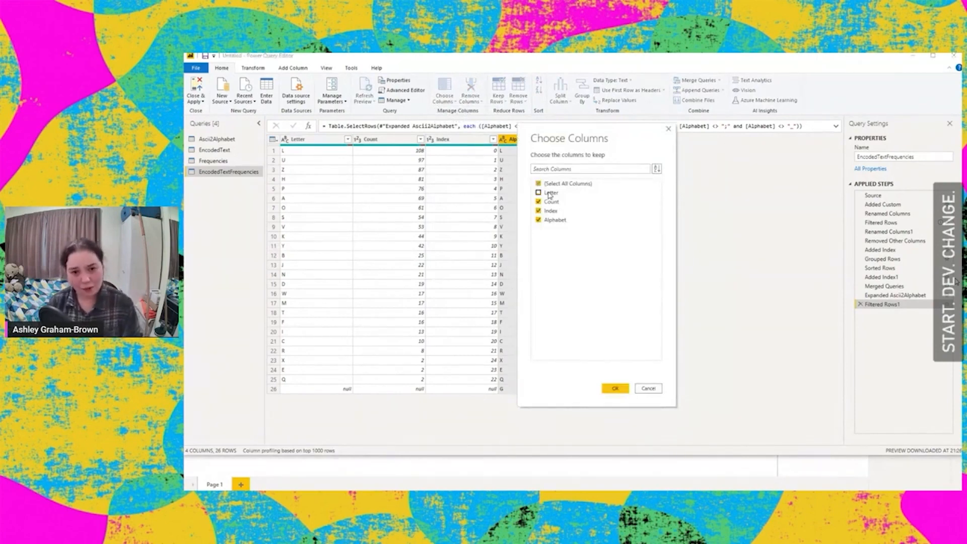
click(622, 391)
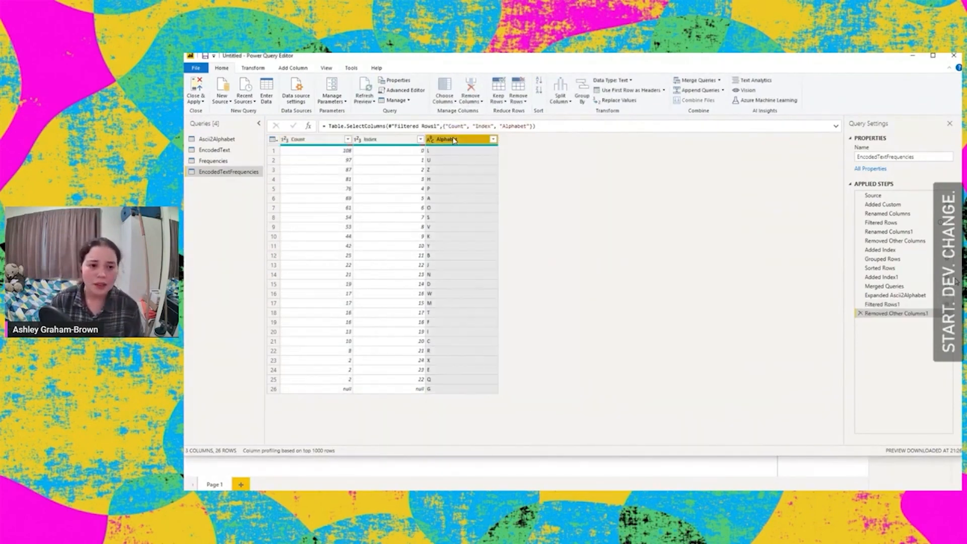
drag(458, 141, 396, 127)
text(Letter)
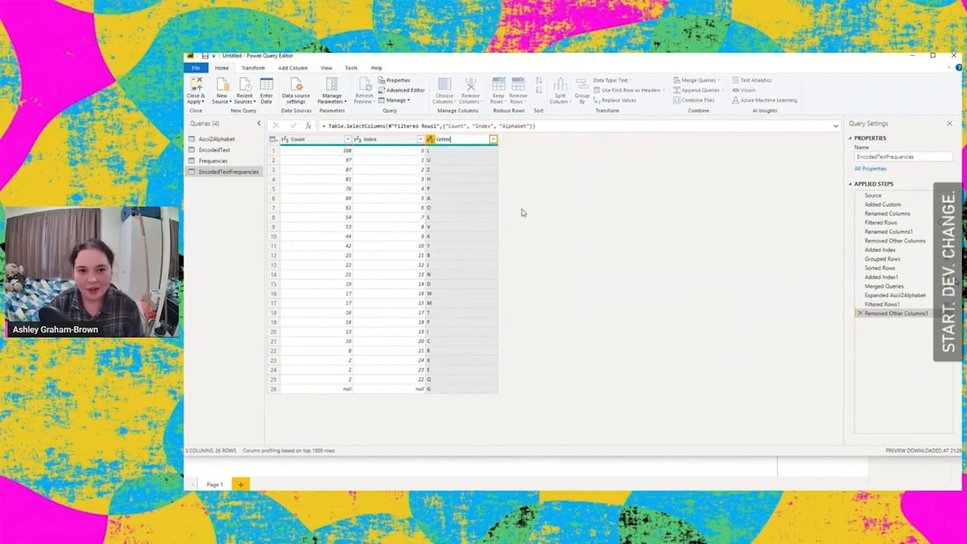
key(Return)
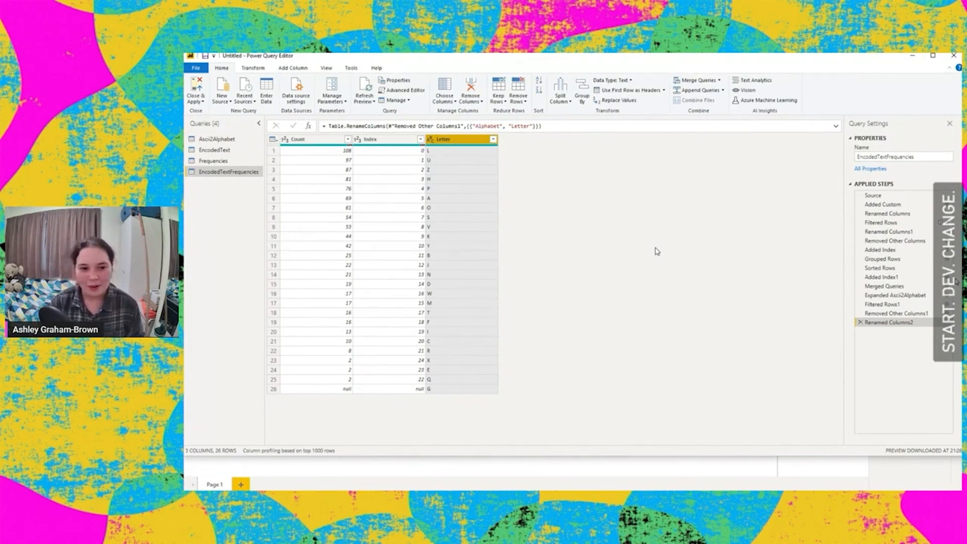
Delete the Added Index1 step from the applied steps of EncodedTextFrequencies.
click(860, 277)
click(641, 289)
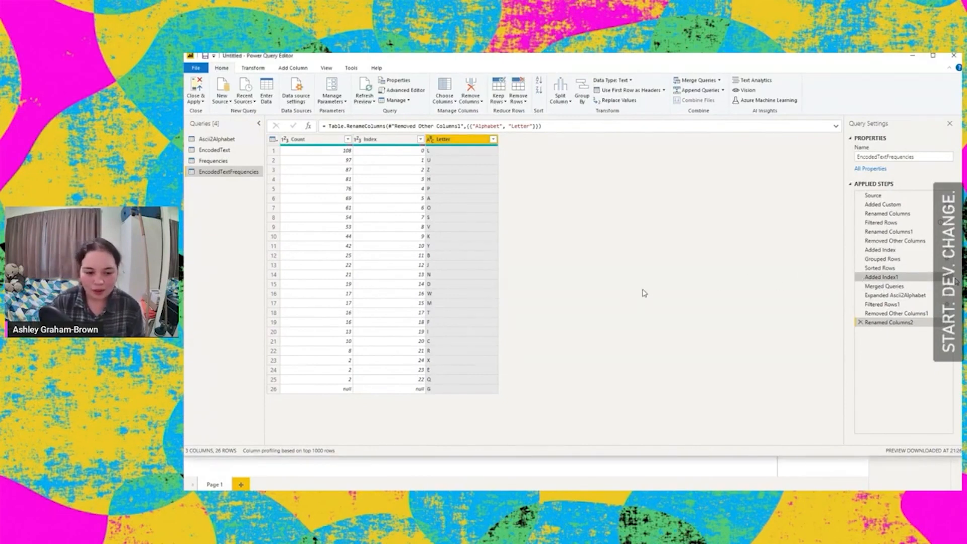
click(889, 277)
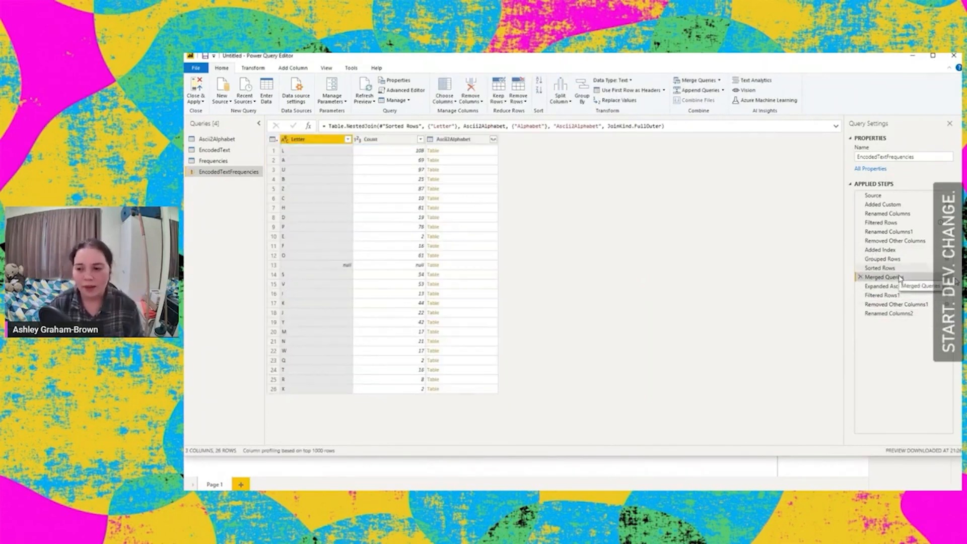
Check the steps following the merge and update Removed Other Columns1 to keep only Count and Alphabet.
click(887, 286)
click(884, 295)
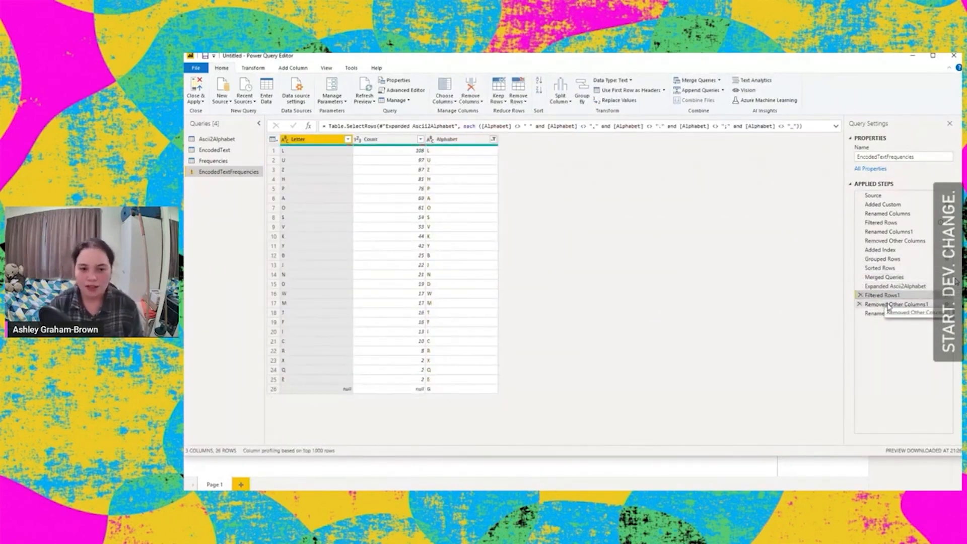
click(885, 304)
click(949, 305)
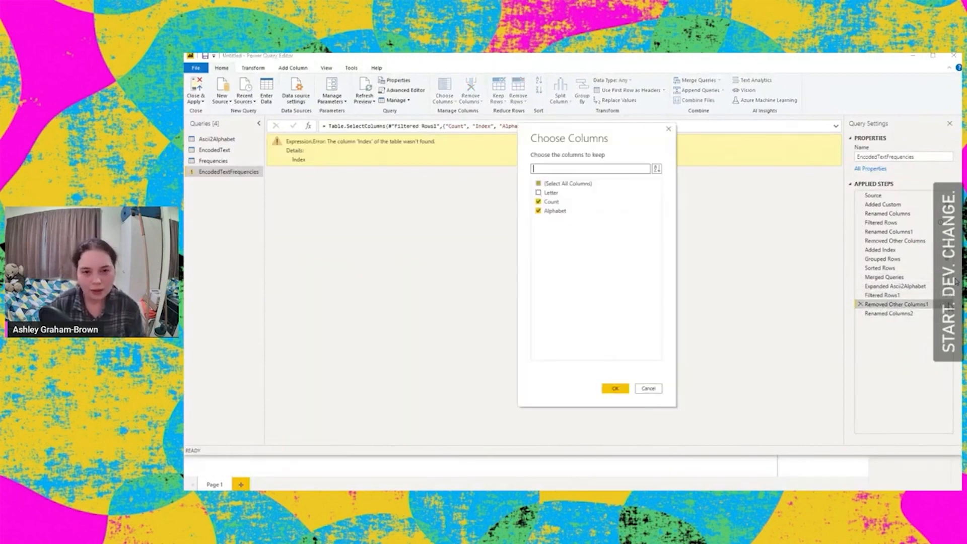
click(615, 389)
Replace the null value in the Count column with 0, following the Renamed Columns2 step.
click(902, 314)
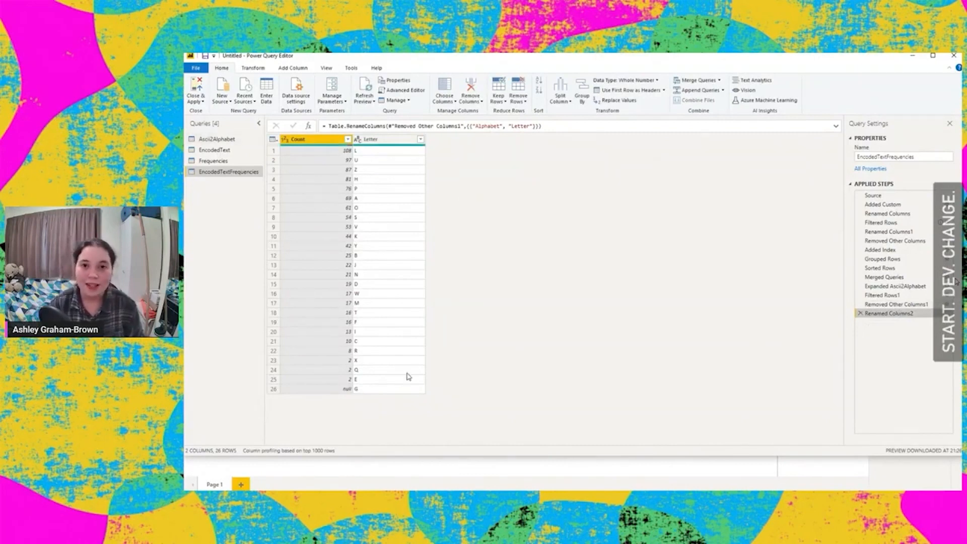
right_click(312, 389)
click(352, 419)
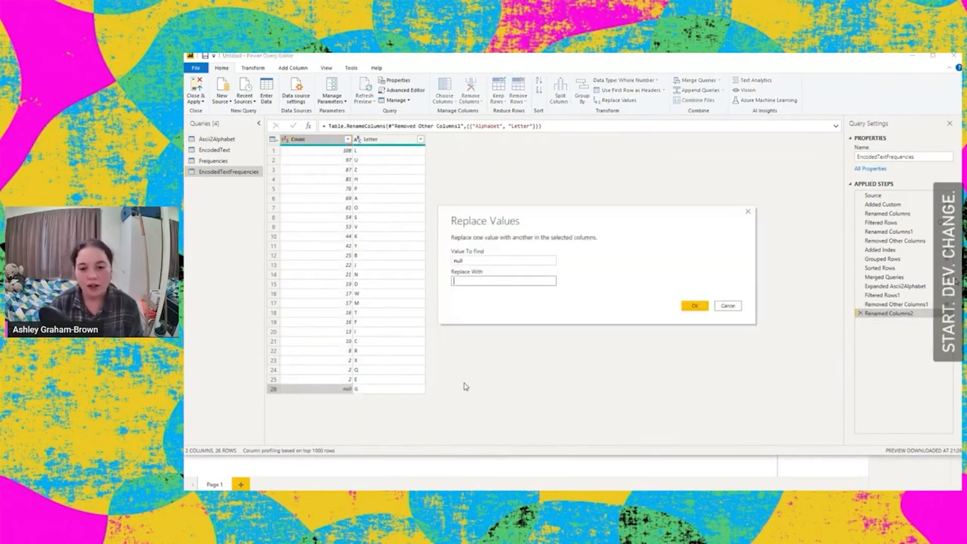
click(698, 306)
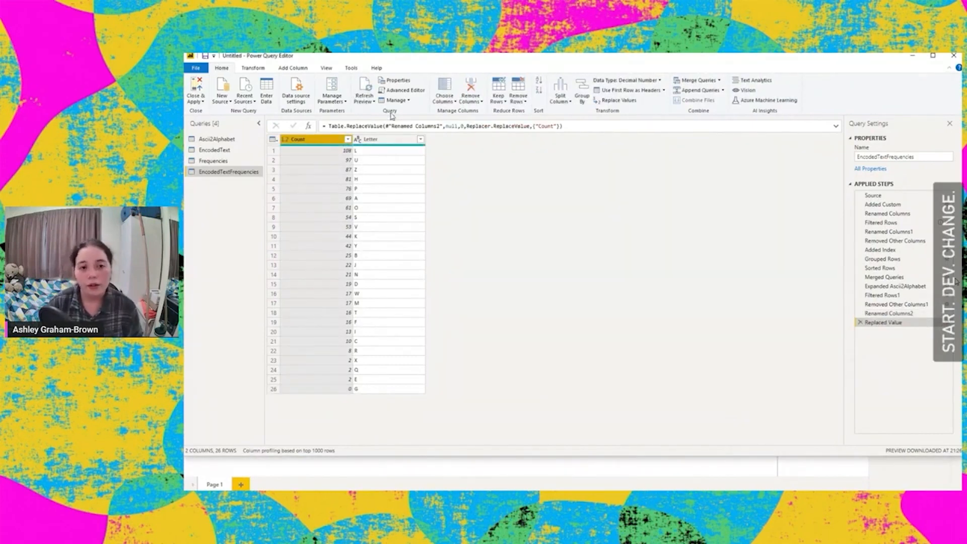
Add an index column starting from 1 to EncodedTextFrequencies, and close and apply the query changes.
click(285, 67)
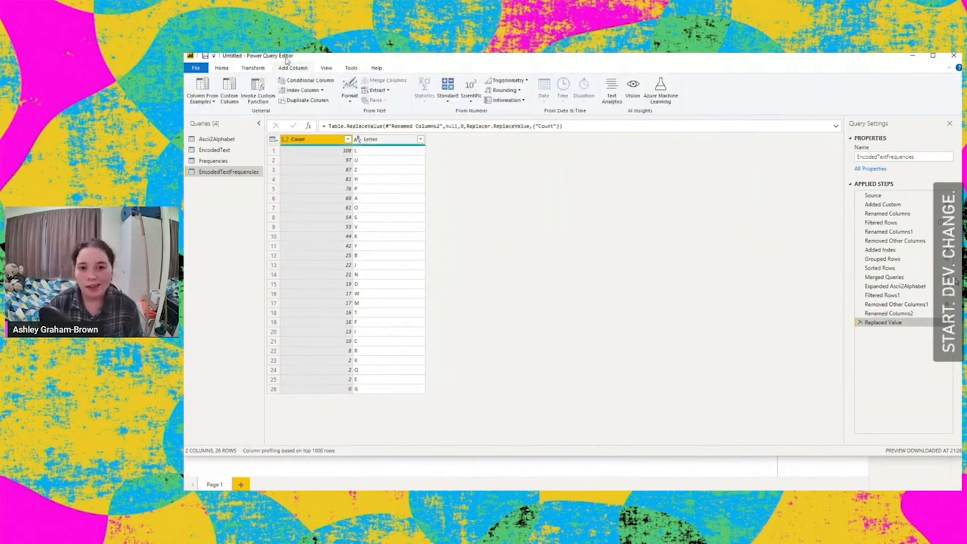
click(322, 91)
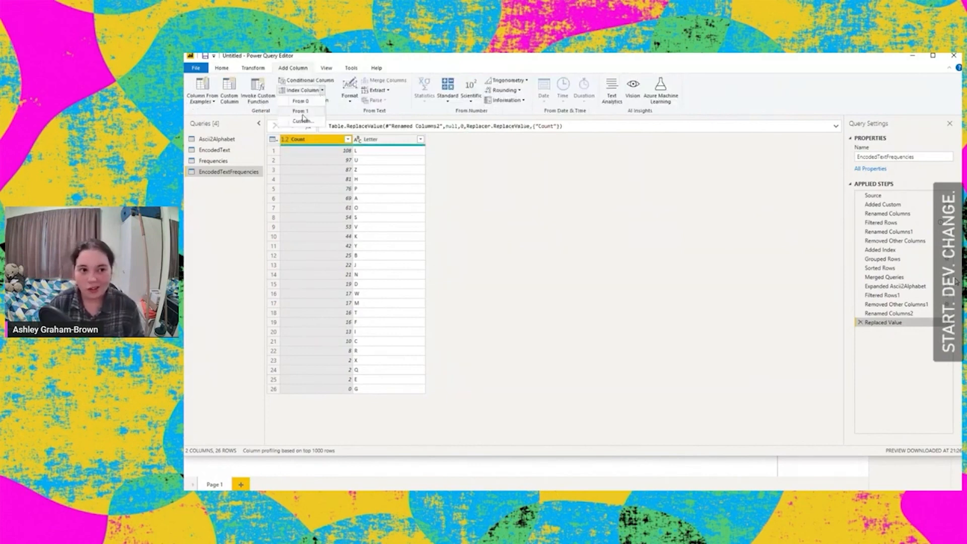
click(308, 110)
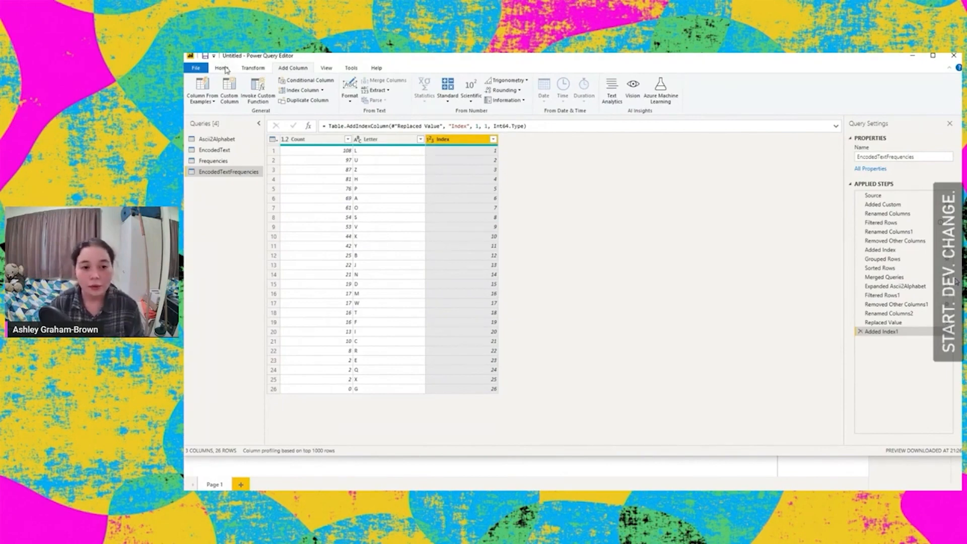
click(225, 69)
click(200, 90)
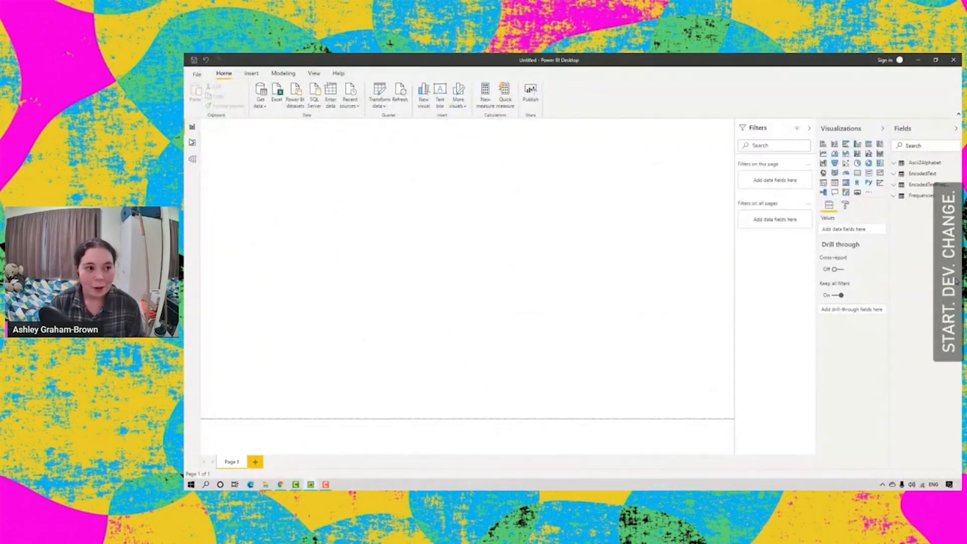
In the data model, move the Frequencies table clear and delete the relationship between EncodedText and EncodedTextFrequencies.
click(192, 159)
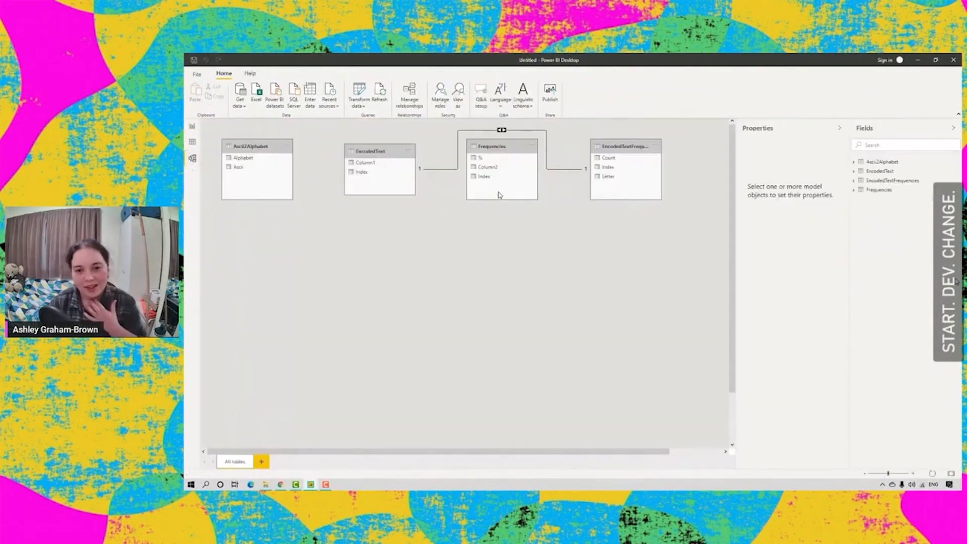
drag(503, 143, 462, 244)
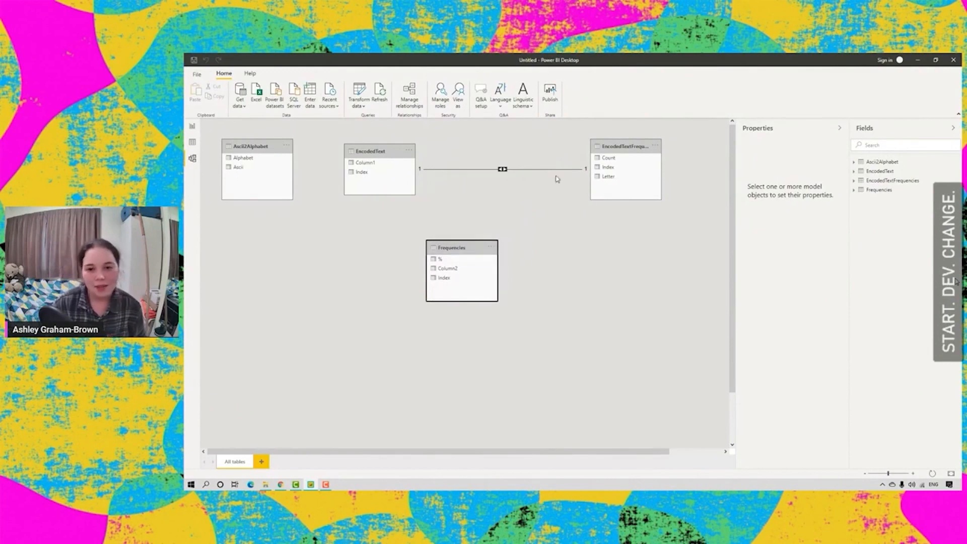
right_click(502, 171)
click(510, 174)
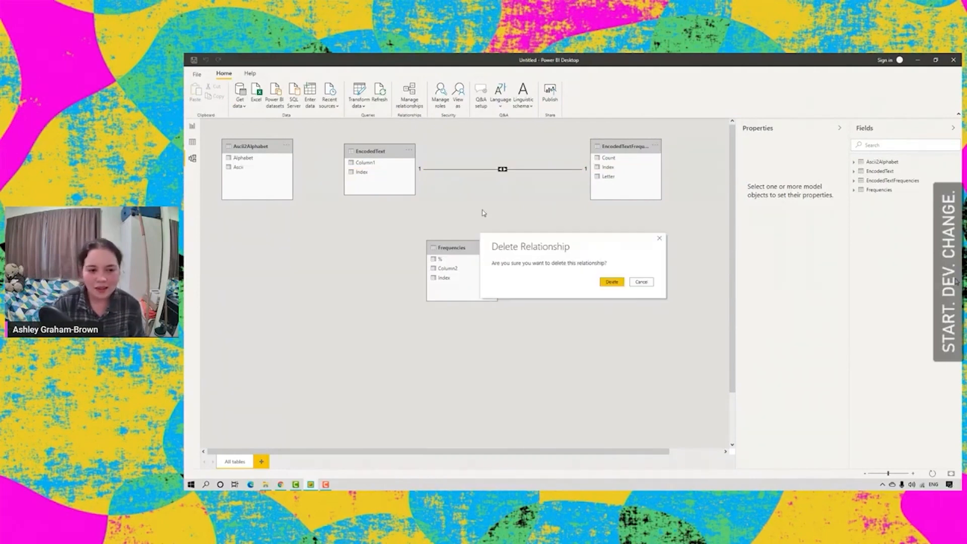
click(613, 283)
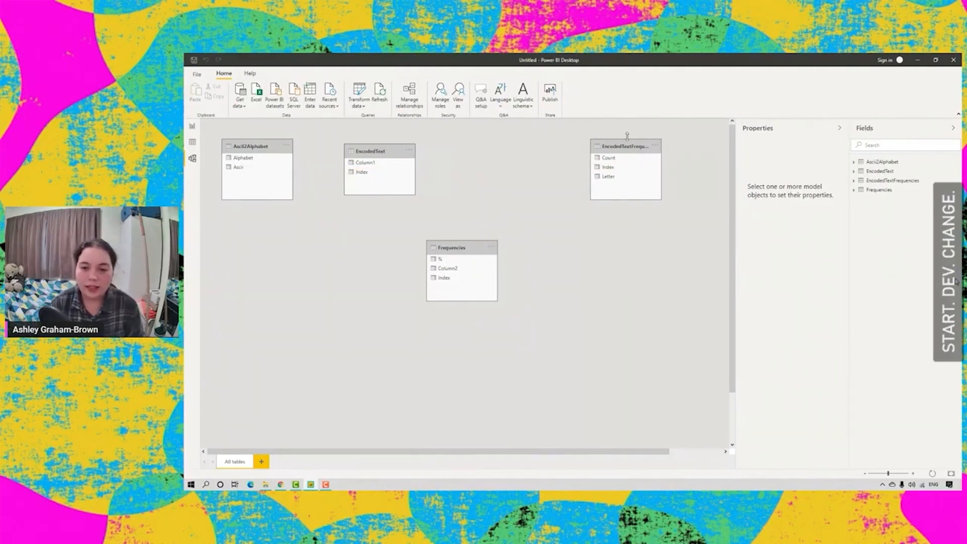
Relate Frequencies to EncodedTextFrequencies one-to-one on their Index columns, rearrange both tables and review the relationship's properties.
drag(623, 146, 459, 280)
drag(473, 246, 422, 250)
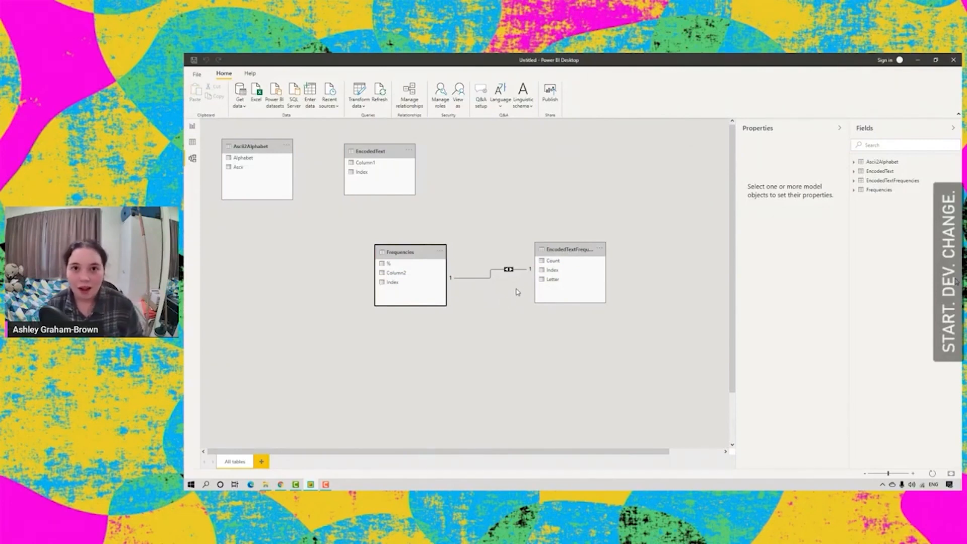
drag(553, 254, 525, 189)
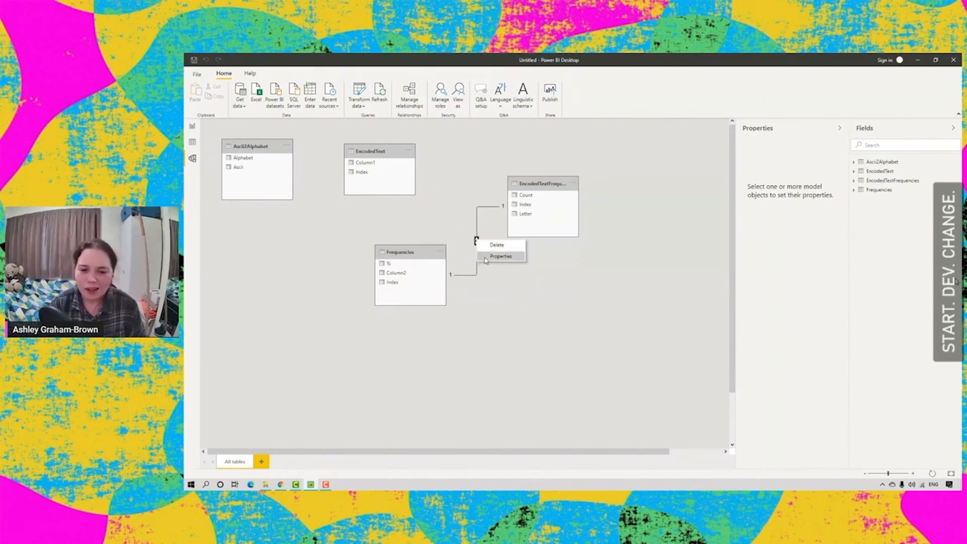
double_click(477, 260)
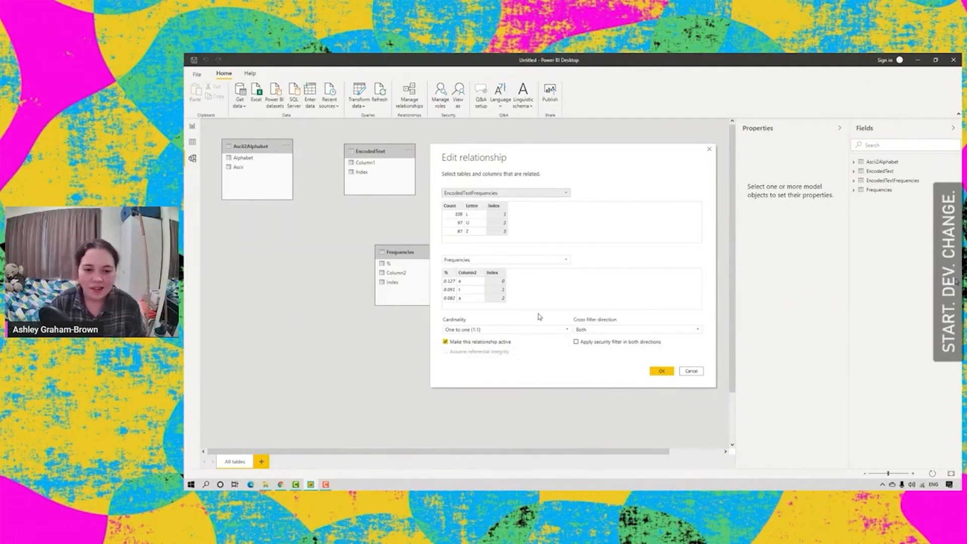
click(659, 372)
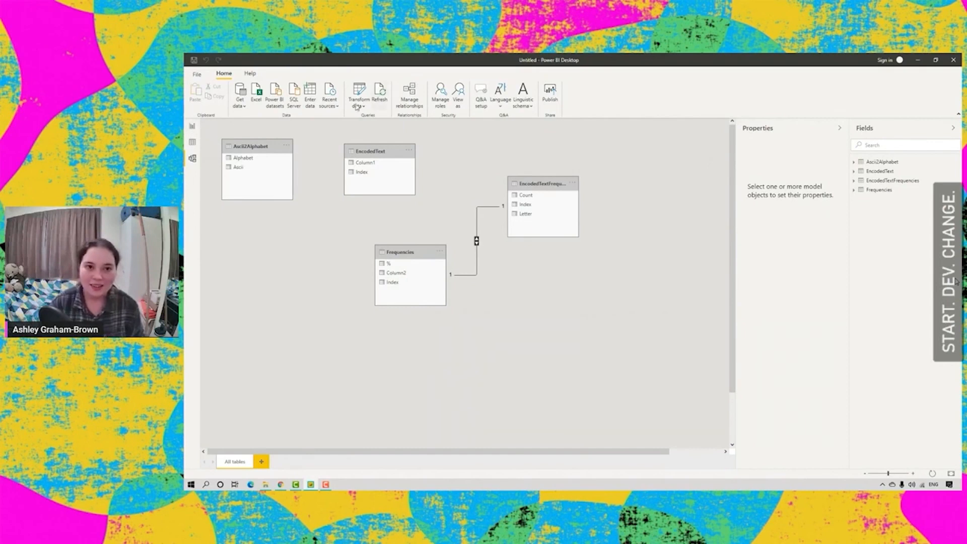
Make the Frequencies query's index start at 1 in its Added Index formula, and close and apply the changes.
click(192, 126)
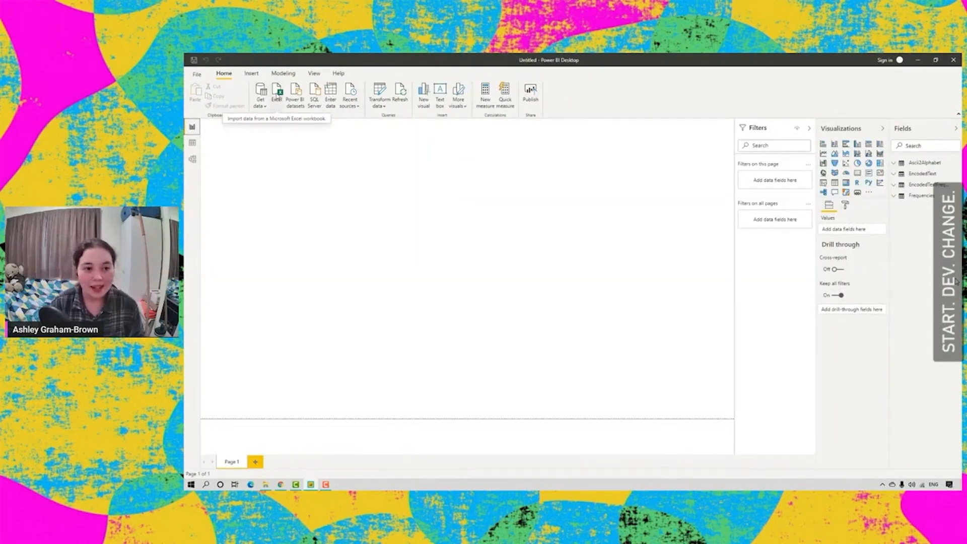
click(378, 93)
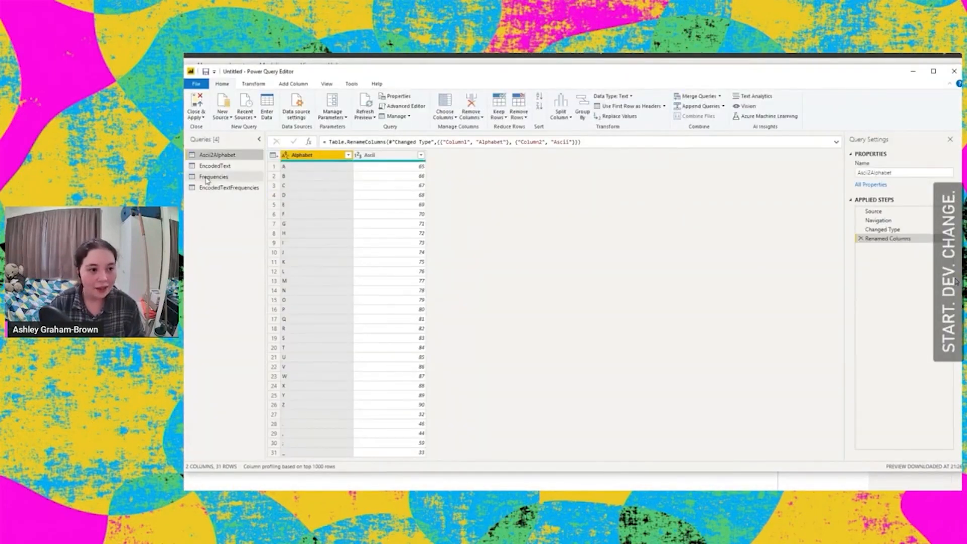
click(207, 177)
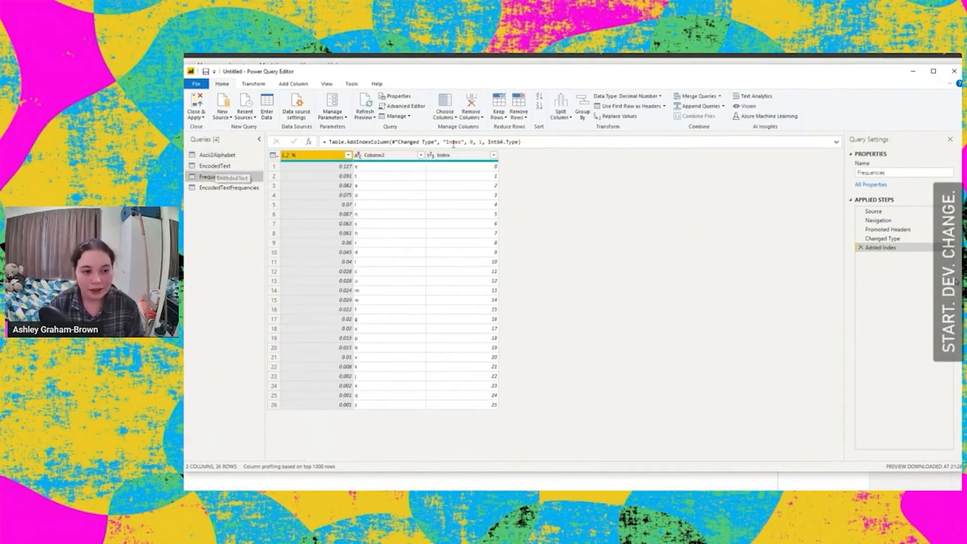
click(474, 143)
key(BackSpace)
text(1)
key(Return)
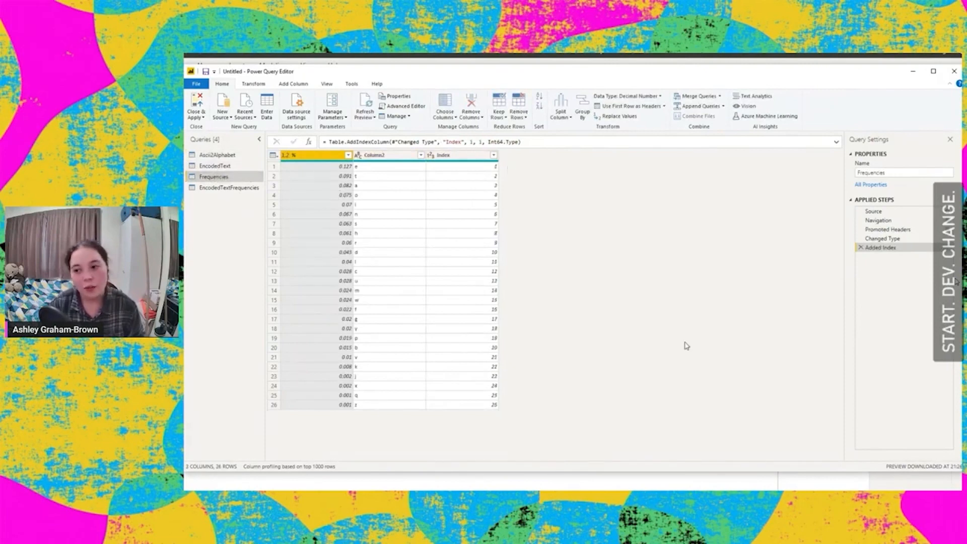
click(195, 104)
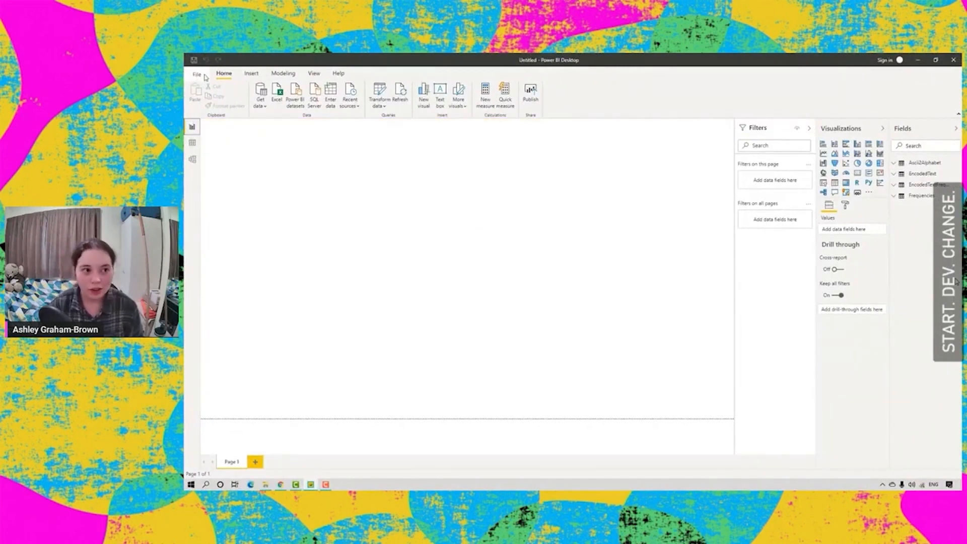
Insert a line chart on the blank report page and enlarge it in both width and height.
click(823, 153)
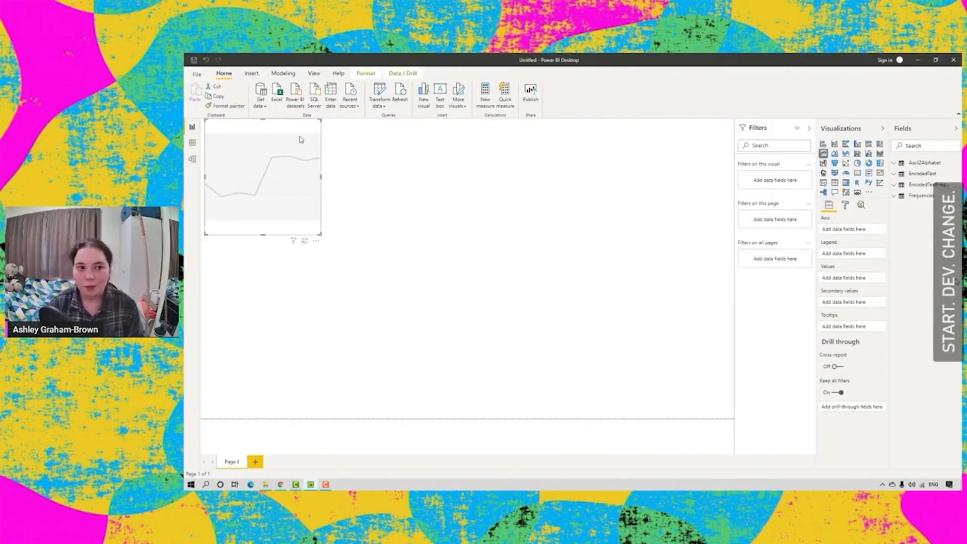
drag(321, 176, 417, 176)
drag(309, 234, 312, 258)
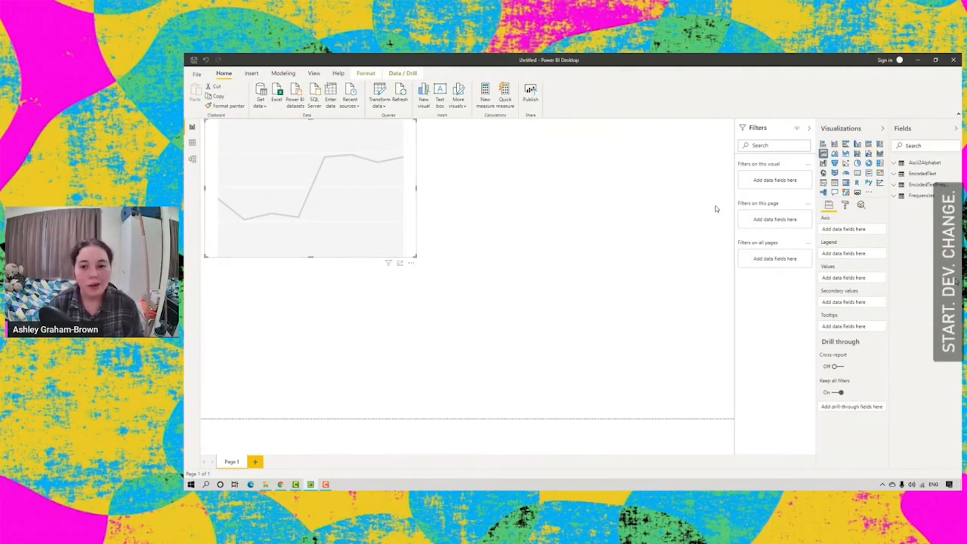
Plot the Frequencies table's % values against Index as the chart's axis, and widen the chart.
click(901, 176)
click(920, 195)
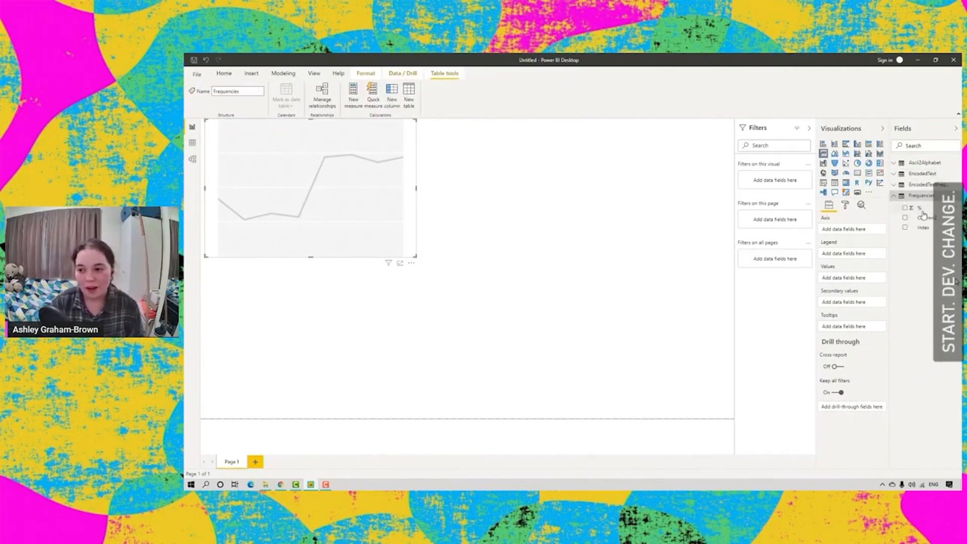
click(929, 211)
drag(924, 228, 865, 230)
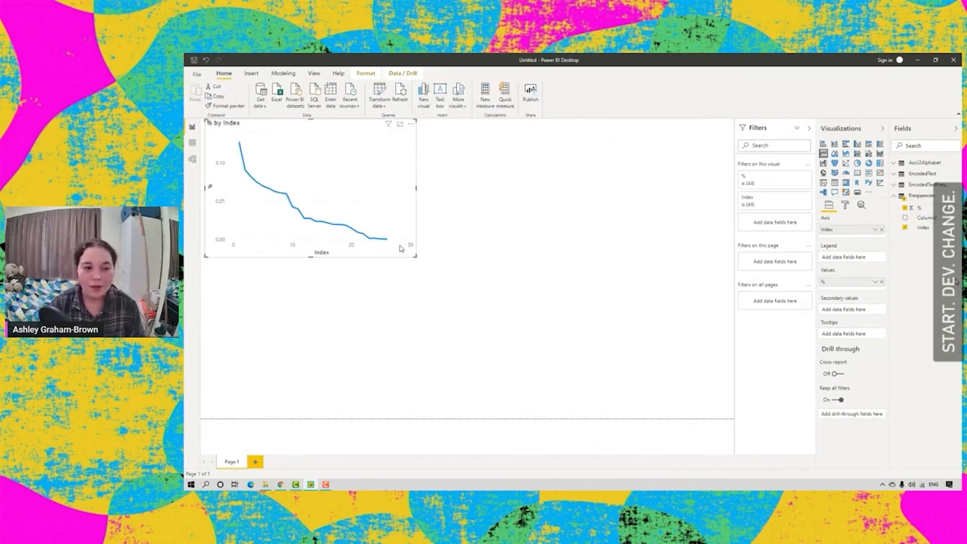
drag(415, 256, 506, 243)
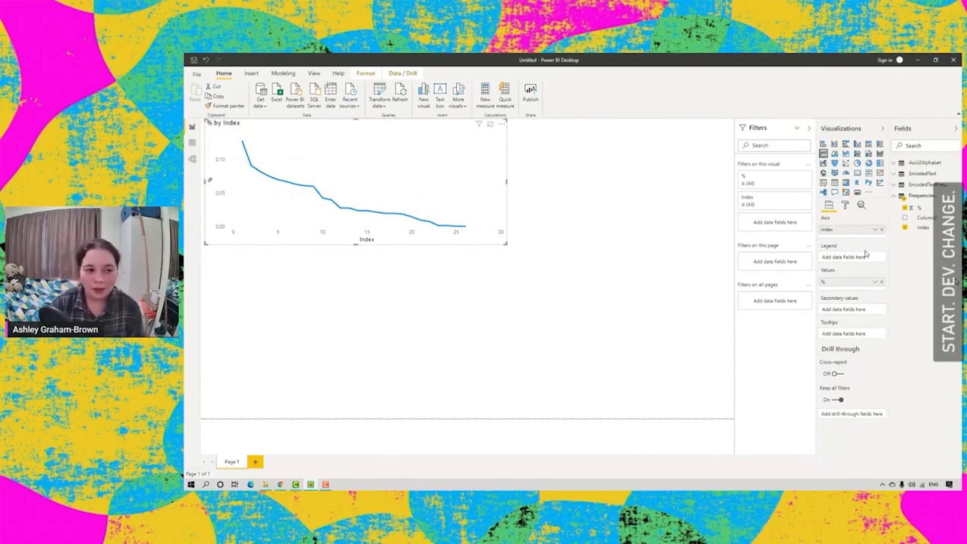
Show the EncodedTextFrequencies table's data and add a new calculated column to it.
click(897, 196)
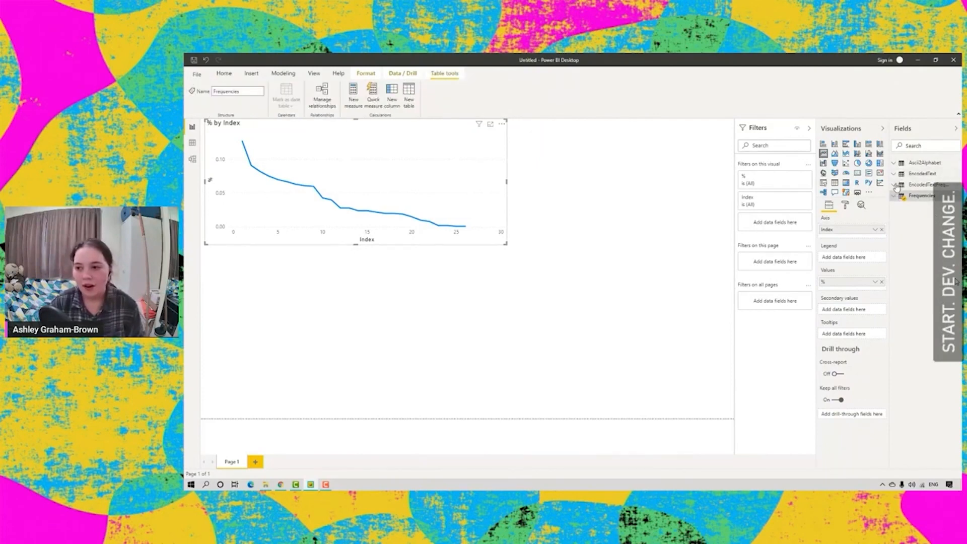
click(897, 185)
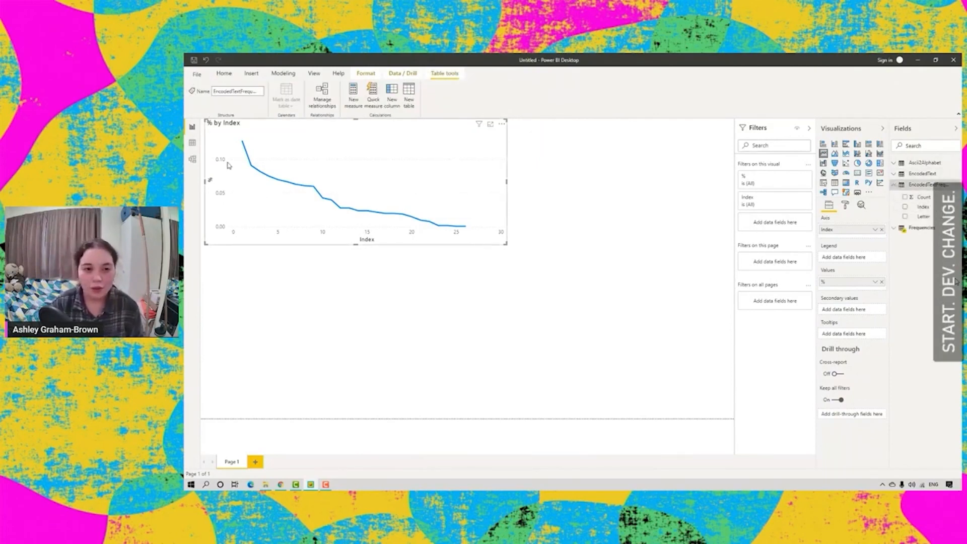
click(192, 142)
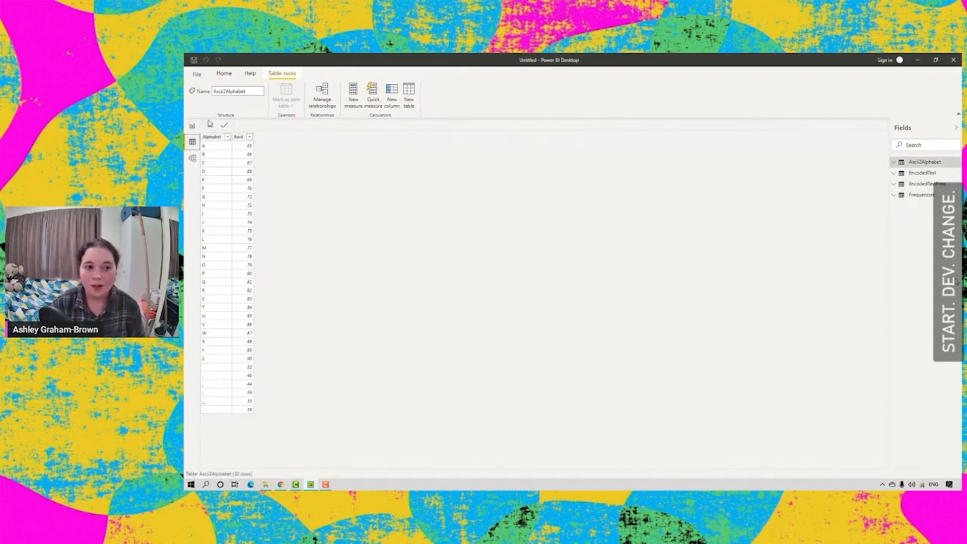
click(925, 184)
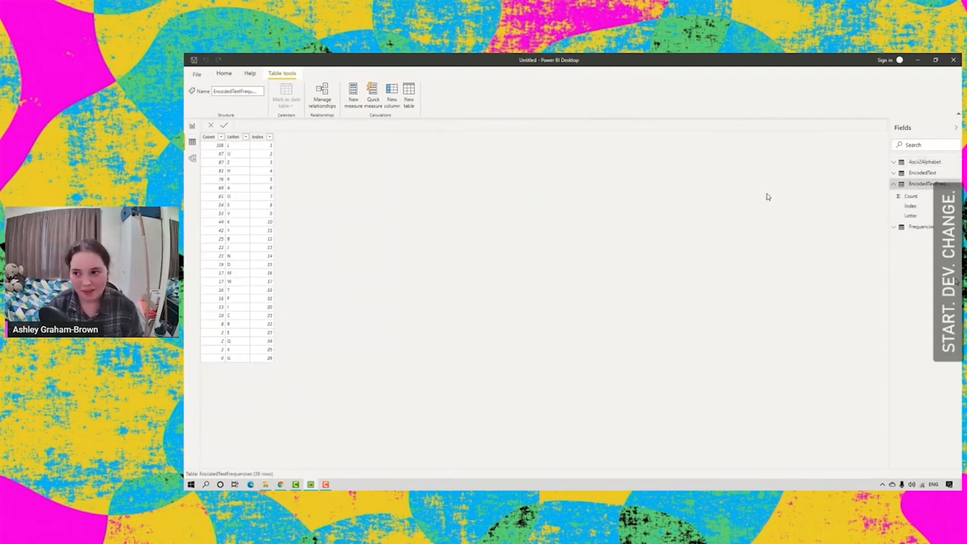
click(919, 197)
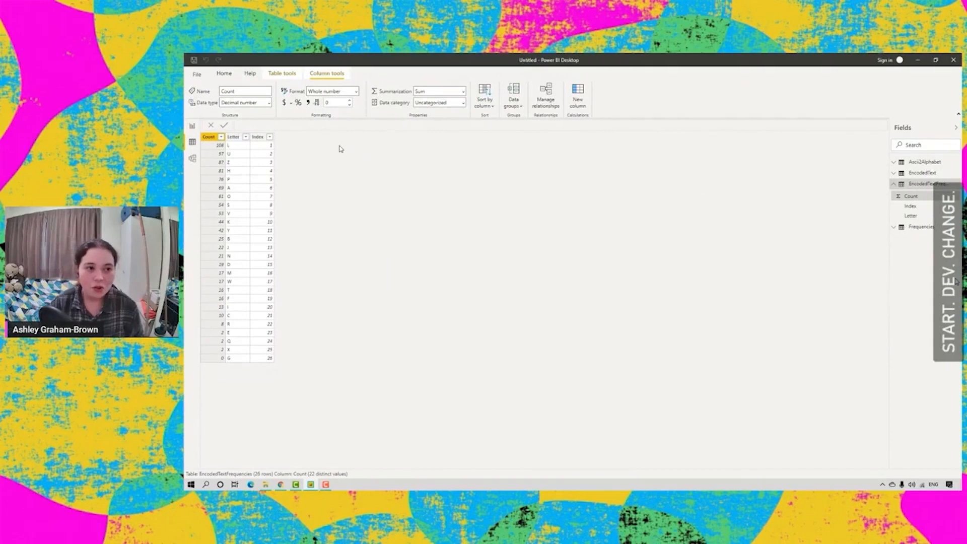
click(578, 96)
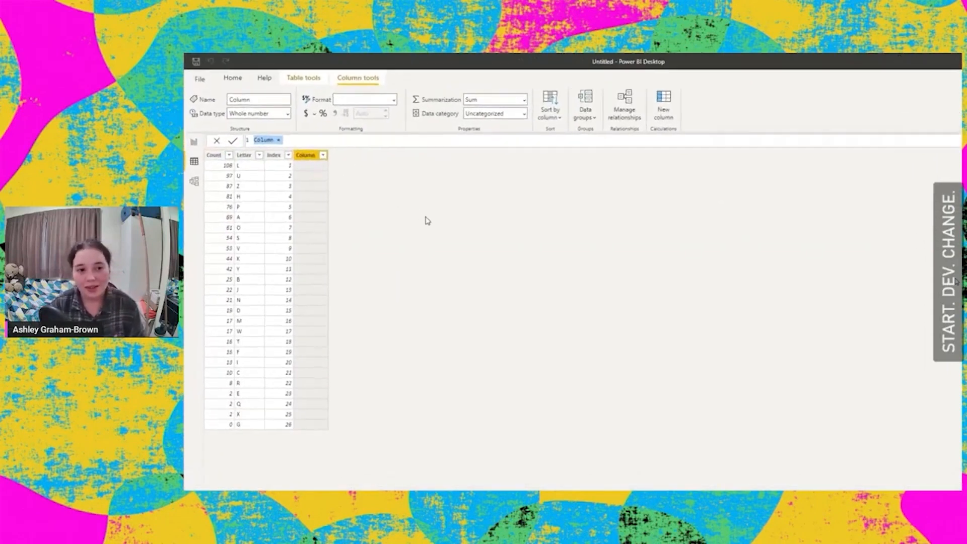
Name the new calculated column Frequency and define it as sum(EncodedTextFrequencies[Count]).
click(341, 159)
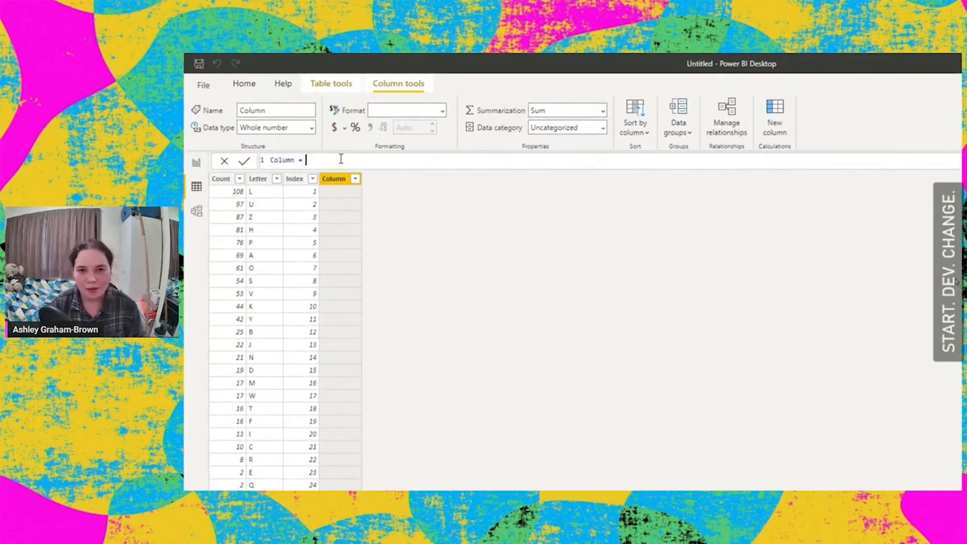
text(sum)
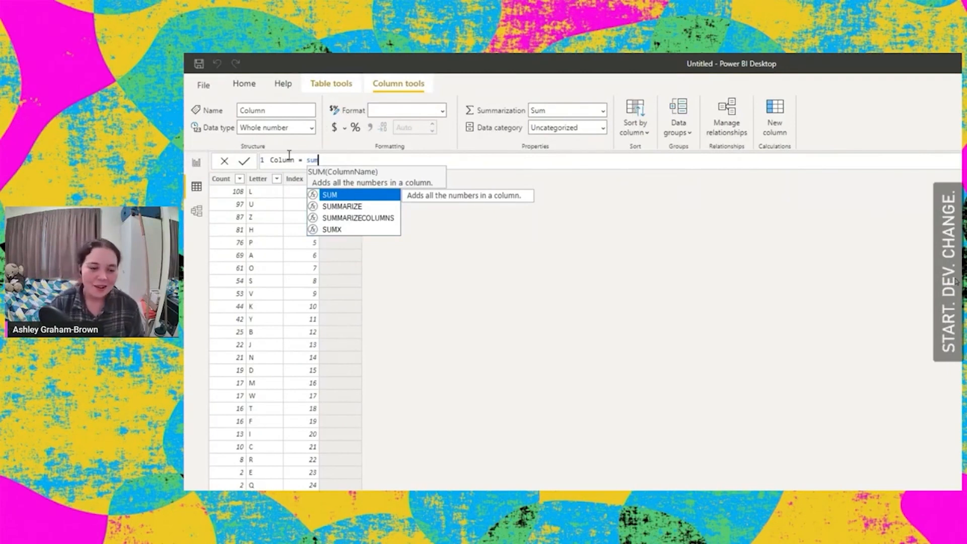
double_click(290, 158)
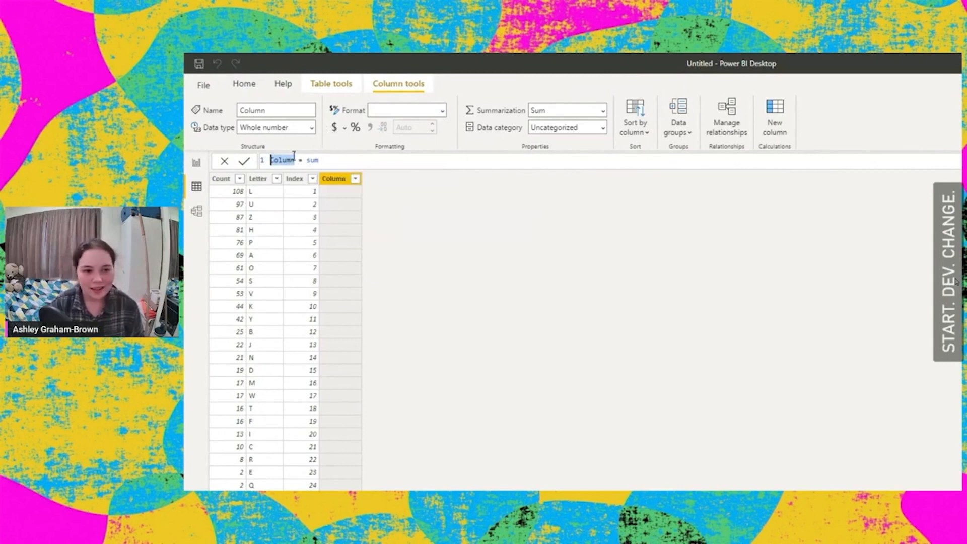
text(Frequency)
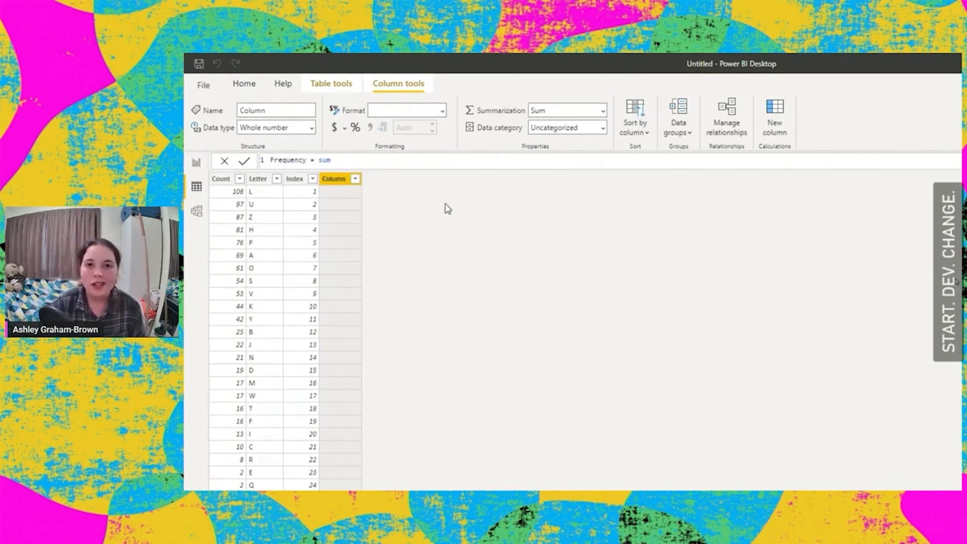
key(Return)
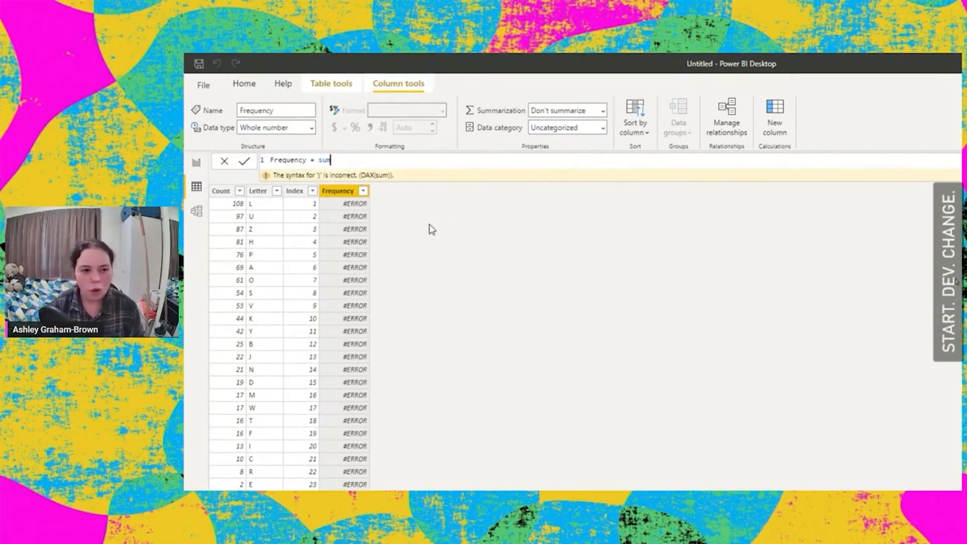
text(()
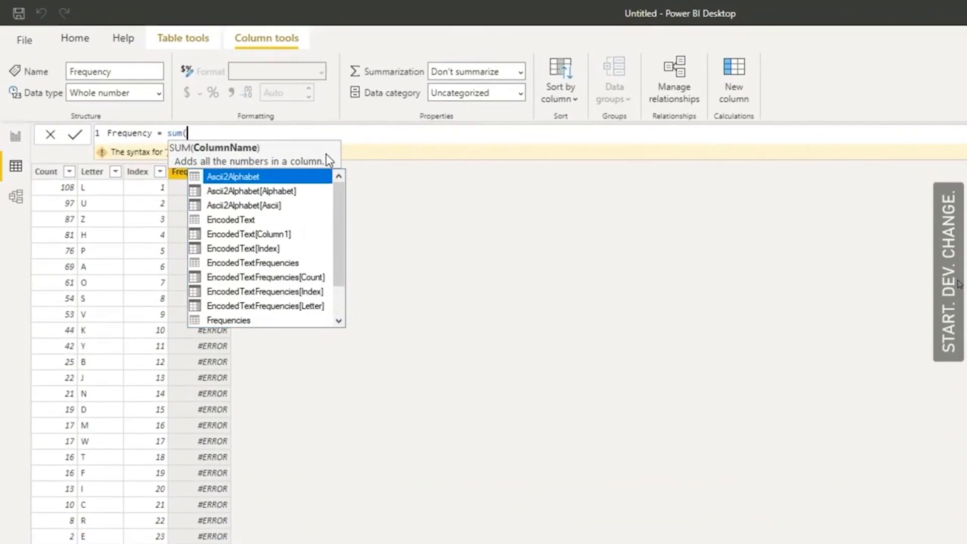
scroll(419, 234, down, 1)
scroll(289, 220, down, 1)
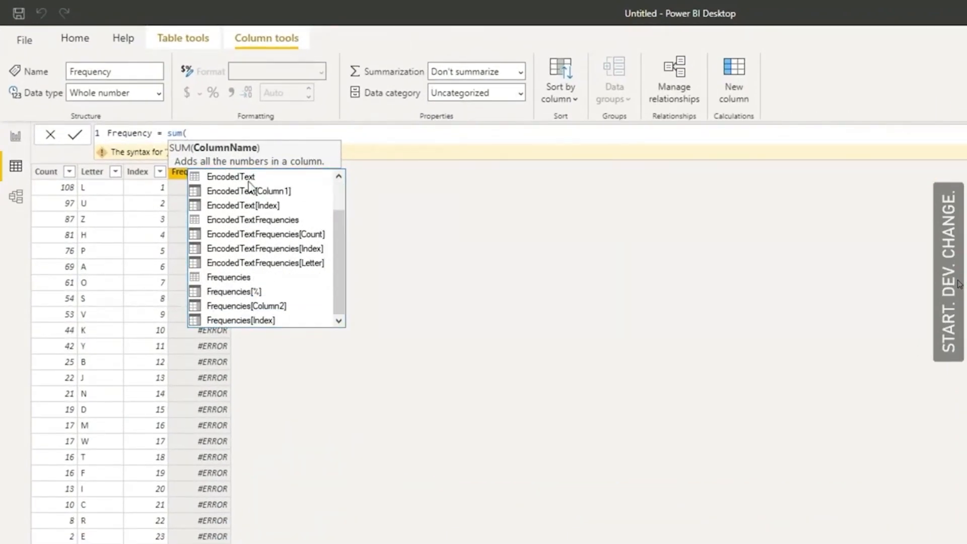
scroll(281, 249, up, 3)
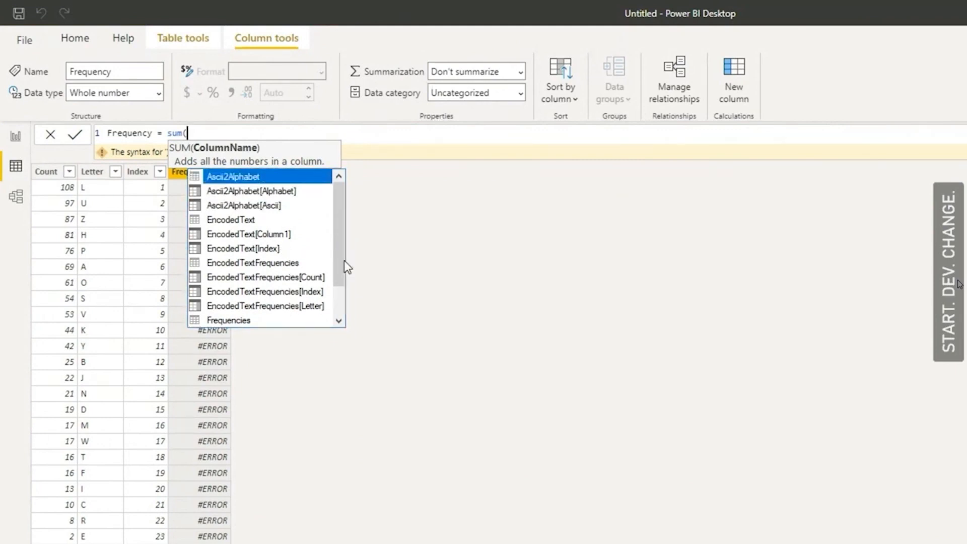
click(310, 277)
text())
key(Return)
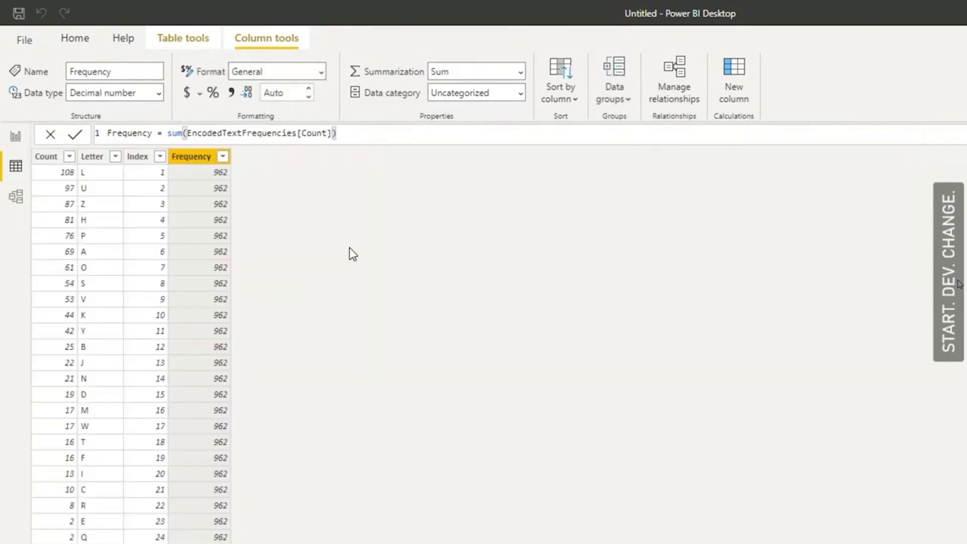
Restructure the Frequency formula over several lines, storing the sum of Count in a variable named TotalCount.
click(363, 132)
key(shift+Return)
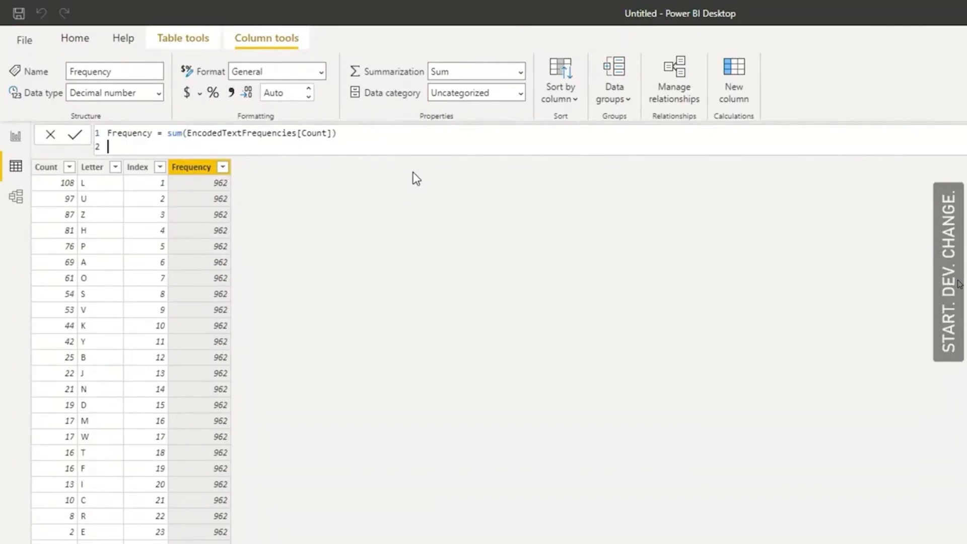
click(160, 134)
key(shift+Return)
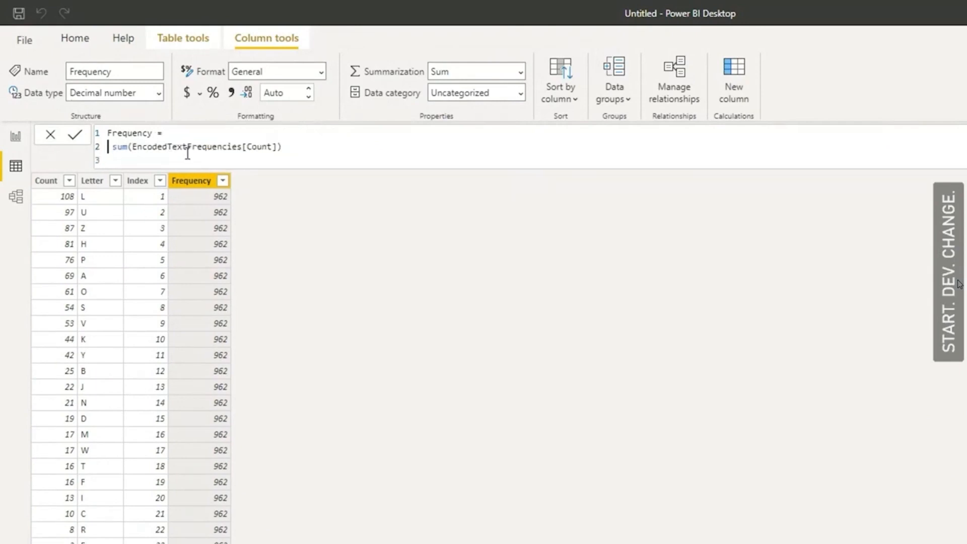
text(var totoal)
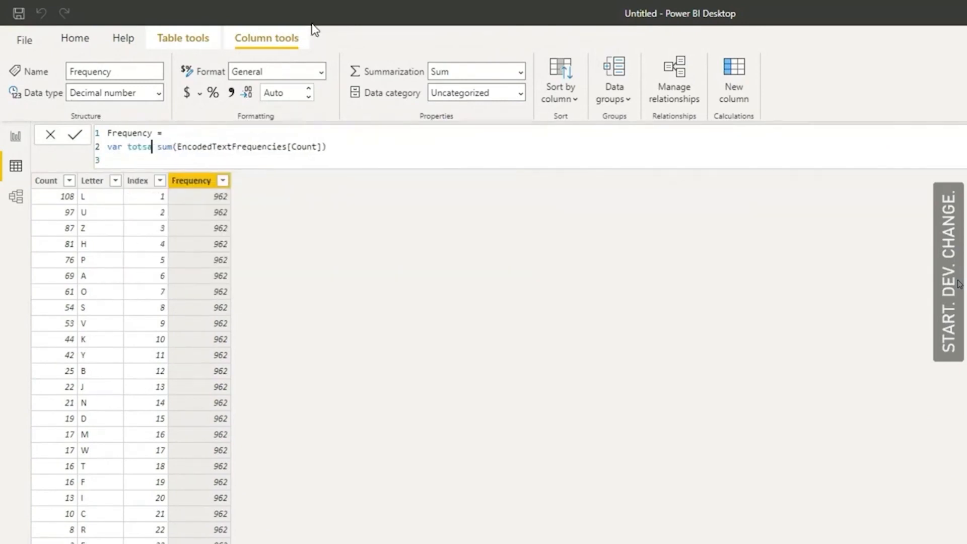
key(BackSpace)
key(BackSpace)
key(BackSpace)
key(BackSpace)
key(BackSpace)
key(BackSpace)
text(Total)
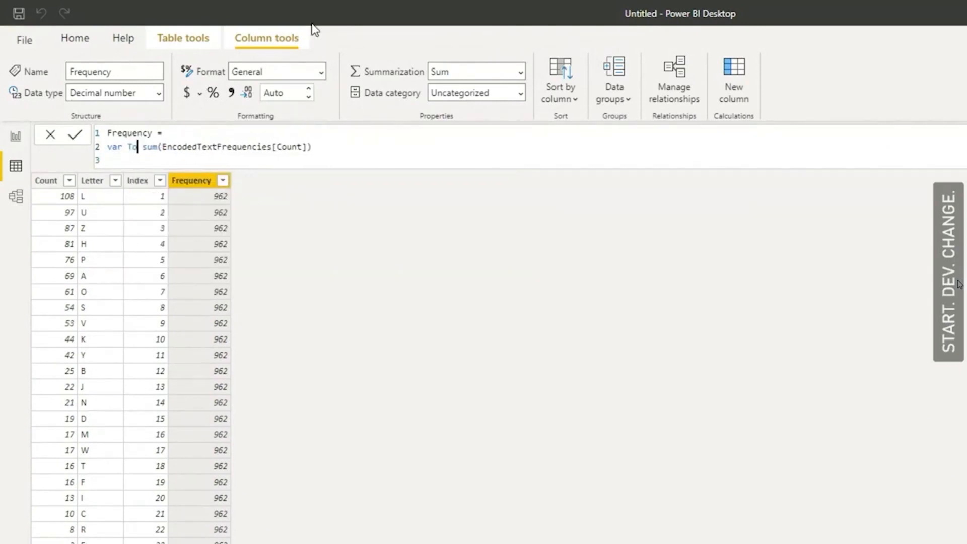
text(Count)
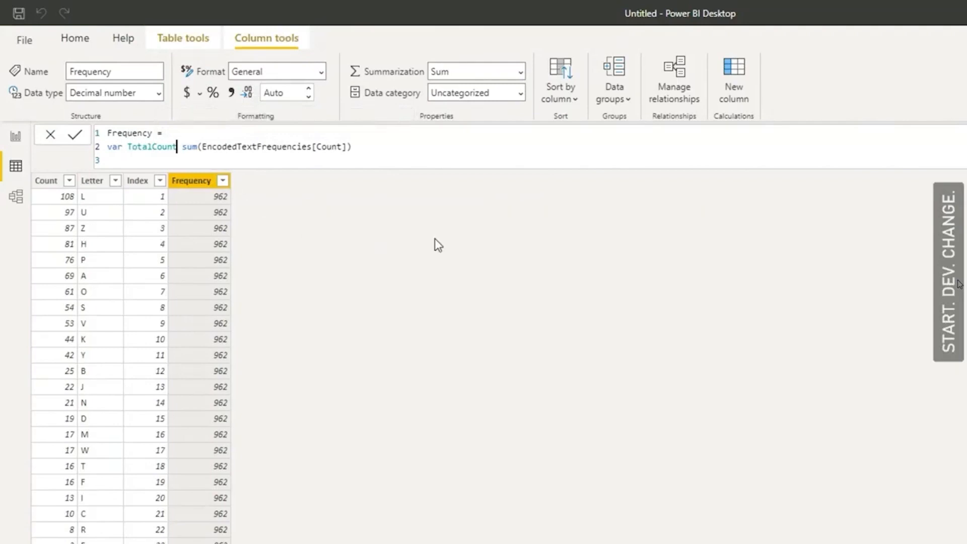
drag(139, 164, 123, 153)
click(141, 165)
click(182, 148)
text(=)
Make the Frequency formula return EncodedTextFrequencies[Count]/TotalCount, and format the column as a percentage.
click(143, 161)
text(Return)
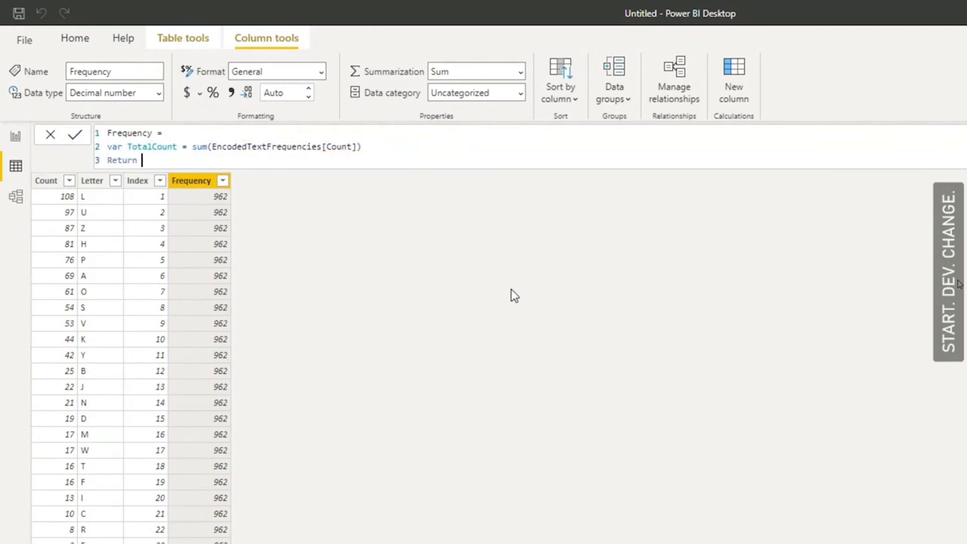
text(E)
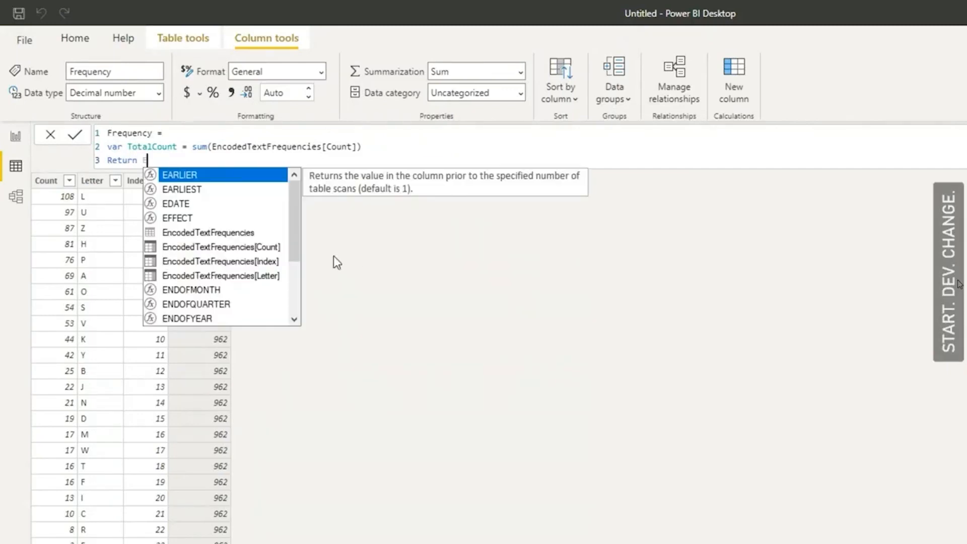
click(266, 248)
text(/Tot)
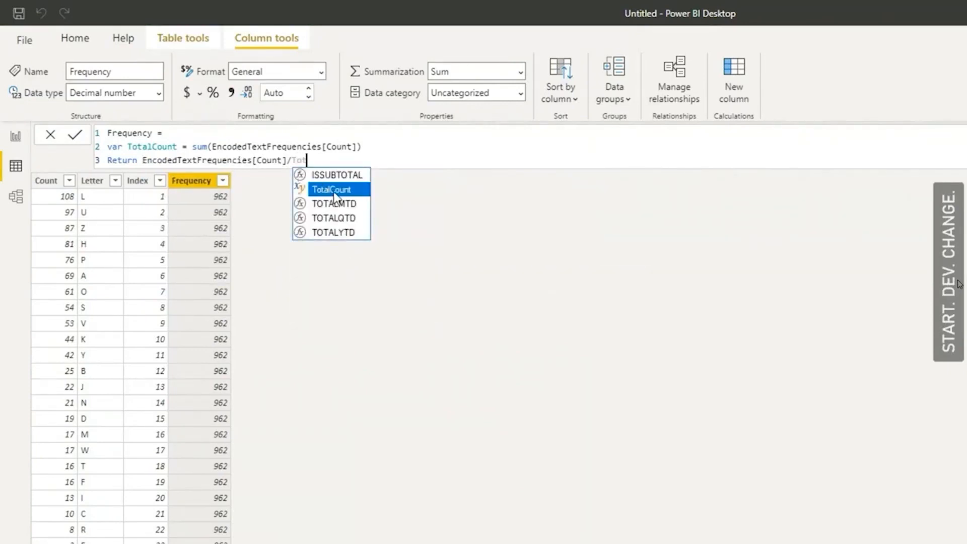
click(335, 196)
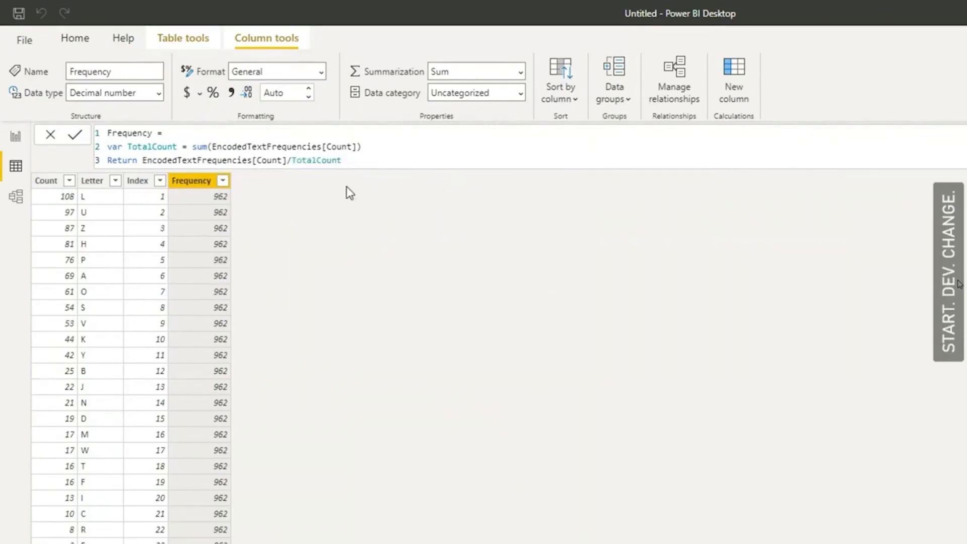
key(Return)
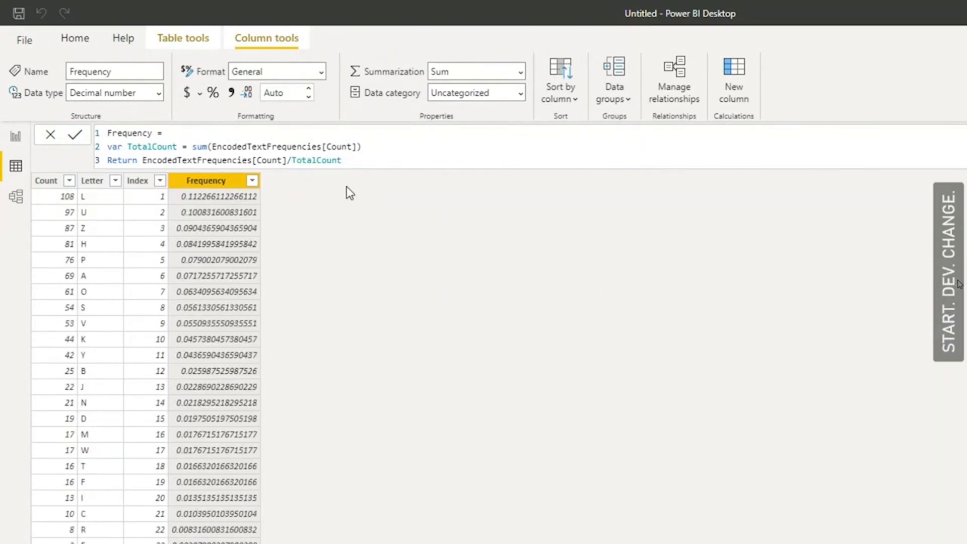
click(209, 94)
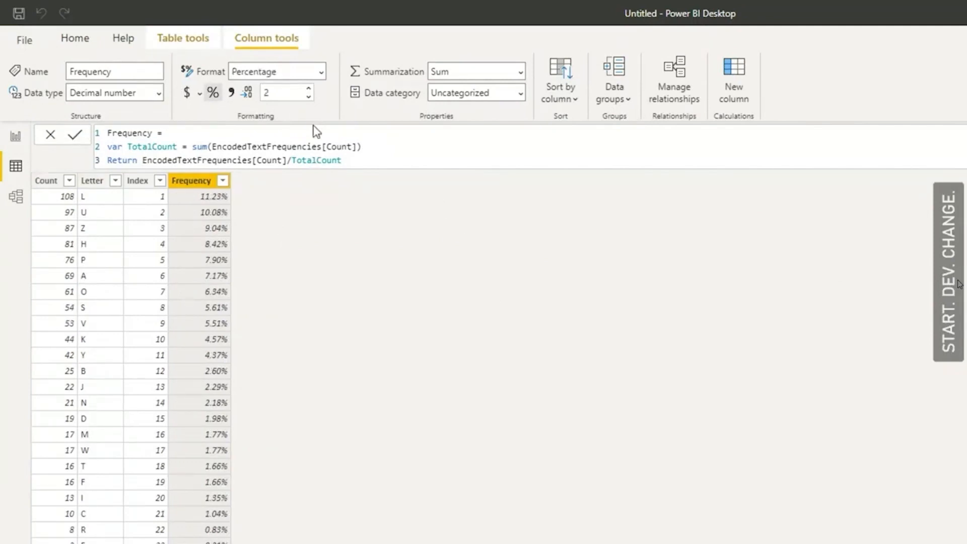
On the report page, try Count as the line chart's second value and replace it with EncodedTextFrequencies' Frequency.
click(16, 136)
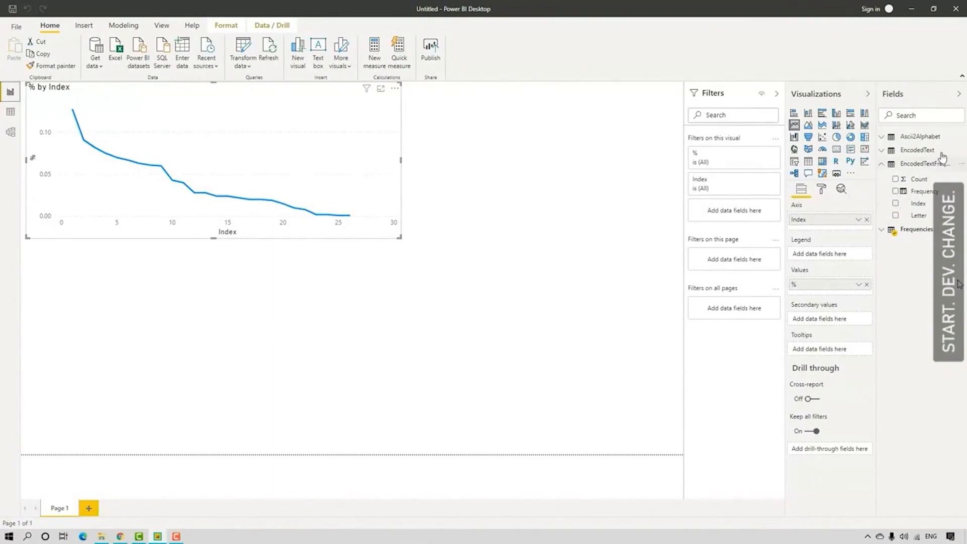
drag(931, 183, 883, 202)
drag(930, 181, 839, 291)
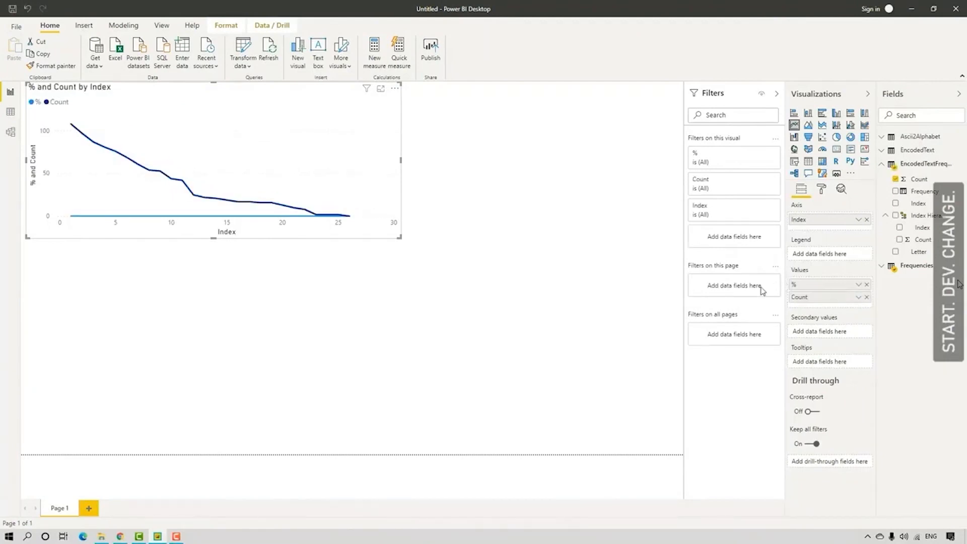
click(867, 297)
drag(922, 191, 831, 302)
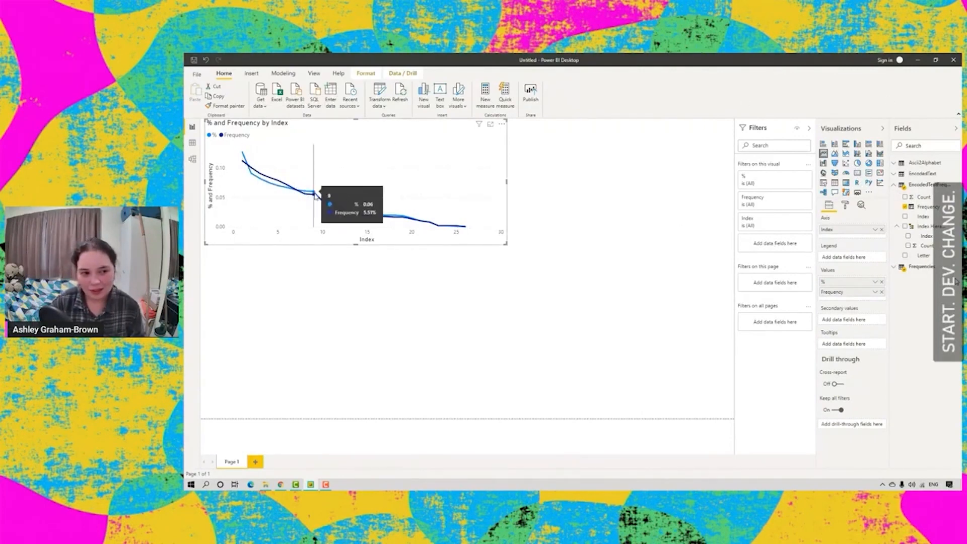
Insert a separate table visual below the line chart, keeping the chart as a line chart, and narrow the table.
click(835, 183)
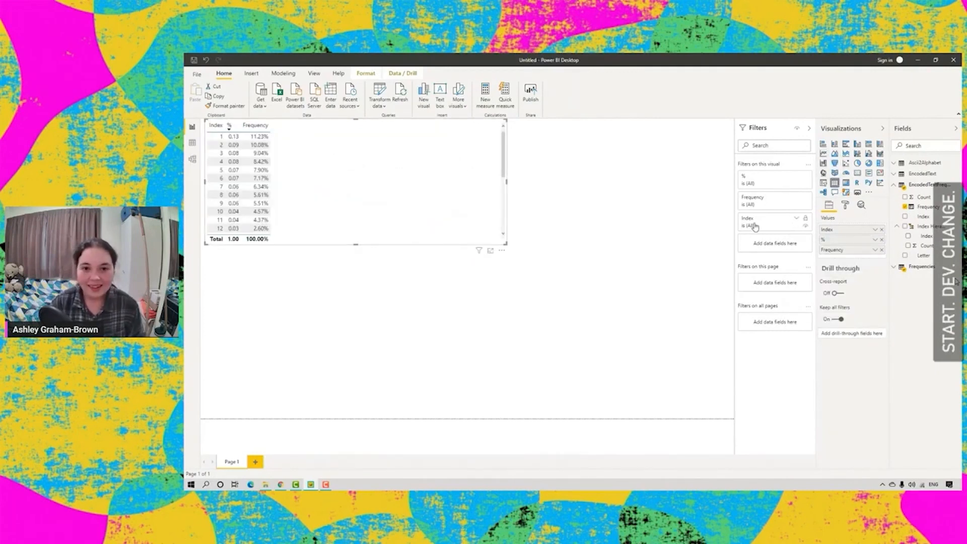
key(ctrl+z)
click(432, 327)
click(834, 182)
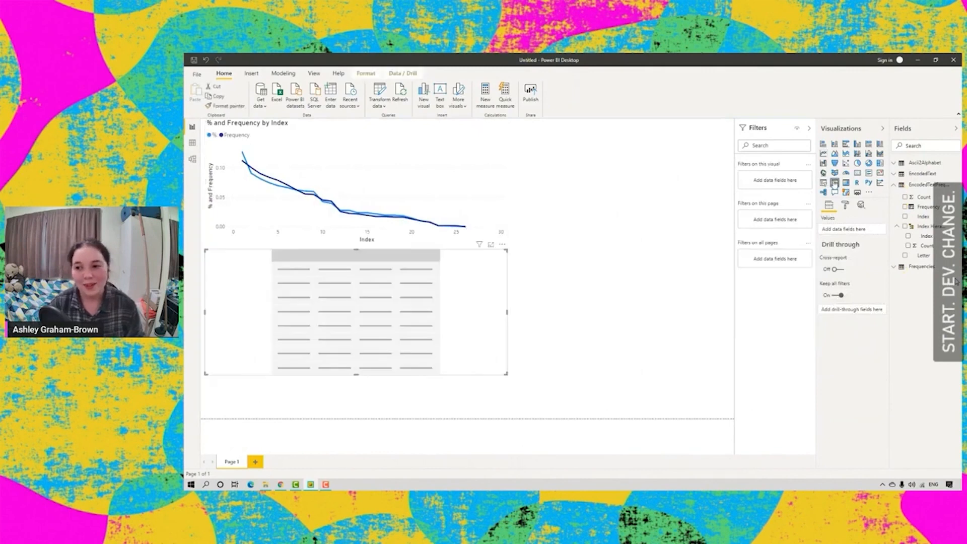
drag(507, 311, 321, 311)
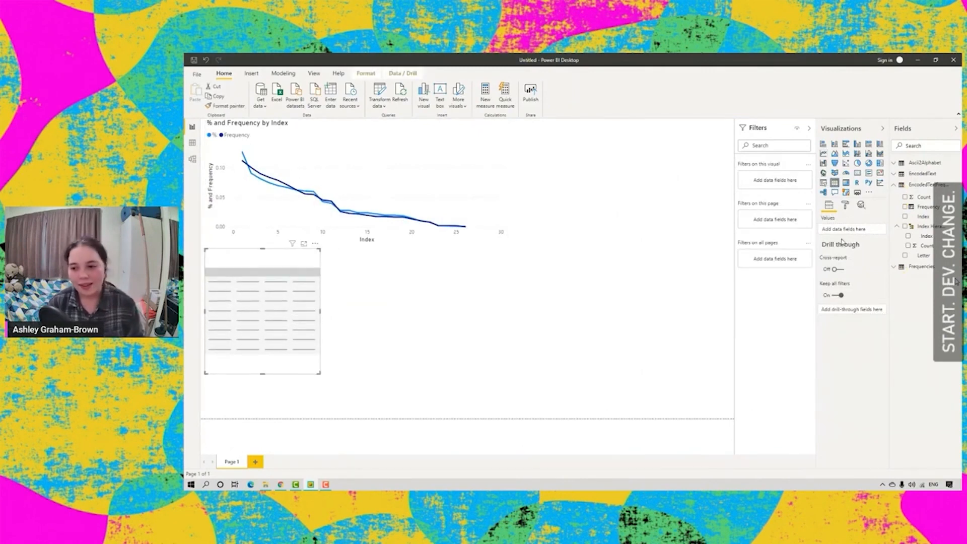
Fill the table with Letter from EncodedTextFrequencies and Column2 from Frequencies, narrow it to fit, and review the letter pairs.
click(924, 163)
click(927, 174)
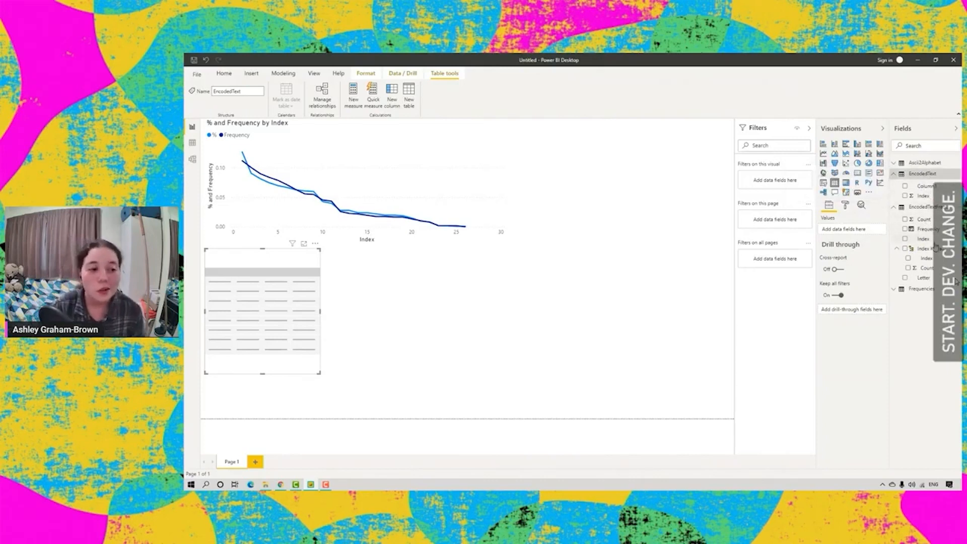
click(897, 249)
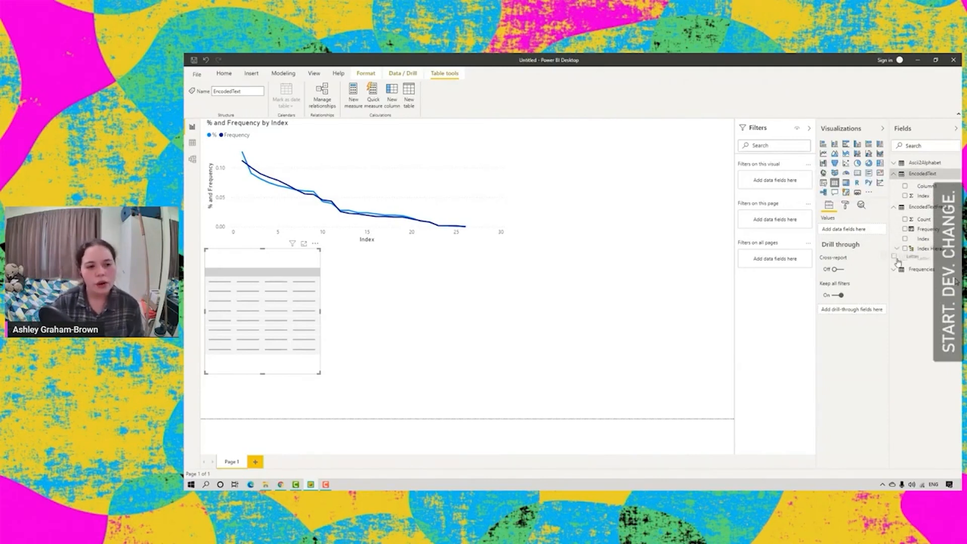
drag(922, 259, 866, 230)
click(897, 270)
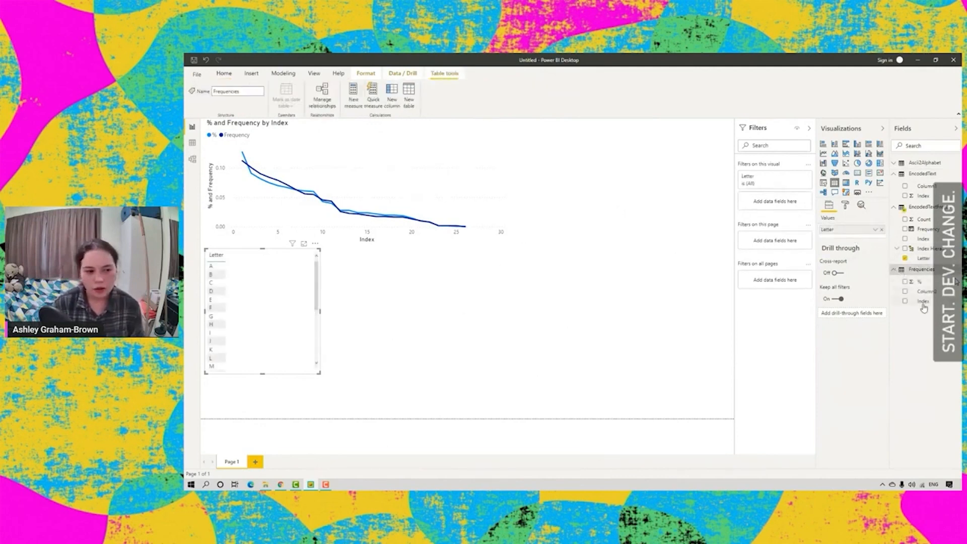
drag(927, 296, 860, 235)
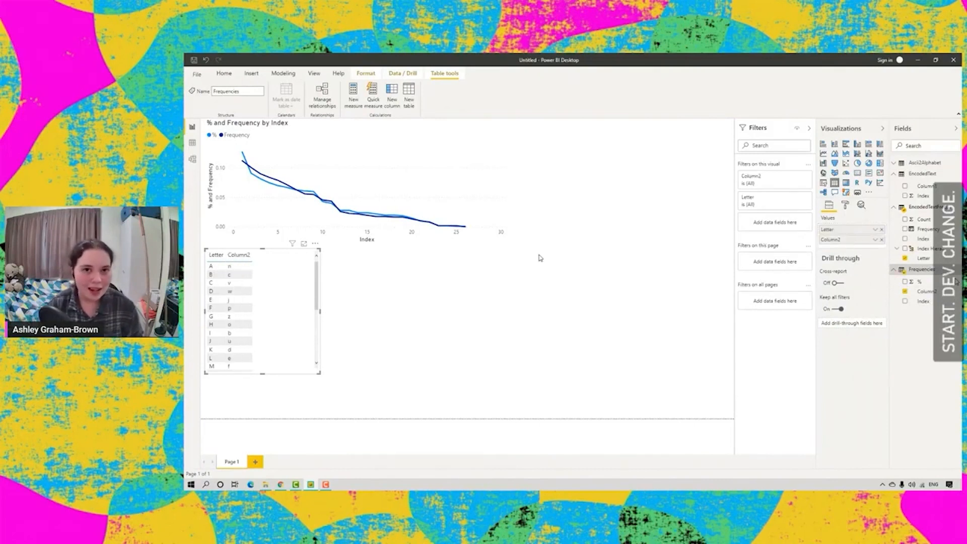
drag(320, 312, 268, 314)
scroll(249, 320, down, 2)
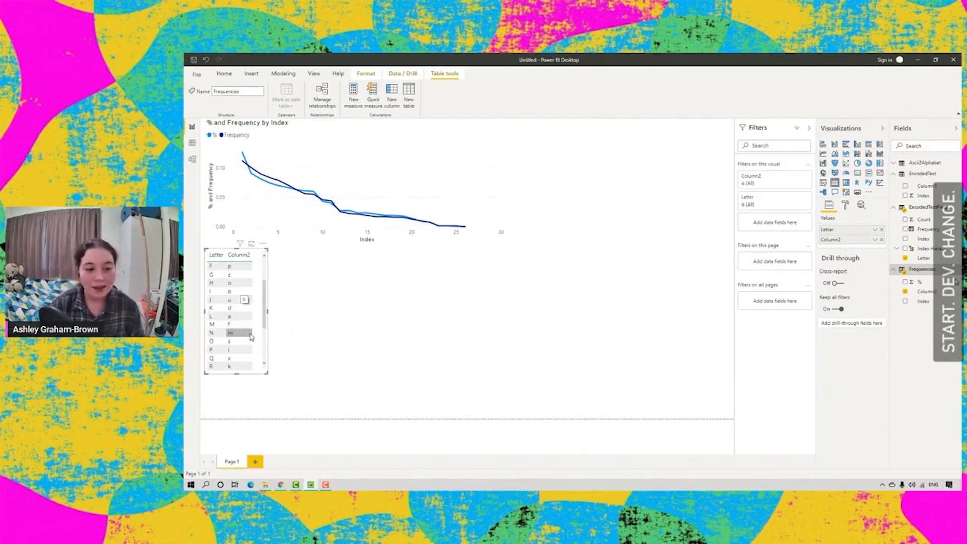
scroll(251, 334, down, 2)
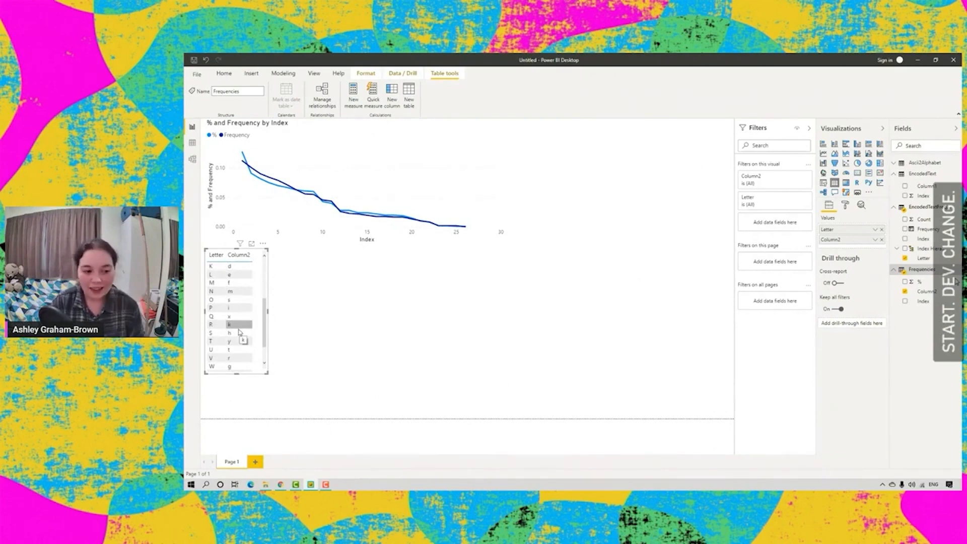
scroll(255, 352, up, 4)
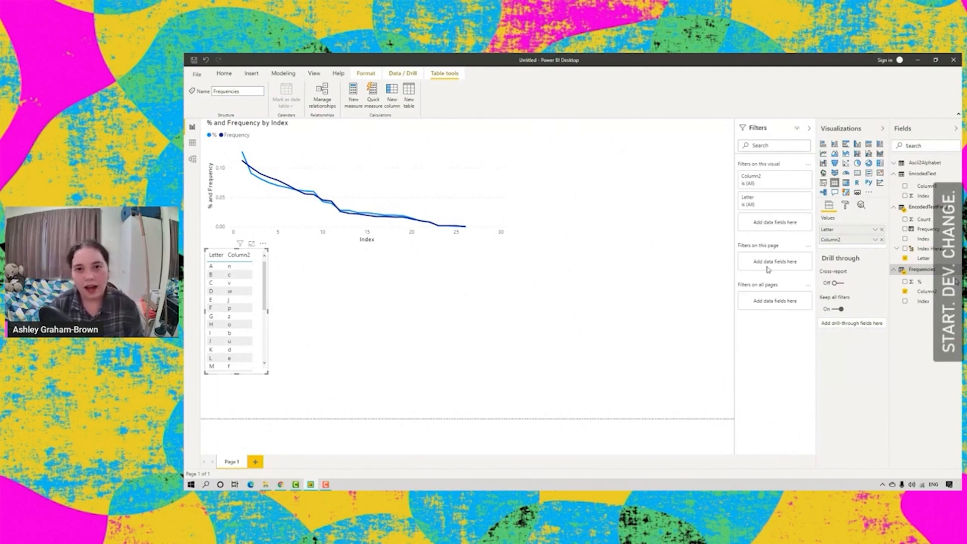
Add the EncodedTextFrequencies Letter field to the line chart's tooltips.
click(352, 277)
click(393, 158)
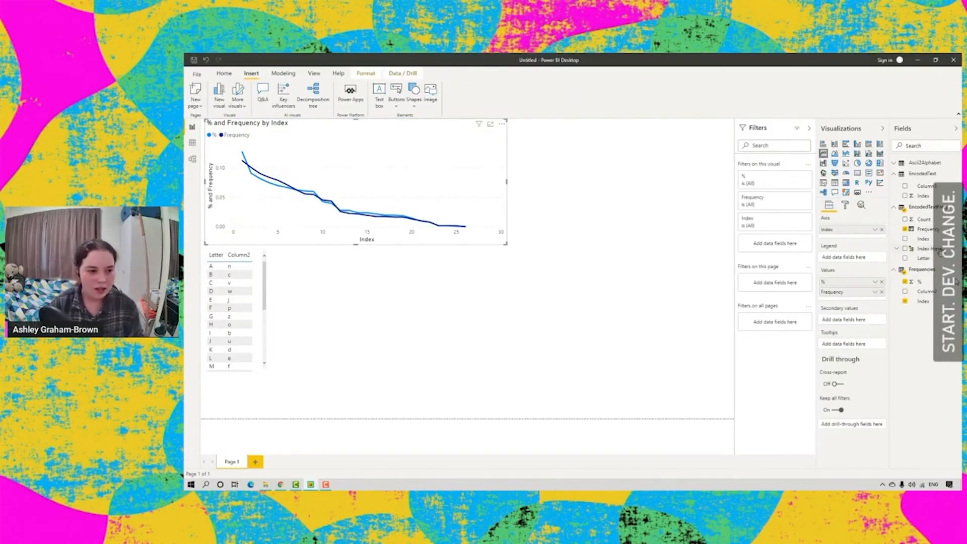
drag(932, 261, 849, 348)
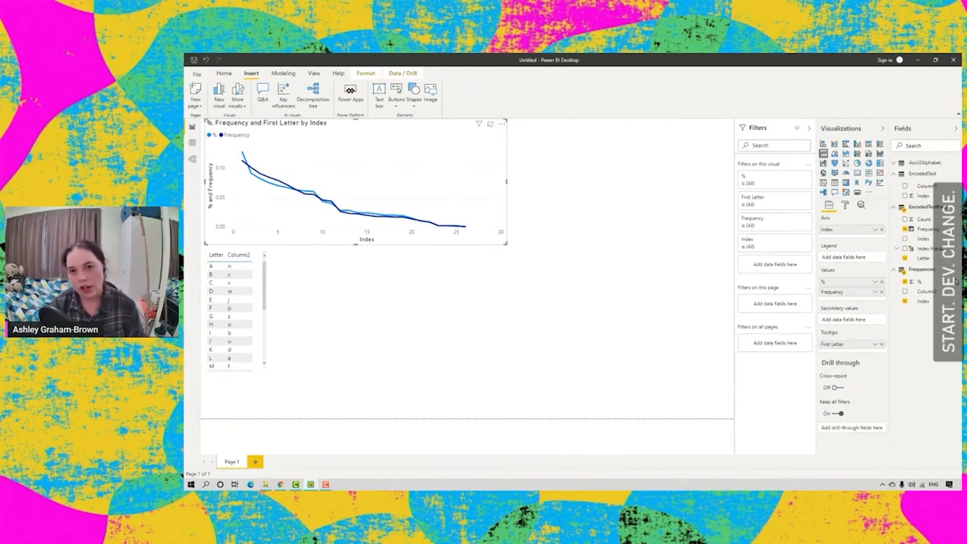
Add the Frequencies Column2 field to the line chart's tooltips and inspect a point on the curve.
drag(926, 294, 849, 353)
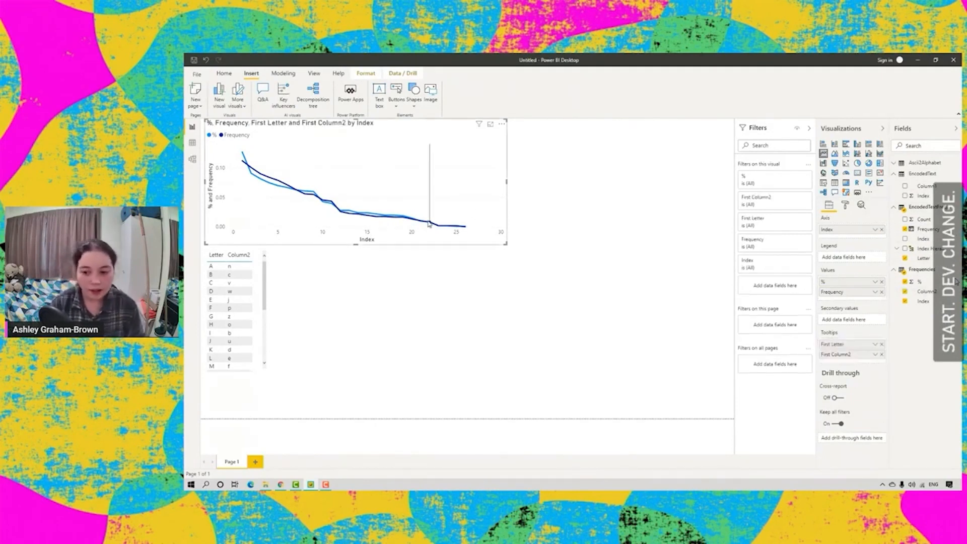
mouse_move(405, 218)
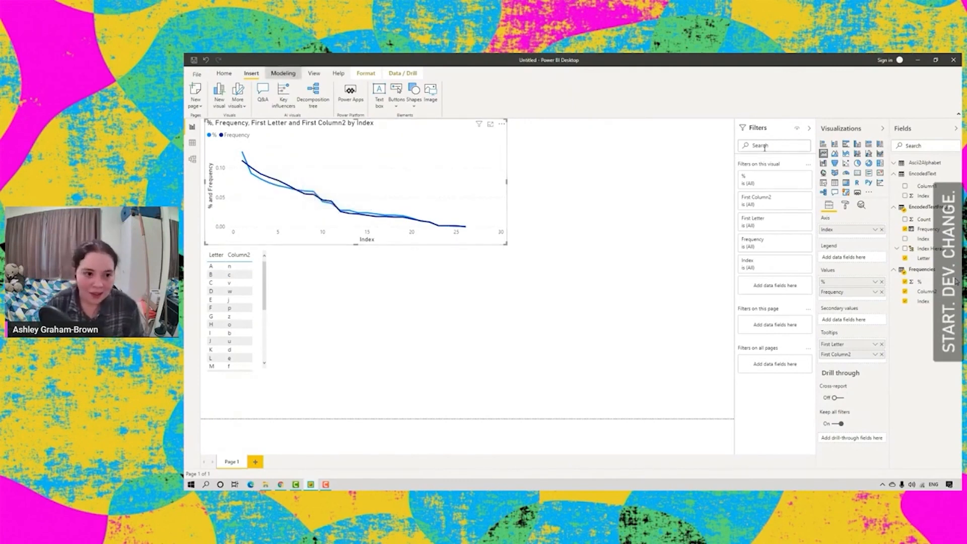
Create a whole-number what-if parameter named CipherShift from 0 to 25 in increments of 1, with a slicer on this page.
click(285, 75)
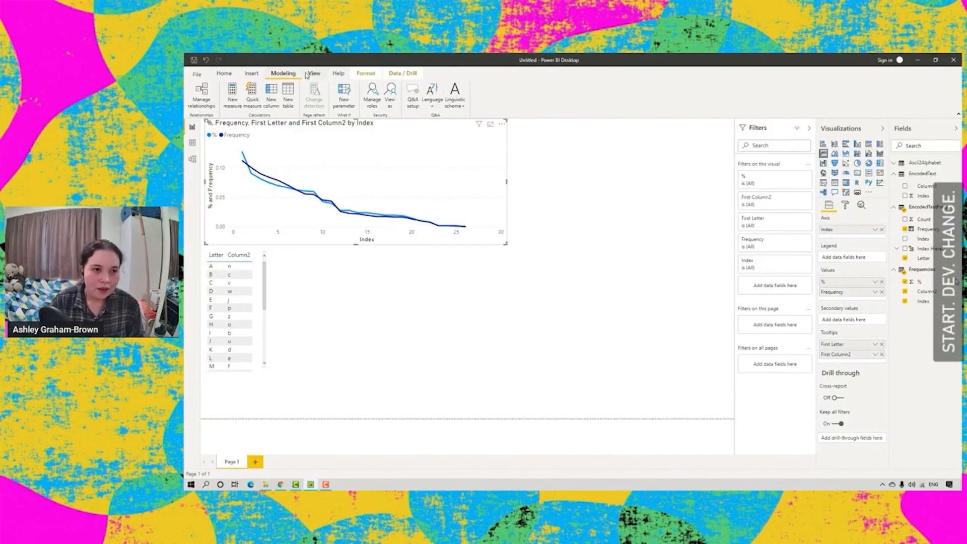
click(345, 96)
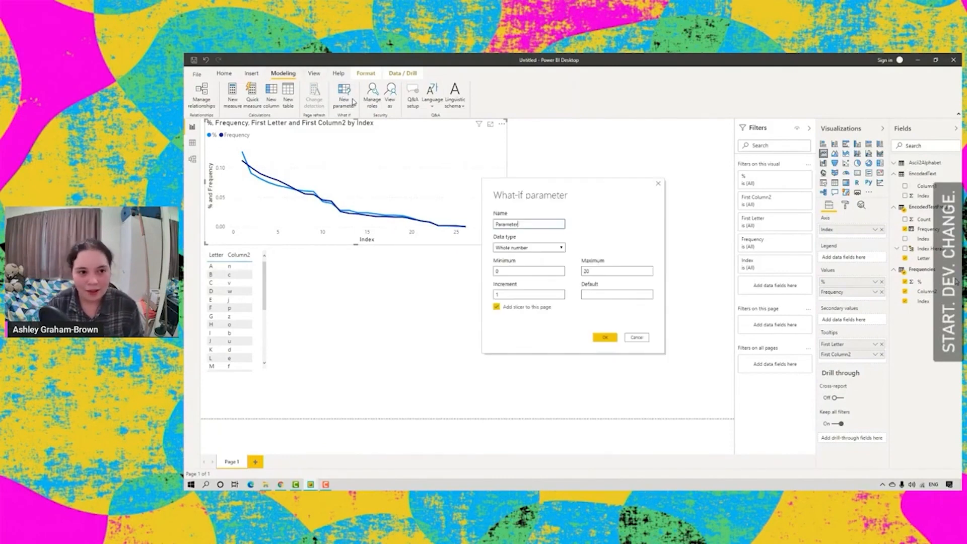
double_click(538, 224)
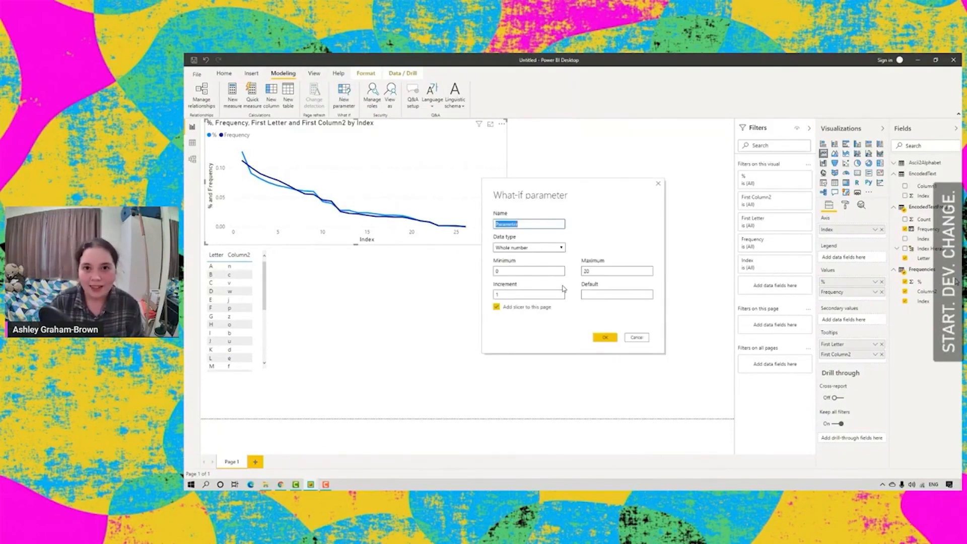
text(G)
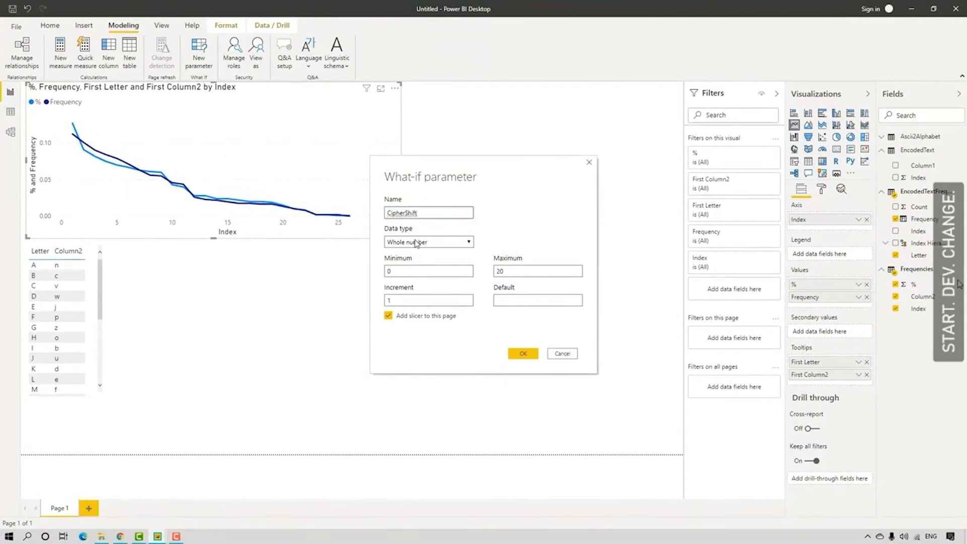
click(529, 271)
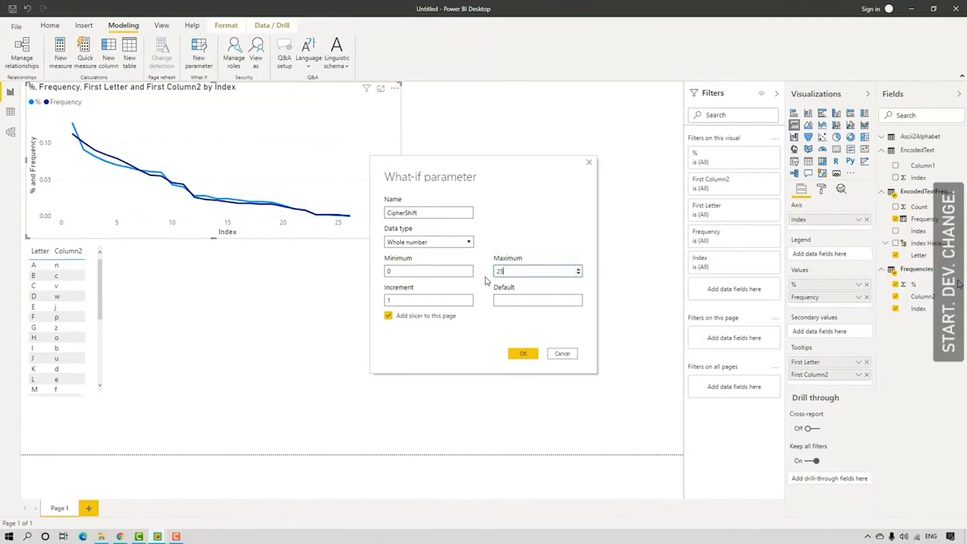
click(502, 328)
click(524, 353)
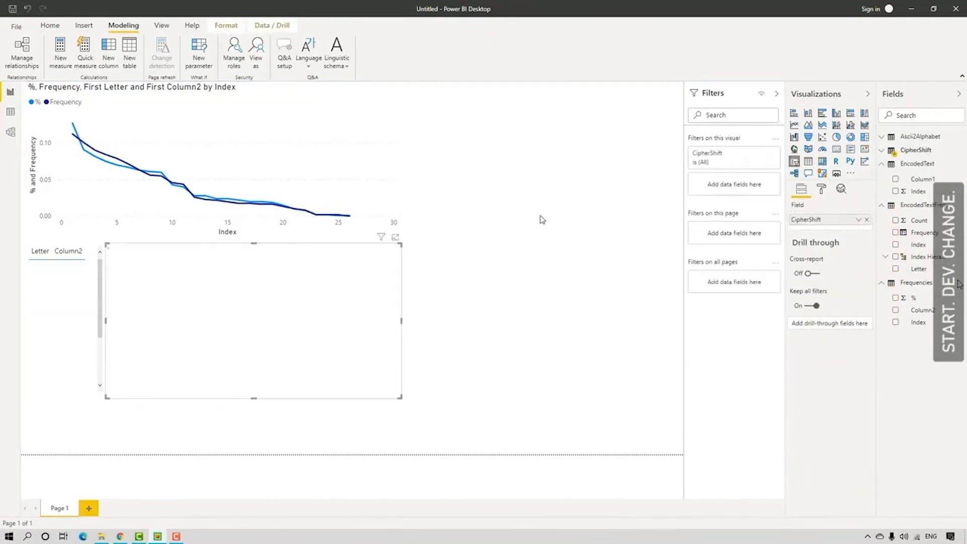
Narrow the line chart, then shrink the CipherShift slicer, place it beside the letter table and set it to 0.
drag(256, 242, 169, 417)
click(355, 155)
drag(400, 160, 296, 166)
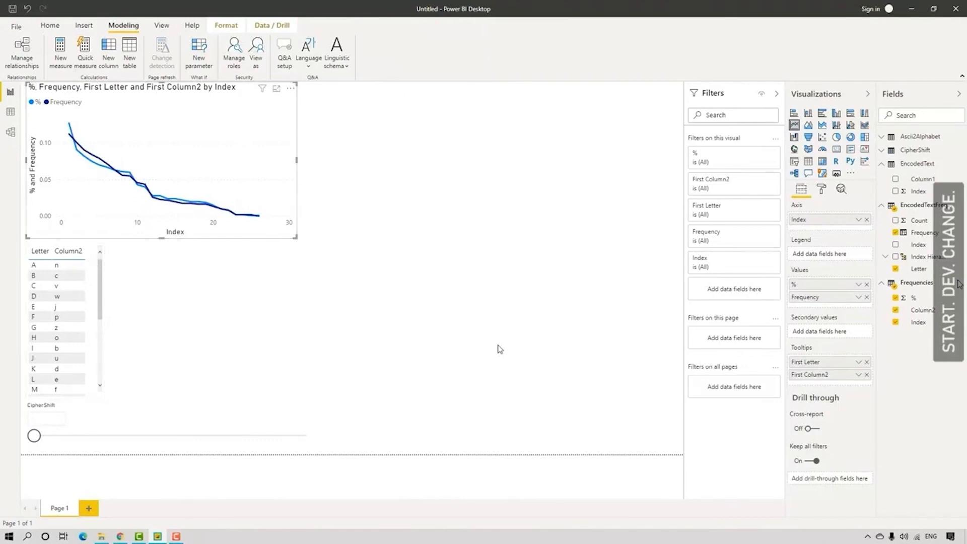
drag(214, 408, 286, 308)
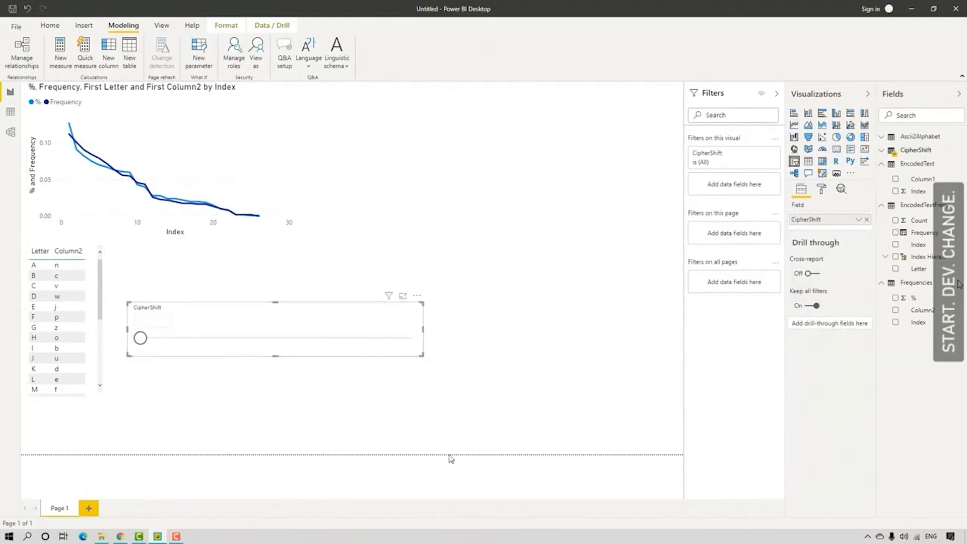
drag(422, 328, 321, 328)
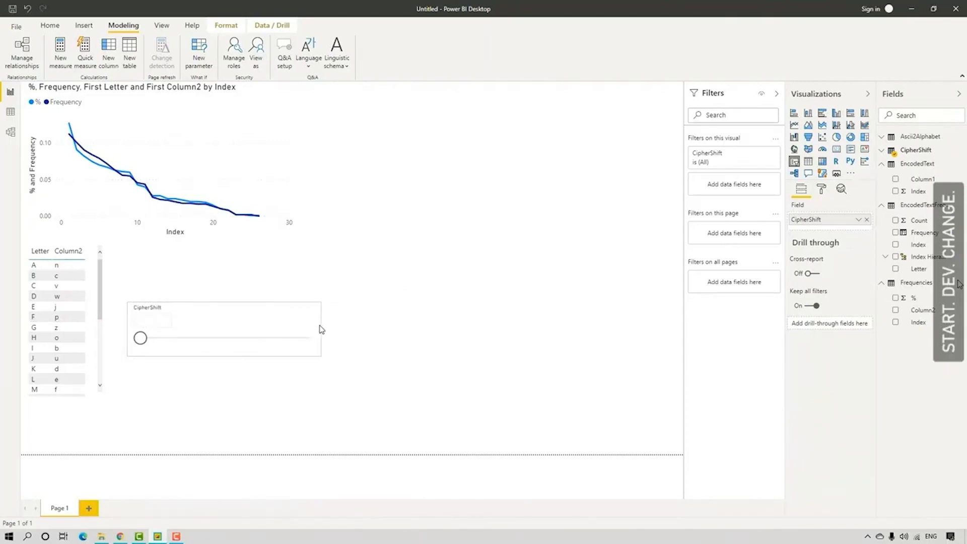
mouse_move(141, 339)
mouse_down()
mouse_move(303, 337)
mouse_move(139, 339)
mouse_up()
Insert a card visual and enlarge it to fill the empty page area beside the chart and slicer.
click(578, 218)
click(837, 149)
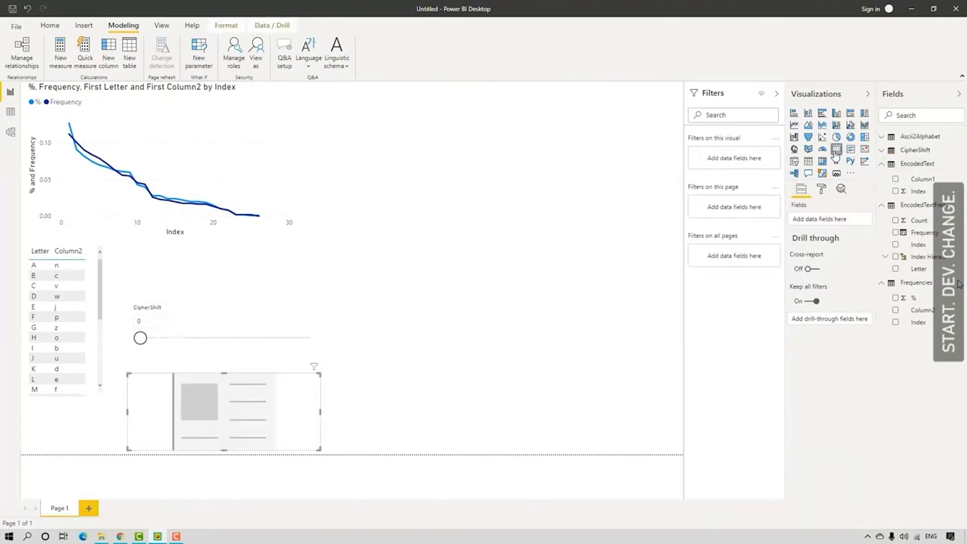
drag(225, 415, 533, 162)
drag(439, 198, 369, 471)
drag(446, 325, 438, 306)
drag(367, 425, 332, 445)
drag(627, 269, 660, 276)
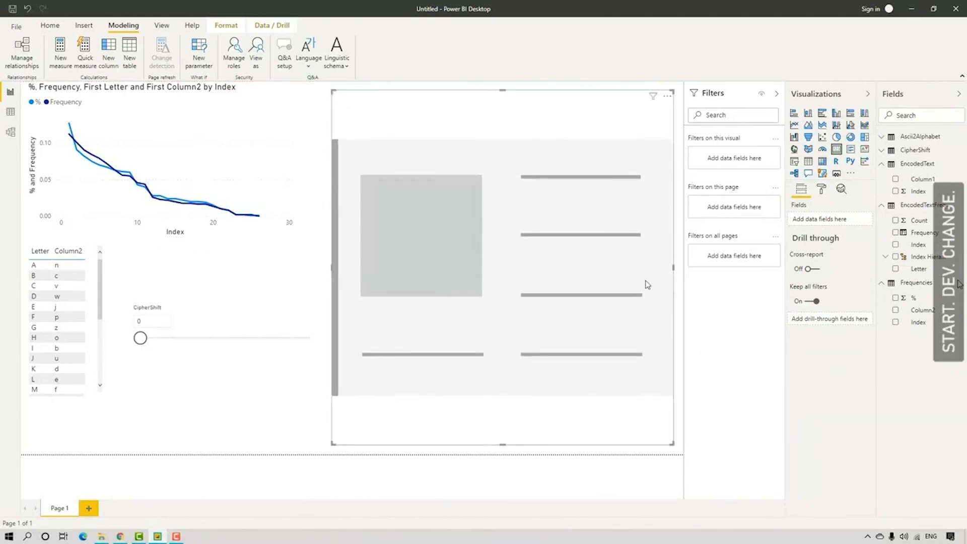
click(303, 417)
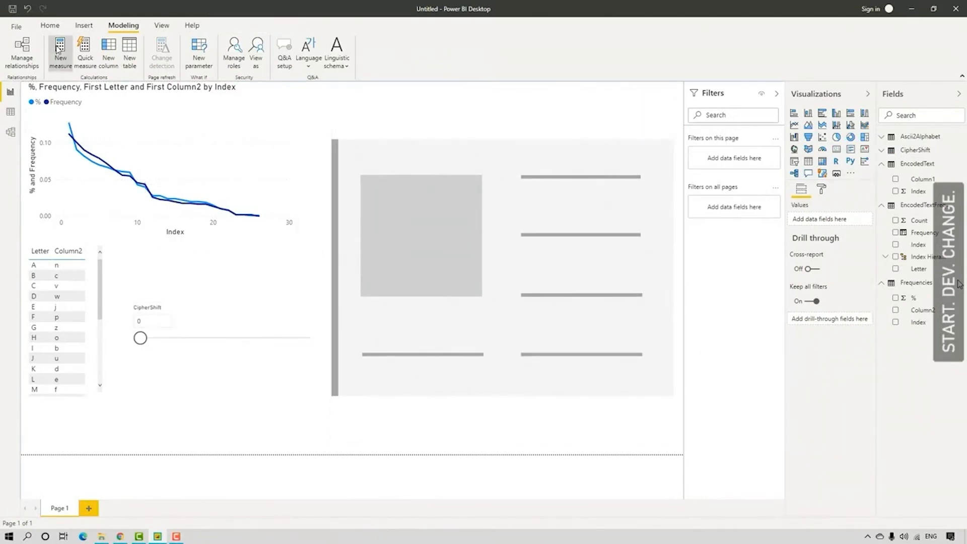
click(59, 47)
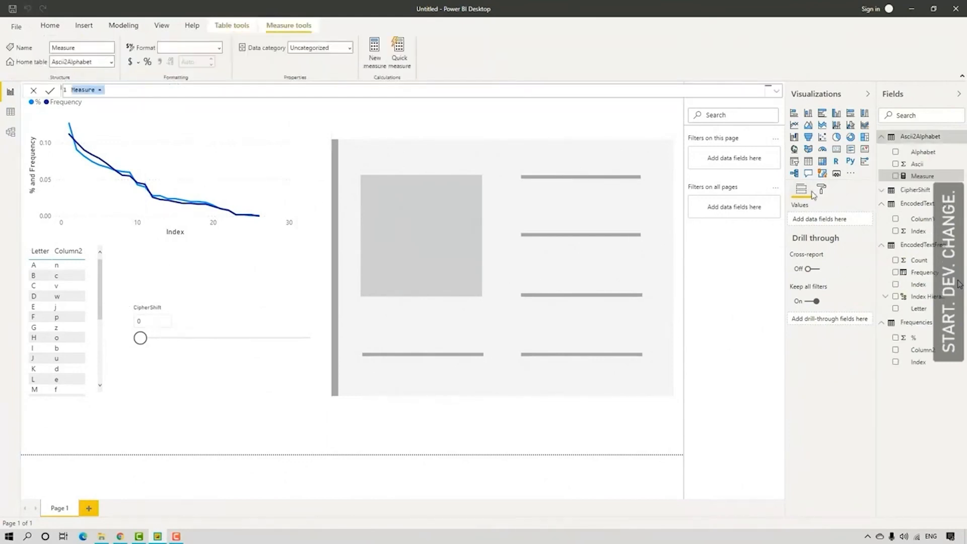
click(181, 89)
click(34, 90)
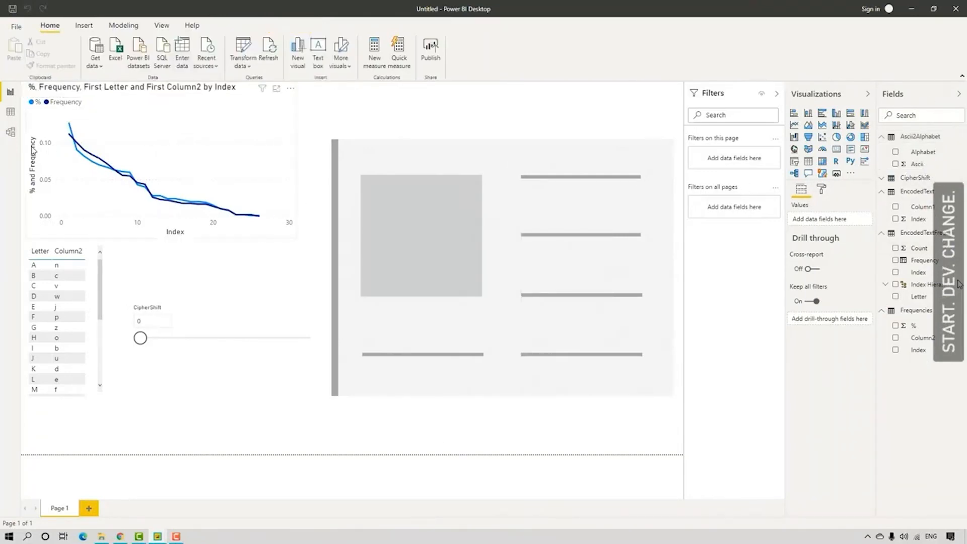
Add a calculated column to the EncodedText table in the data view and name it Ascii_1.
click(10, 111)
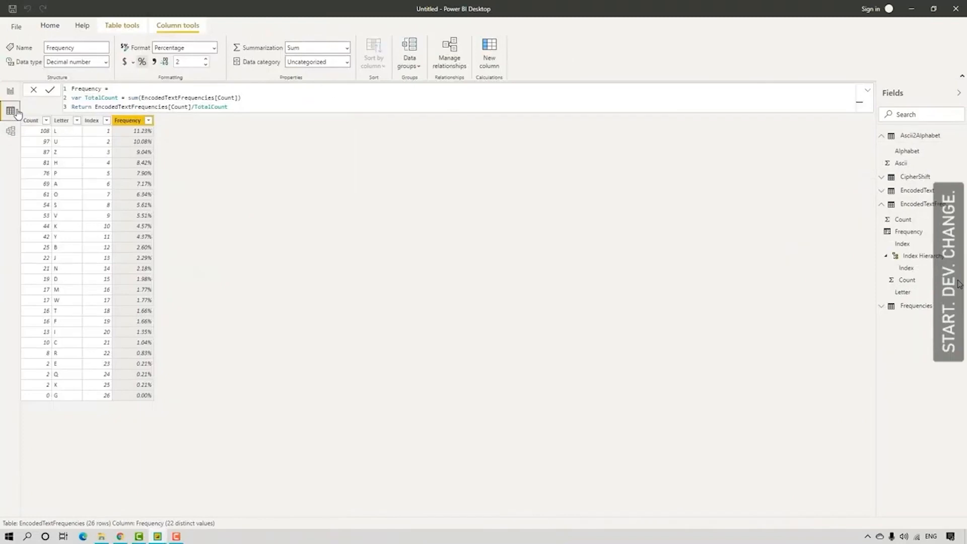
click(881, 206)
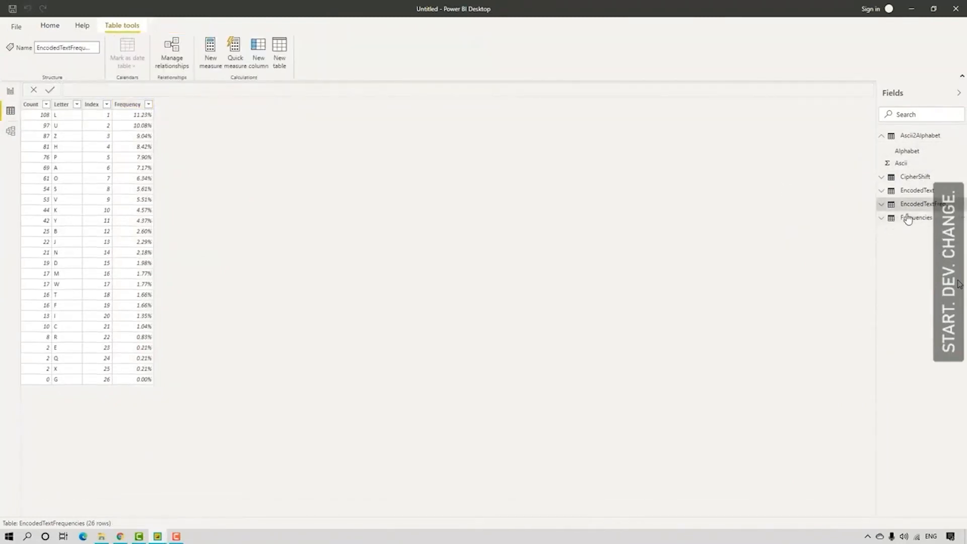
click(918, 192)
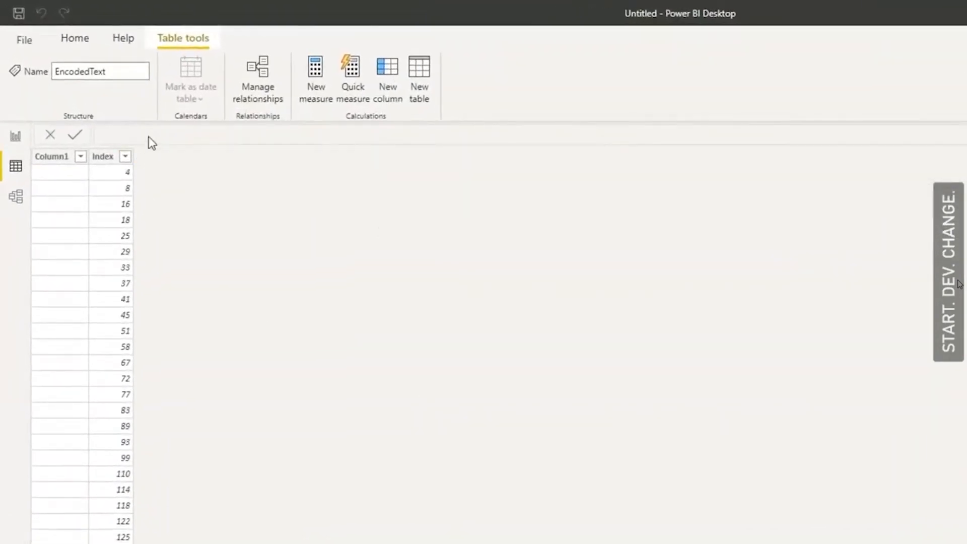
click(388, 75)
click(234, 137)
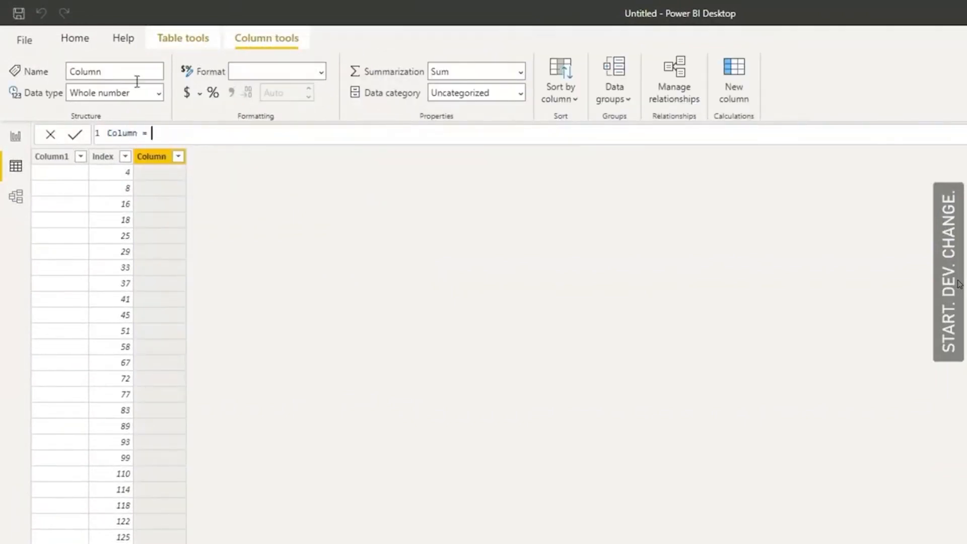
double_click(139, 133)
text(Ascii_1)
key(Return)
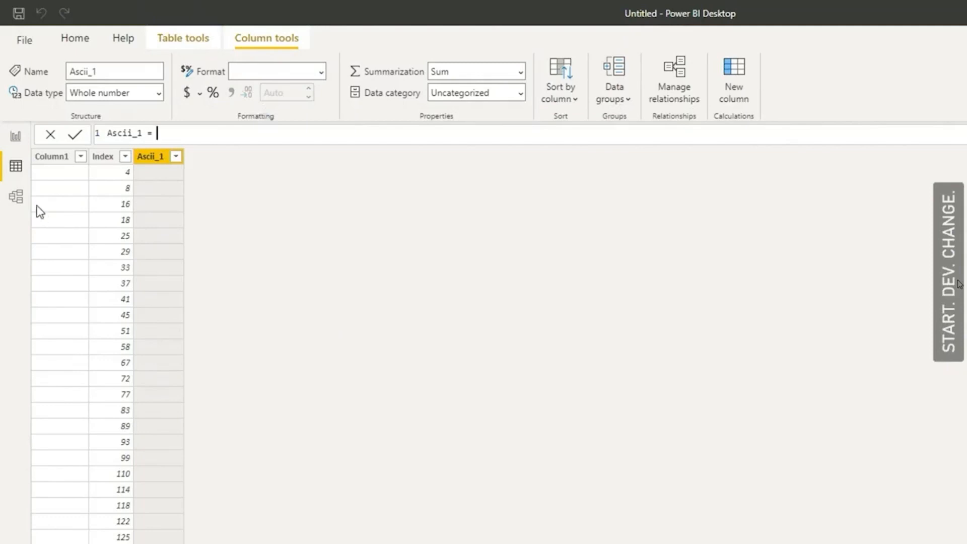
Define the Ascii_1 column as RELATED(Ascii2Alphabet[Ascii]).
text(related)
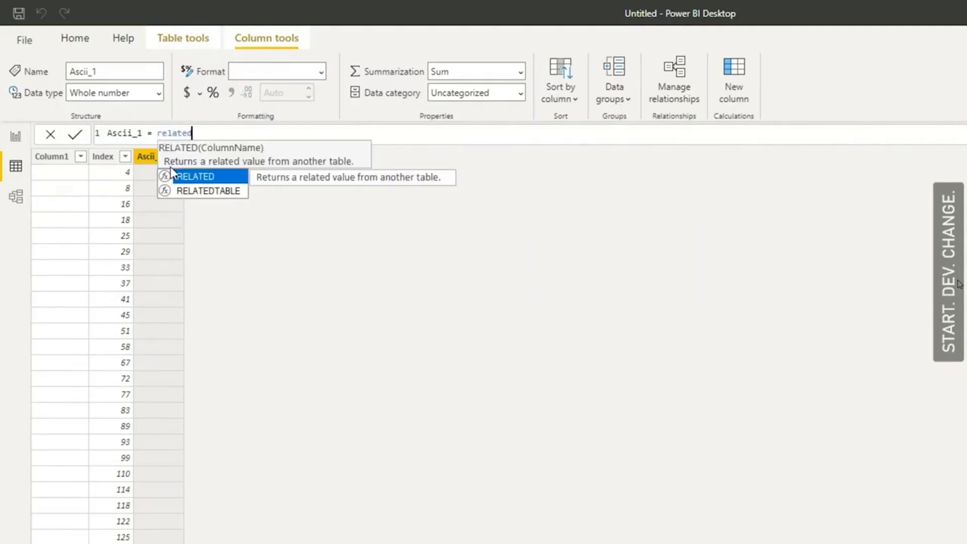
click(194, 180)
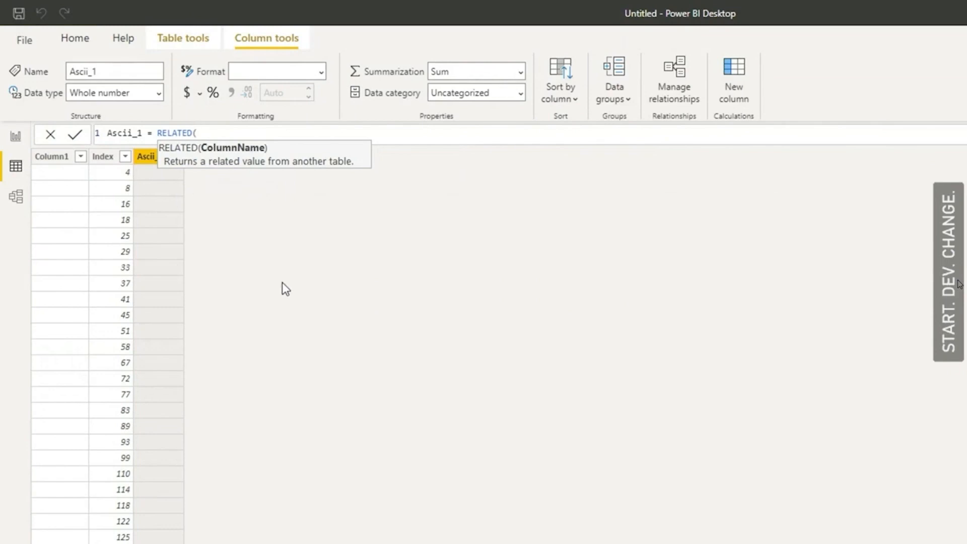
text(Ascii2Alphabet)
text([Ascii])
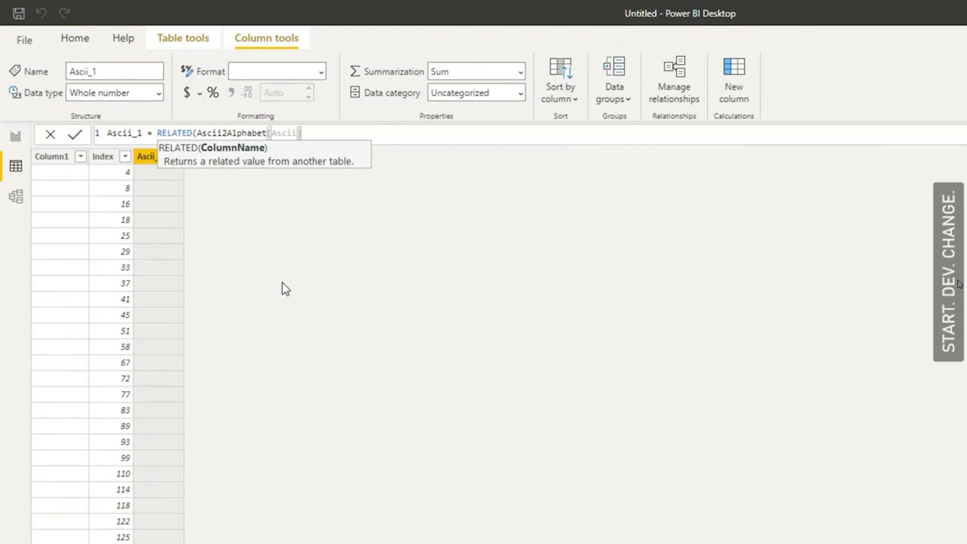
text())
key(Return)
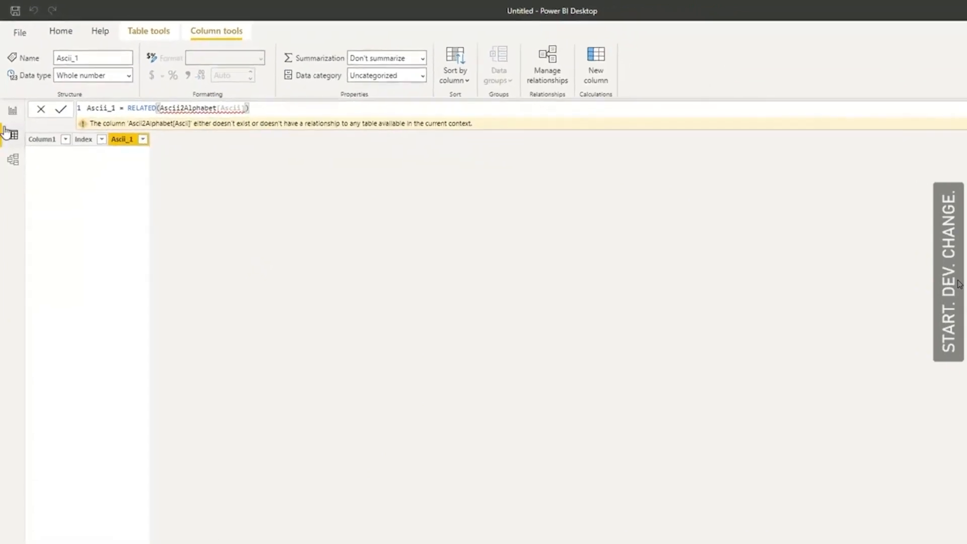
Relate Ascii2Alphabet's Alphabet field to EncodedText's Column1 in the model, and return to the EncodedText data to check Ascii_1.
click(15, 195)
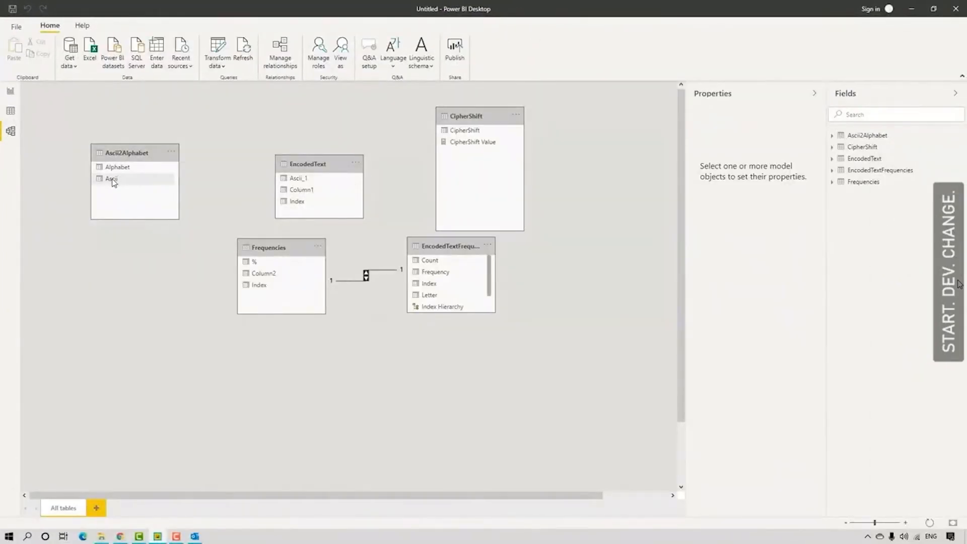
drag(113, 182, 323, 192)
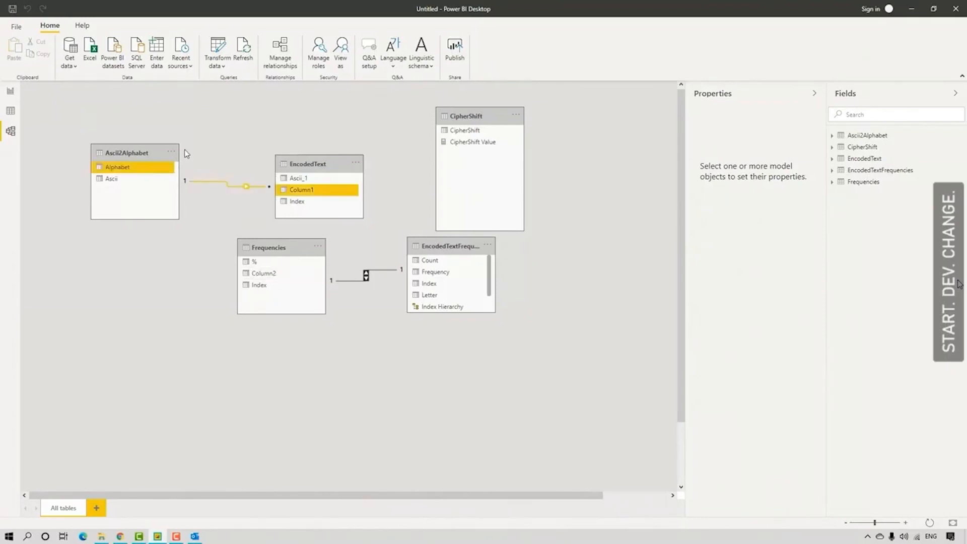
click(11, 112)
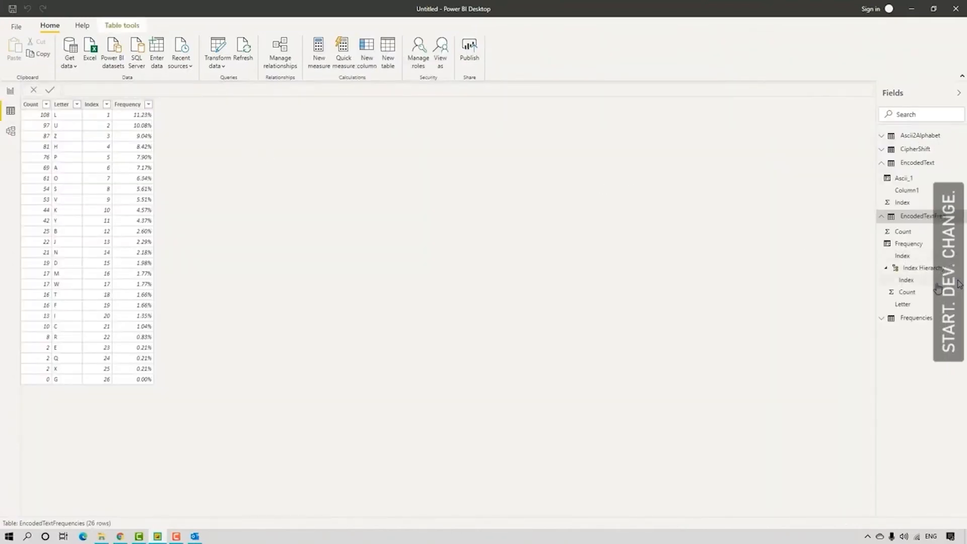
click(927, 164)
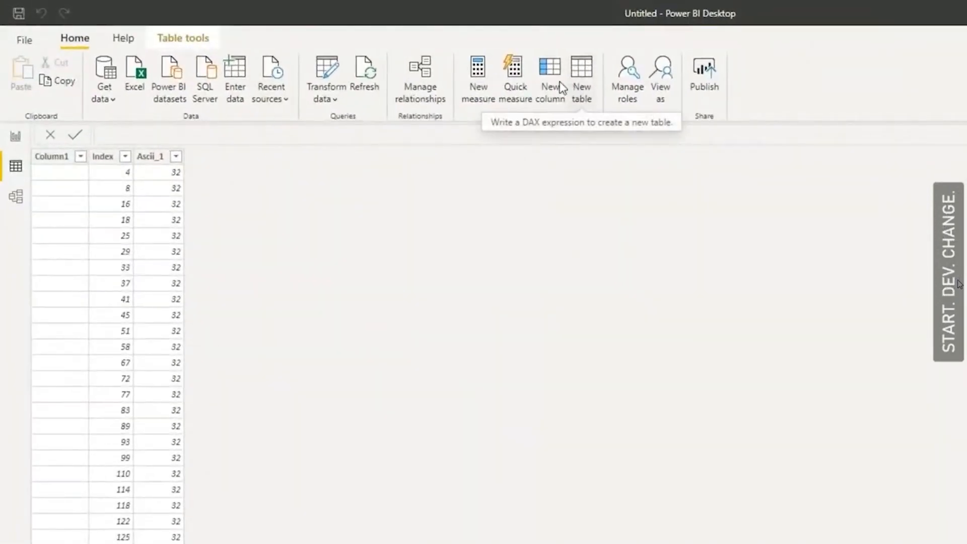
Add another calculated column to EncodedText, name it Ascii and continue its formula on a second line.
click(550, 83)
key(ctrl+a)
text(Ascii=)
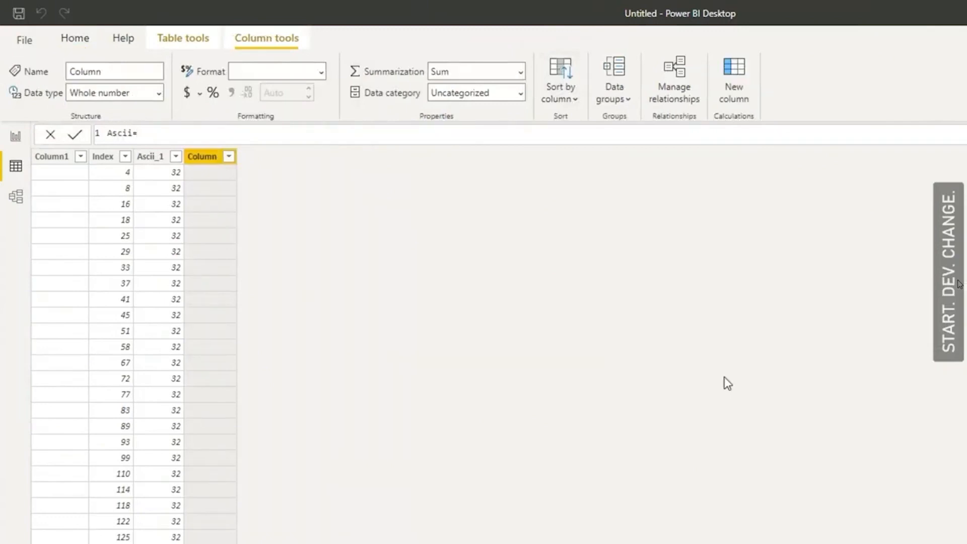
key(BackSpace)
text(=)
key(shift+Return)
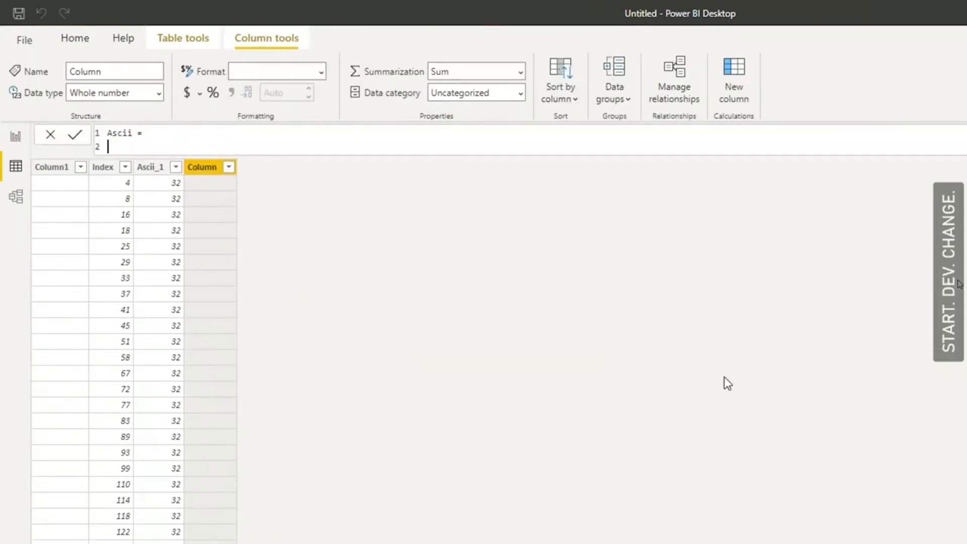
Define the Ascii column as IF(EncodedText[Ascii_1]=32,33,EncodedText[Ascii_1]).
text(if)
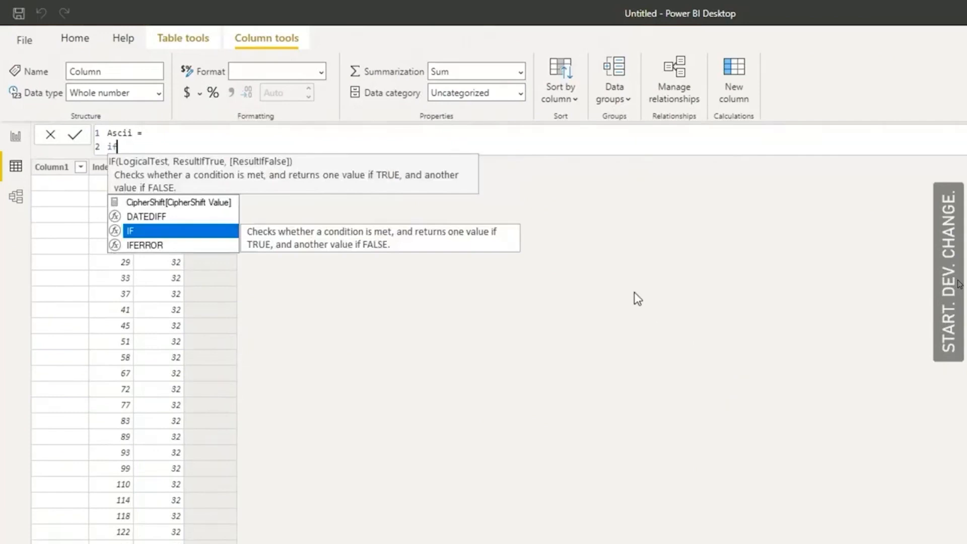
click(148, 233)
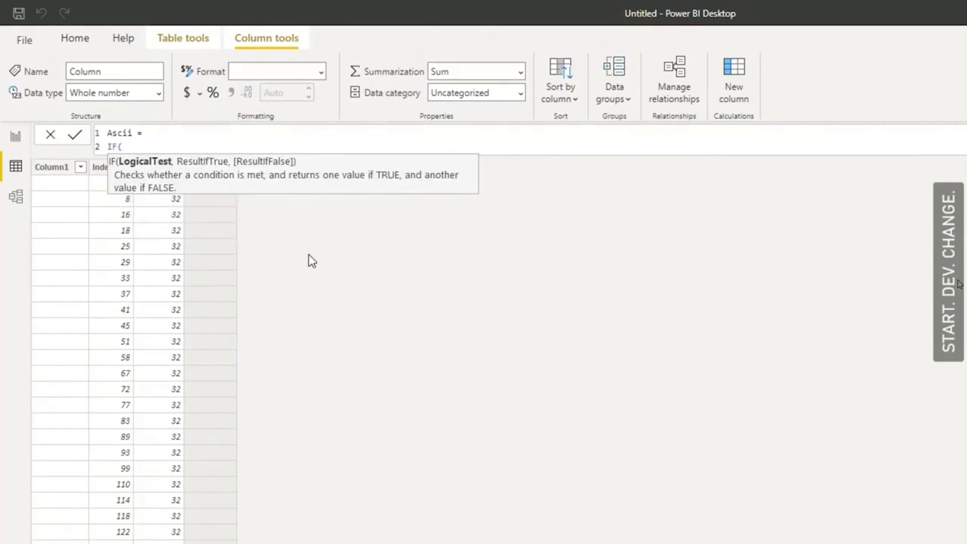
text(as)
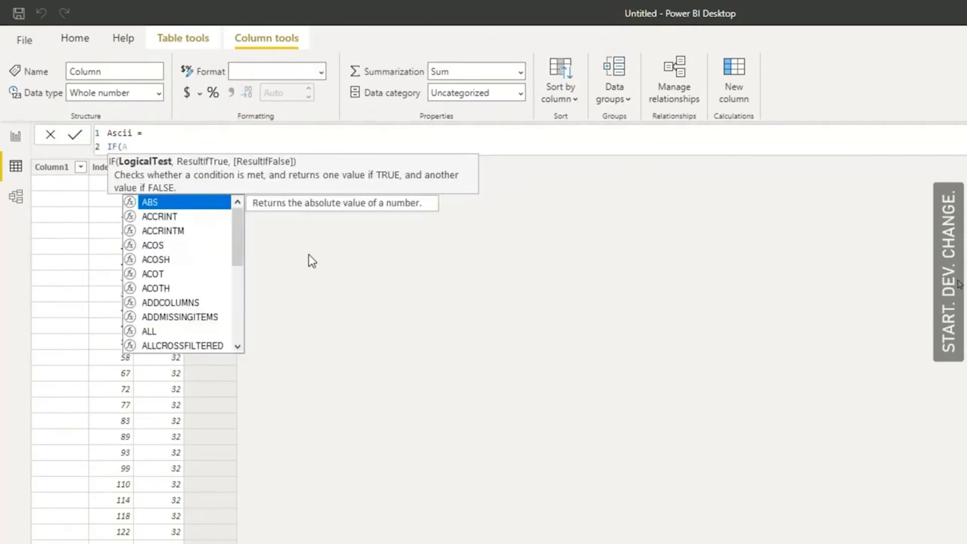
click(224, 230)
text(=32,33,)
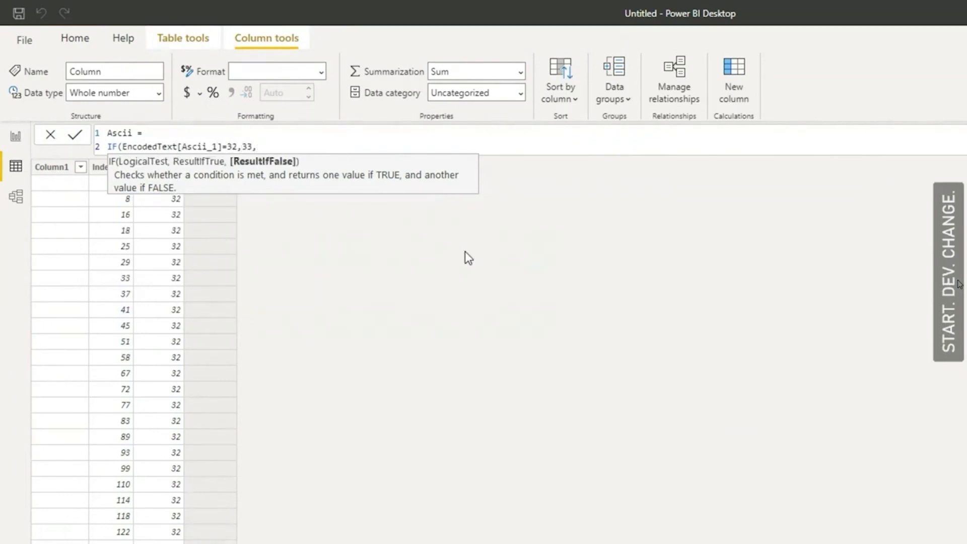
text(as)
click(361, 234)
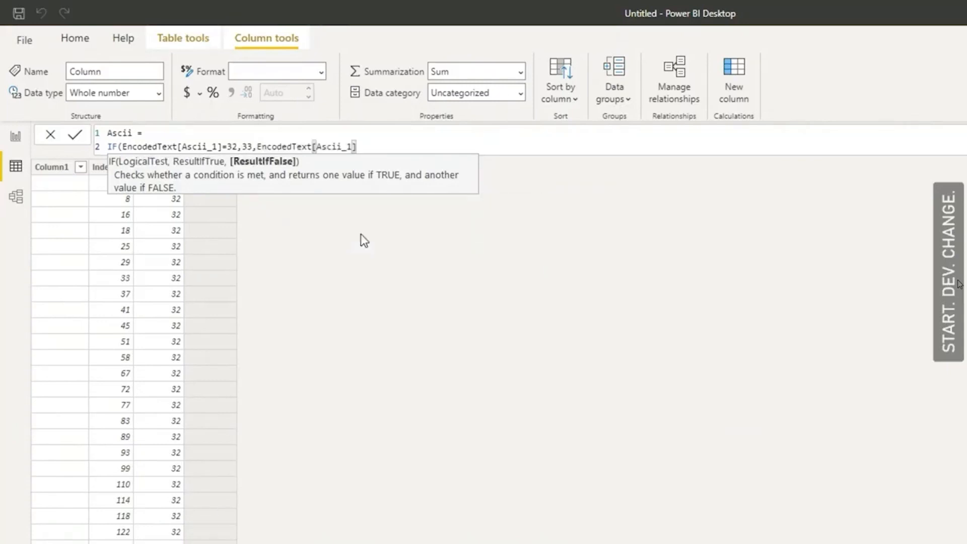
text())
key(Return)
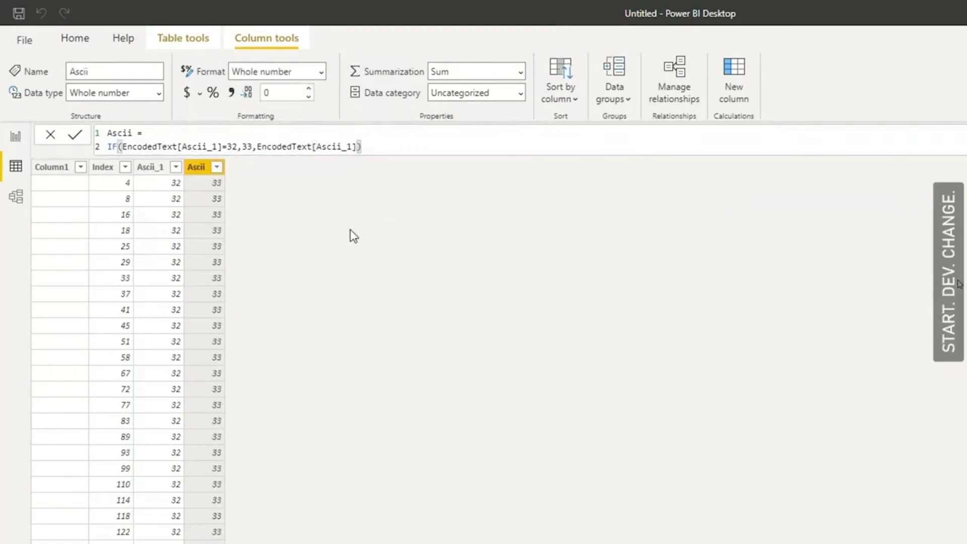
Return to the report view, create a new measure named Decrypt and continue its formula on a second line.
click(16, 136)
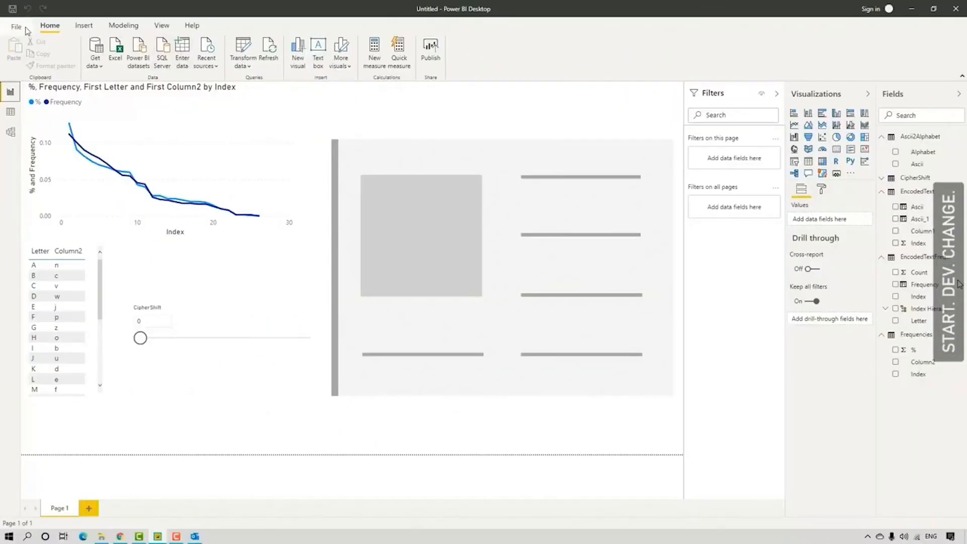
click(298, 51)
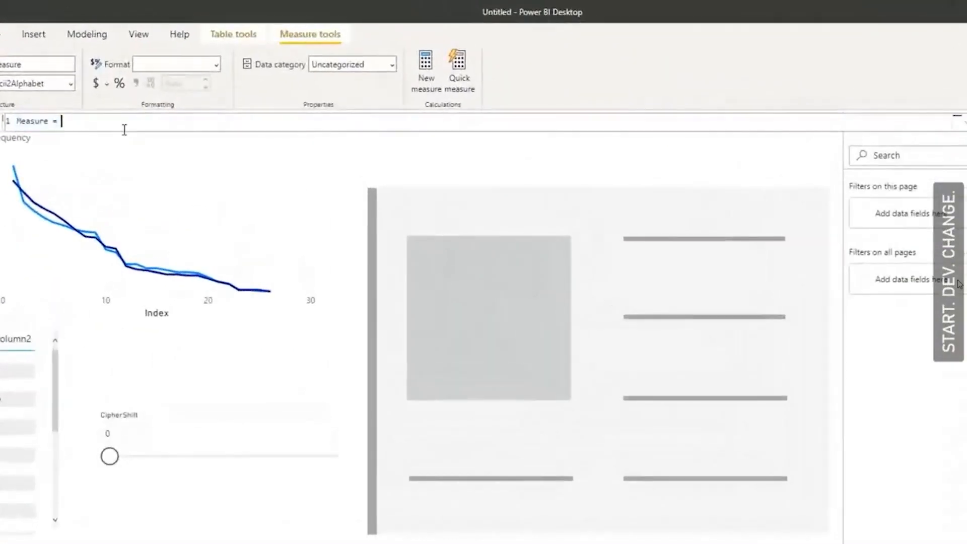
drag(38, 121, 16, 121)
text(Decrypt)
key(shift+Return)
Declare a variable Decode1 in Decrypt as ADDCOLUMNS over EncodedText with a new column "DecodeAscii" that begins with an IF.
text(var)
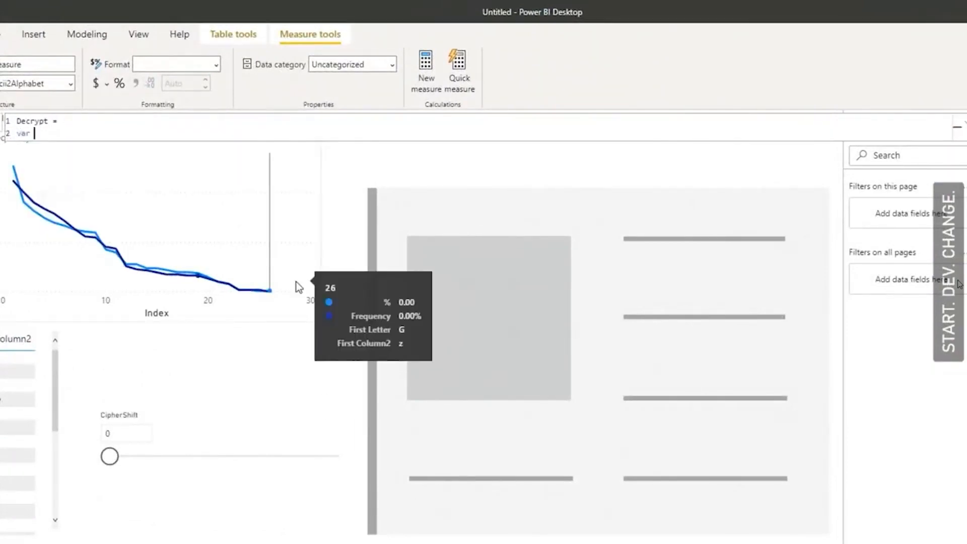
text( Decode1 = add)
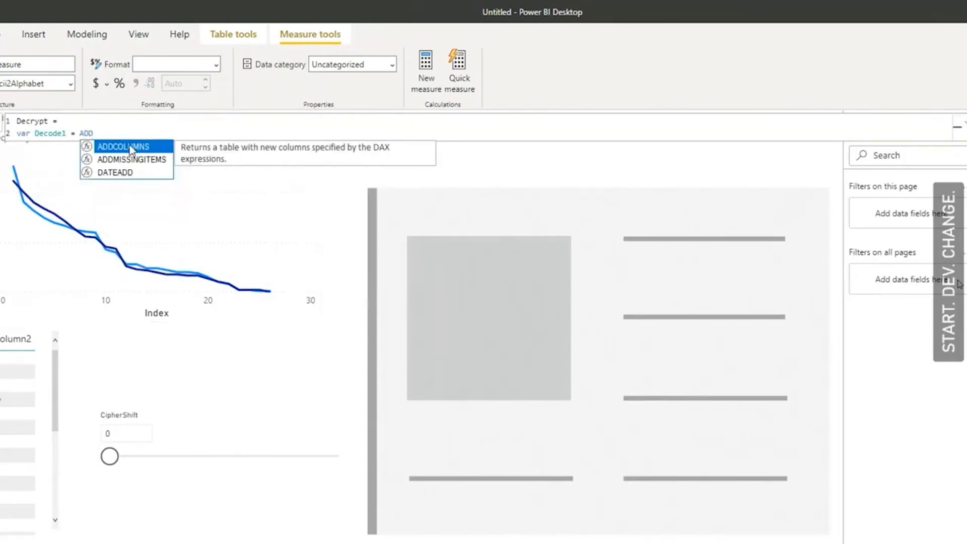
double_click(130, 149)
text(enc)
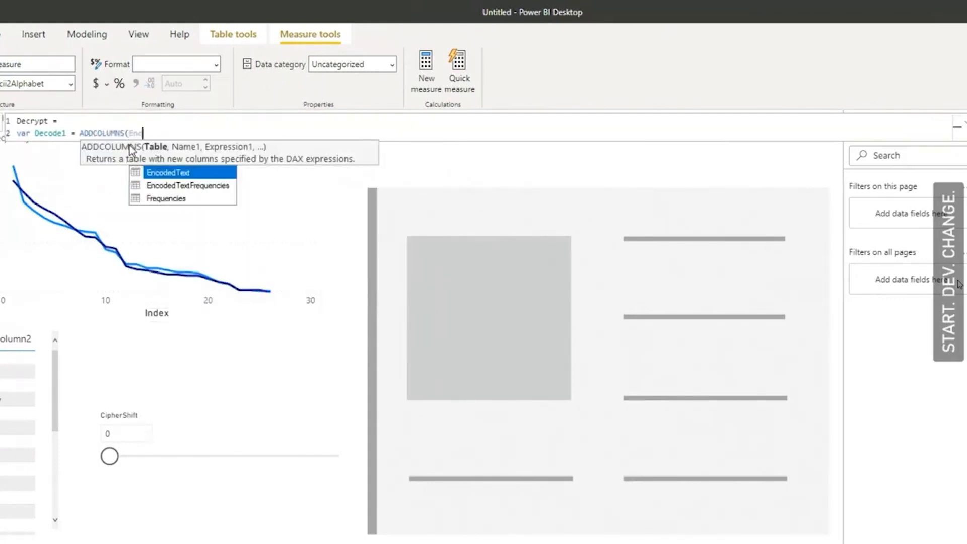
double_click(183, 172)
text(, "Decode)
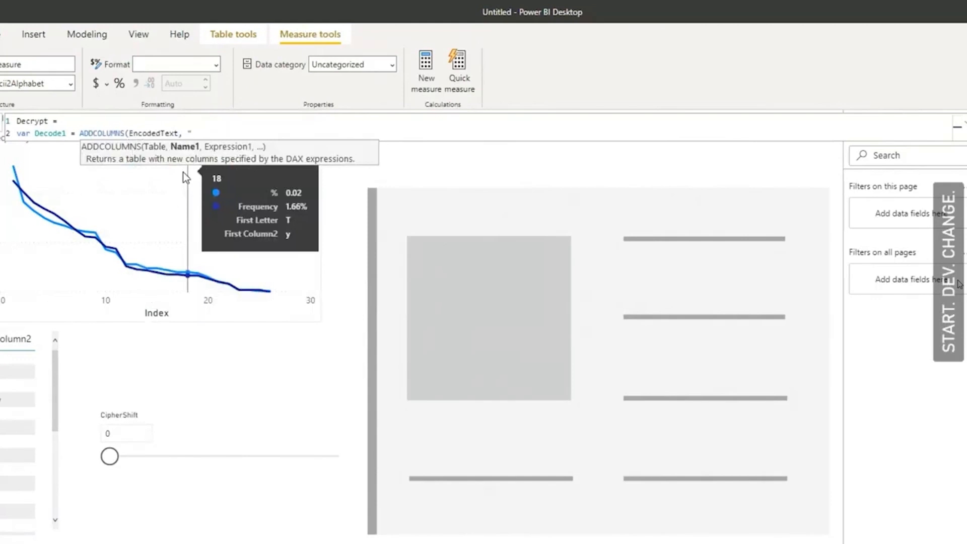
text(Ascii,)
key(BackSpace)
text(", if)
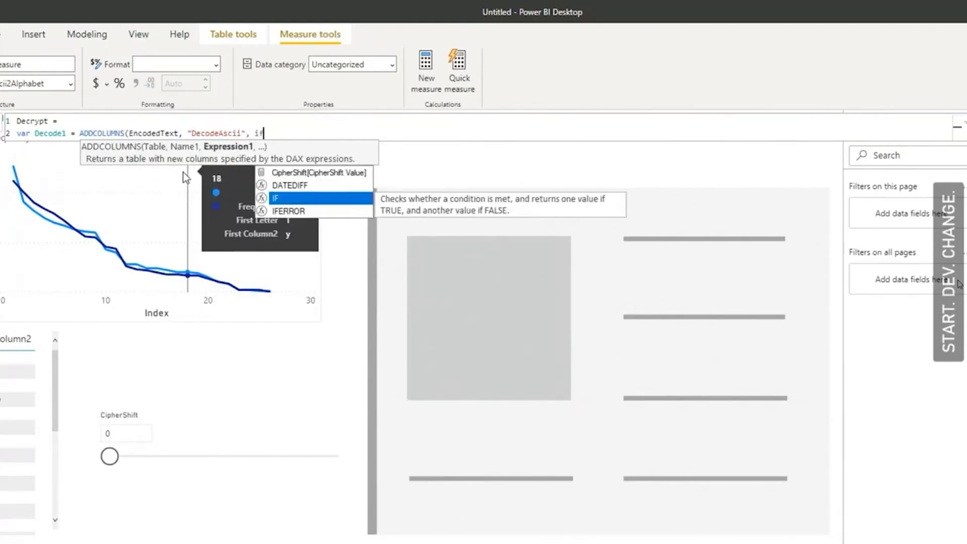
Make the DecodeAscii IF return EncodedText[Ascii] when EncodedText[Ascii]<65.
click(292, 198)
text(as)
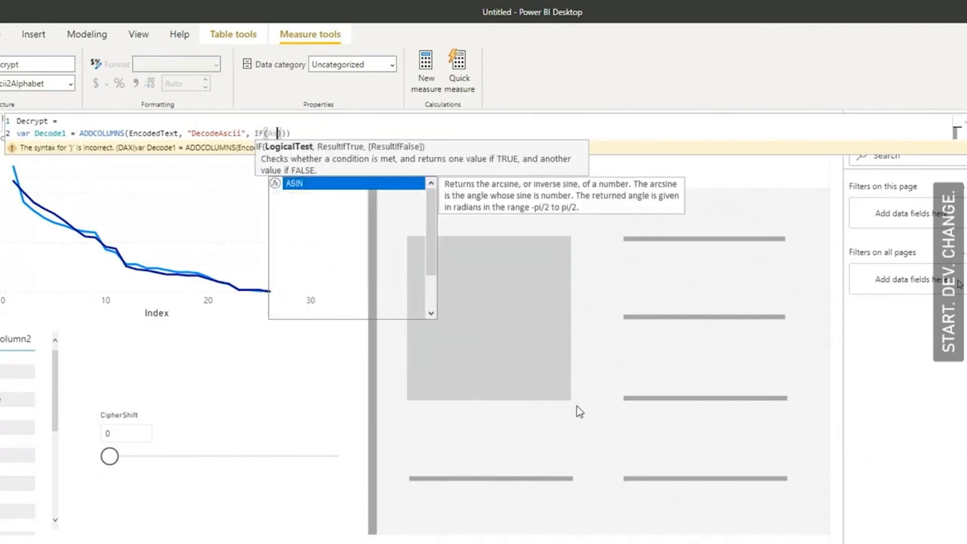
click(348, 210)
text(>)
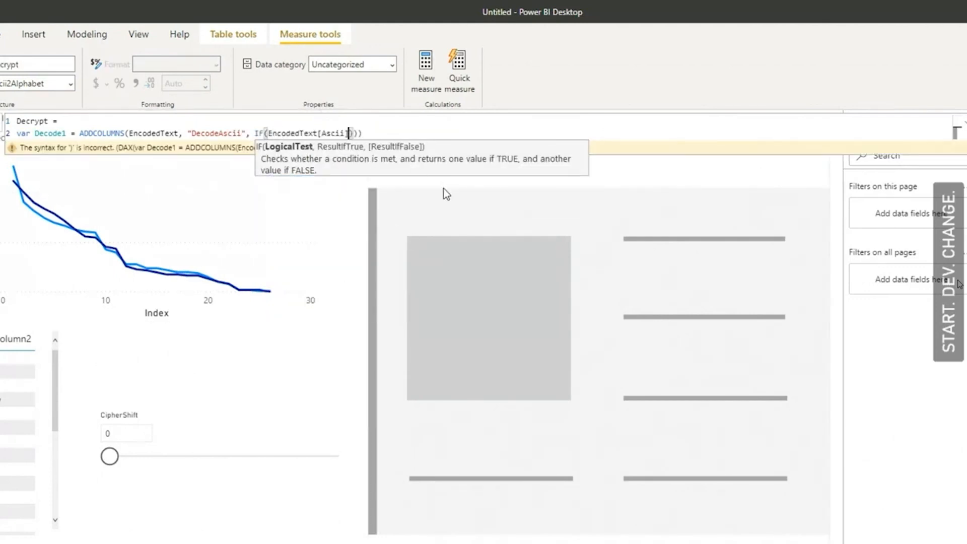
key(BackSpace)
text(<65,)
text( As)
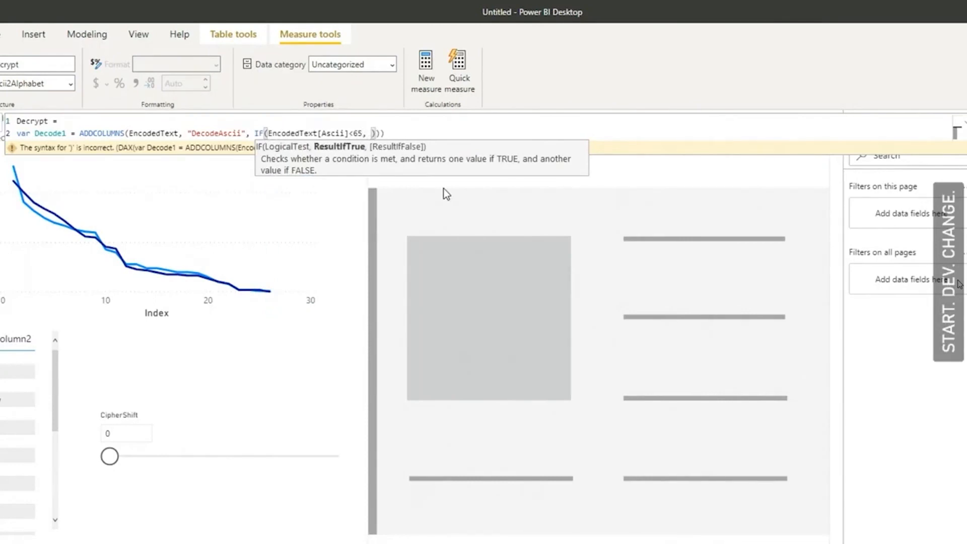
double_click(443, 209)
text(,)
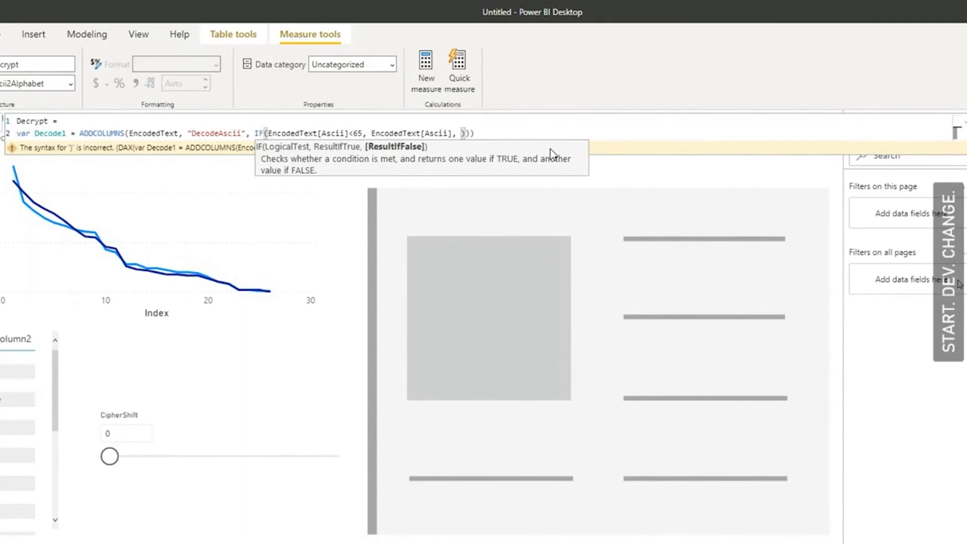
Nest a second IF as the false result, testing EncodedText[Ascii]+CipherShift[CipherShift Value]>90.
text( IF)
double_click(505, 209)
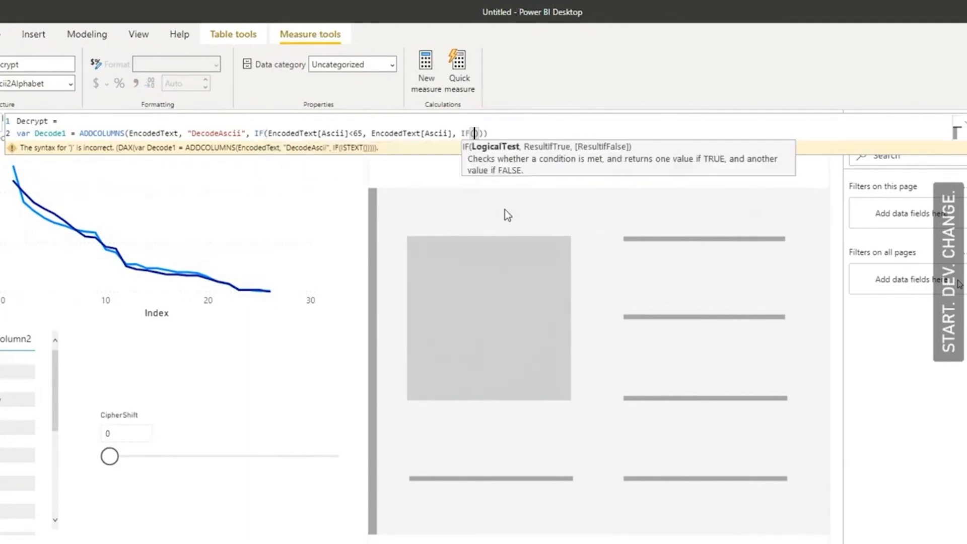
text(st)
key(BackSpace)
key(BackSpace)
text(As)
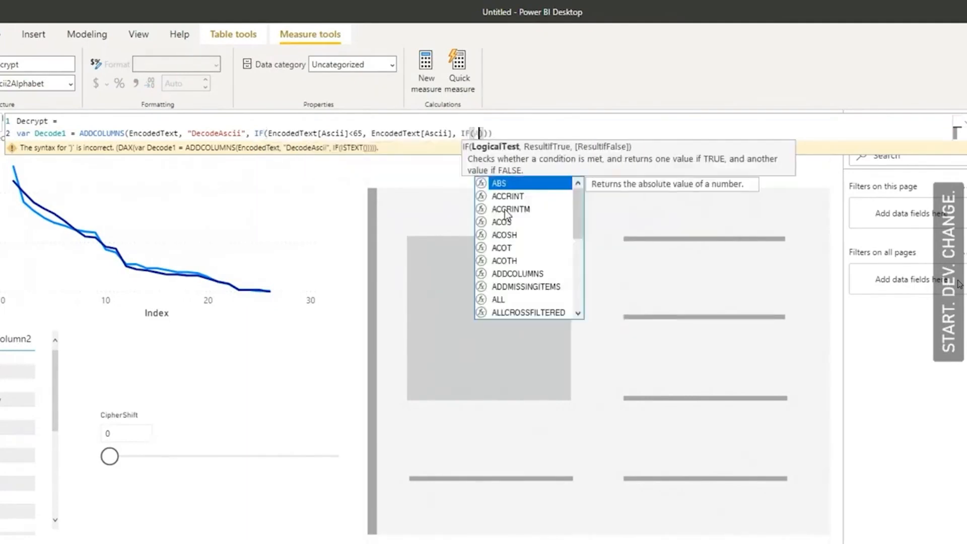
double_click(511, 209)
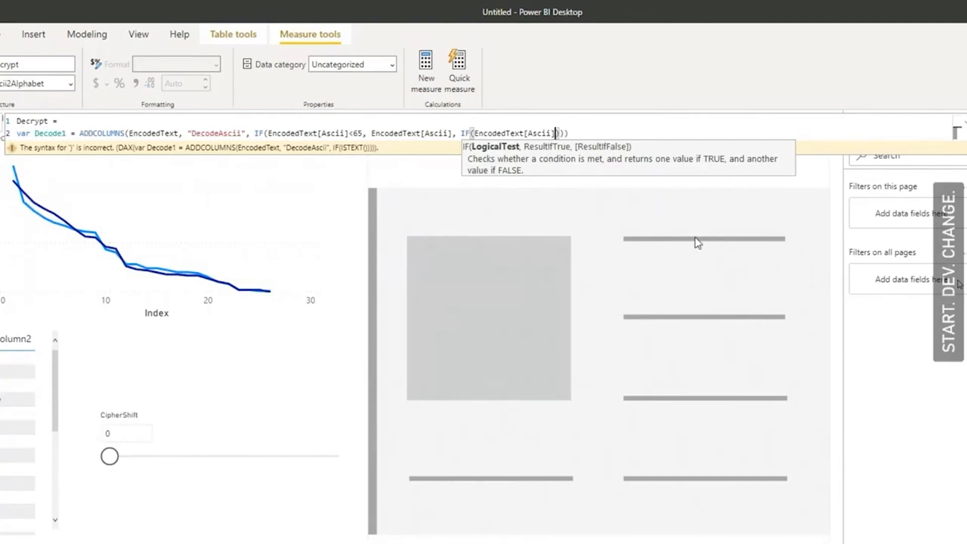
text(+Cip)
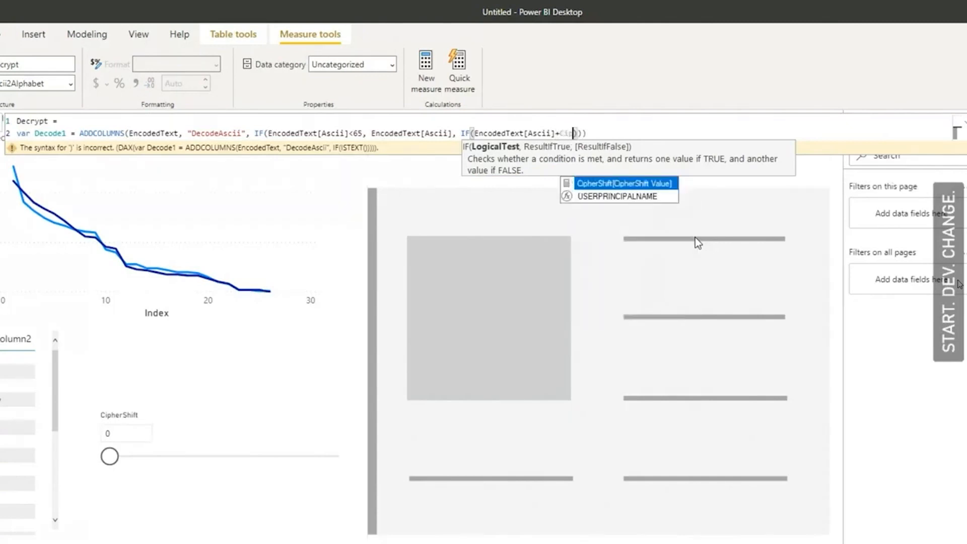
double_click(625, 184)
text(>90)
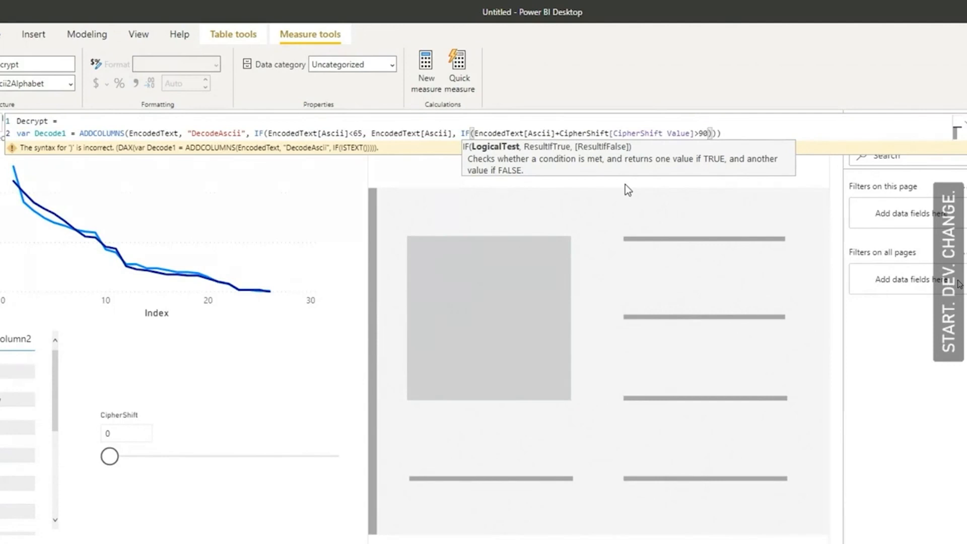
text(,)
Make the nested IF return EncodedText[Ascii]+CipherShift[CipherShift Value]-26 when true, and the same sum without -26 when false.
drag(474, 133, 695, 133)
key(ctrl+c)
click(718, 133)
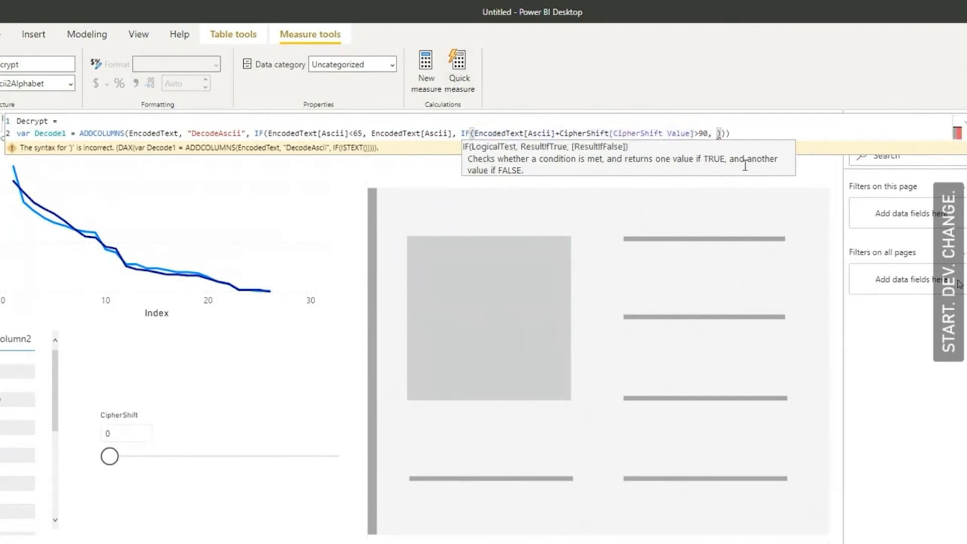
key(BackSpace)
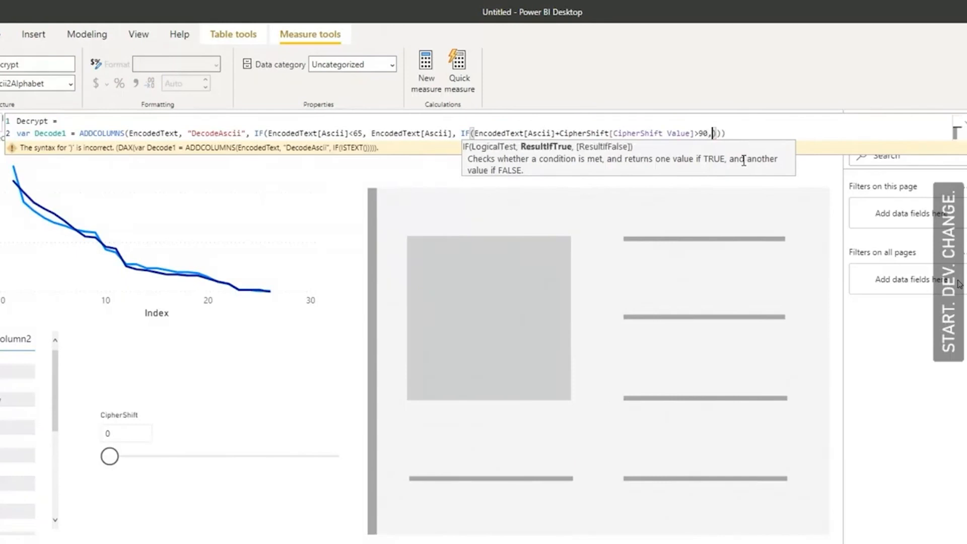
key(ctrl+v)
text(-26,)
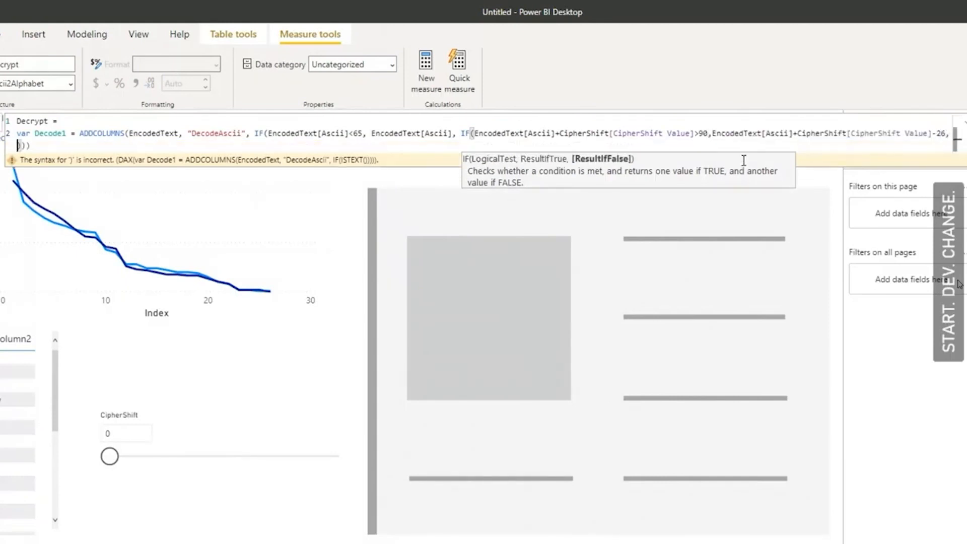
key(ctrl+v)
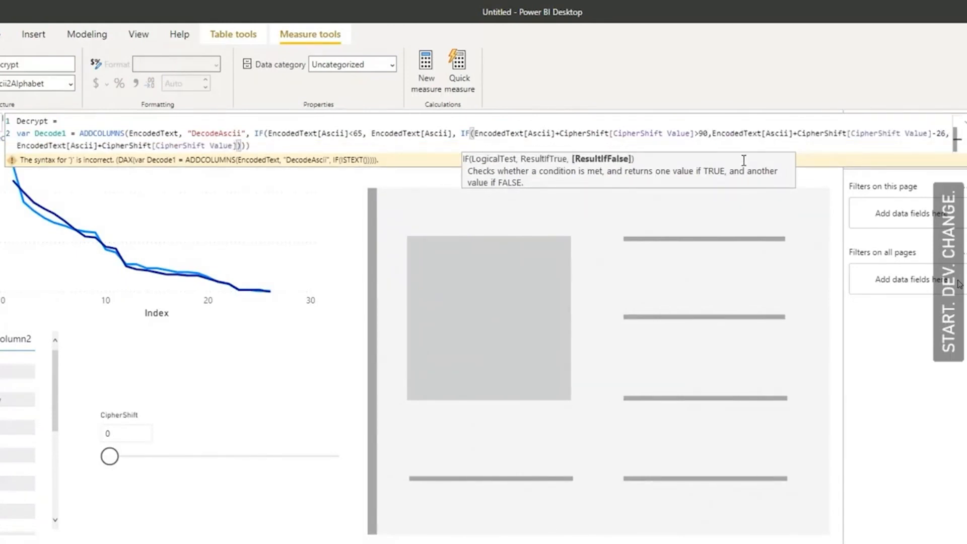
Declare a variable Decode2 on a new line as ADDCOLUMNS over Decode1 with a new column "DecodedLetter".
click(279, 146)
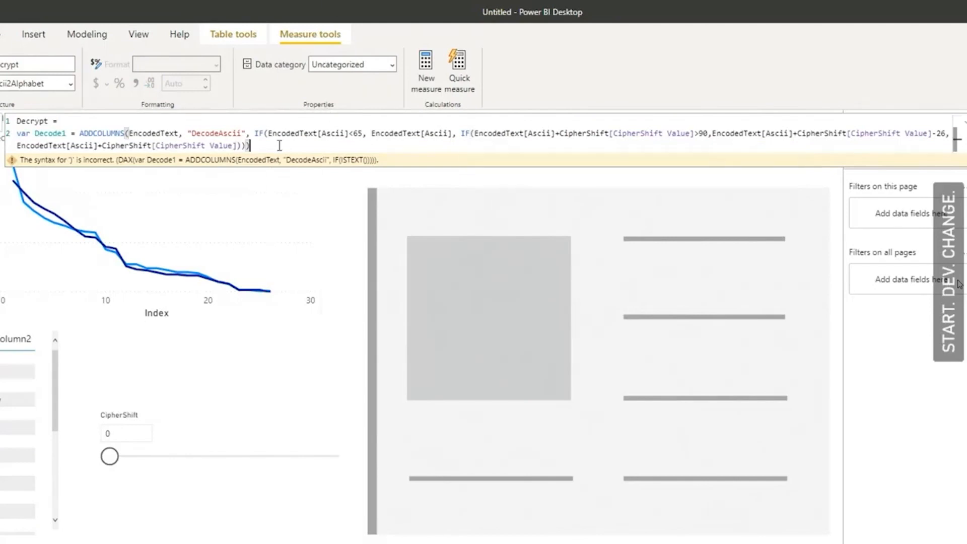
key(shift+Return)
text(var Decode2 =)
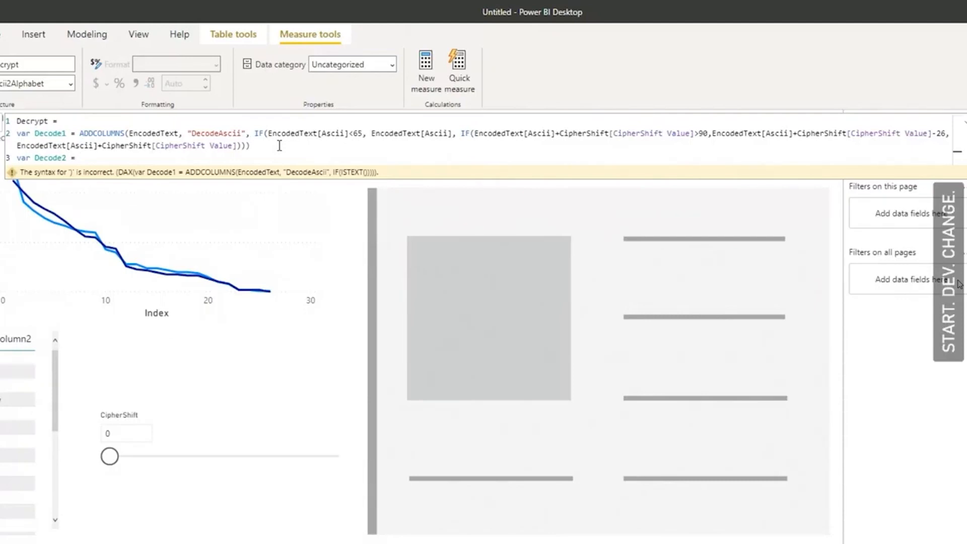
text(AD)
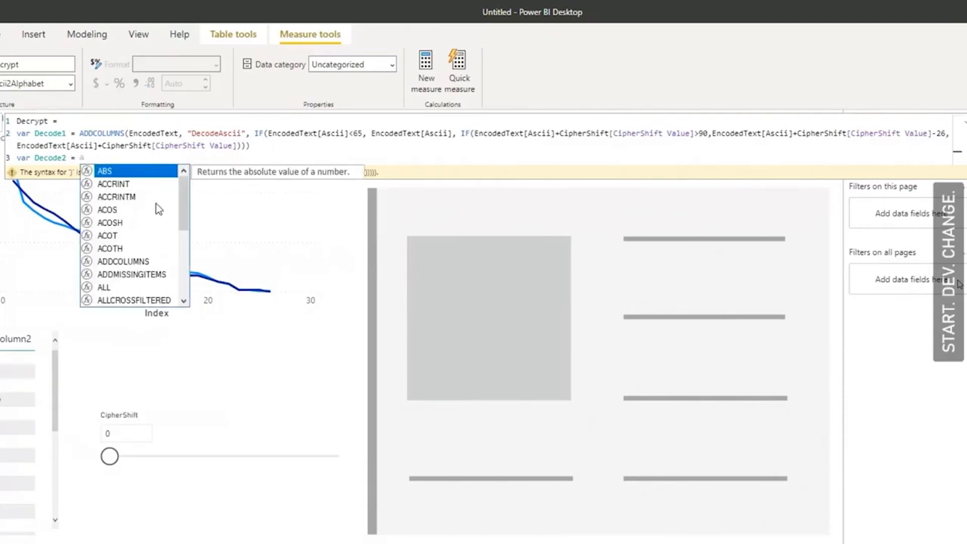
click(152, 174)
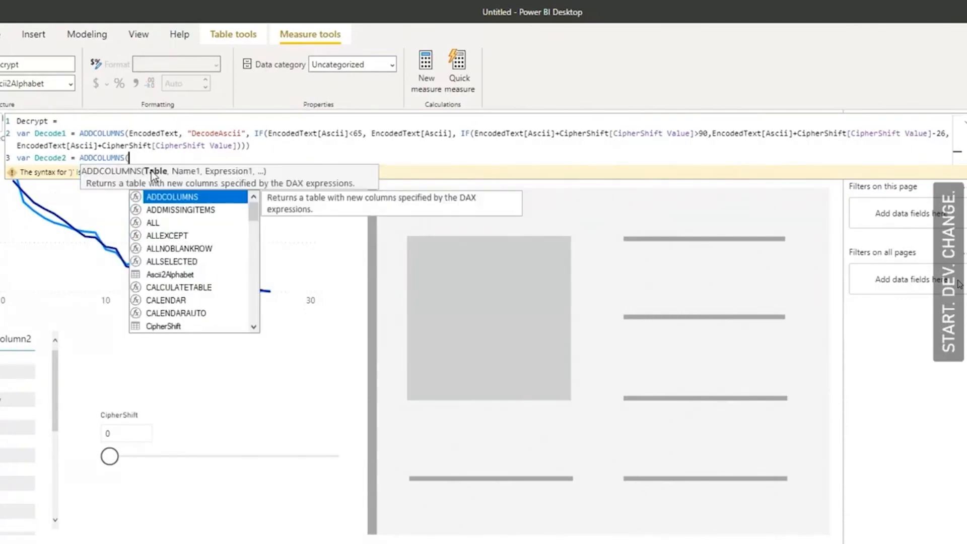
text(Decode1,"DecodedL)
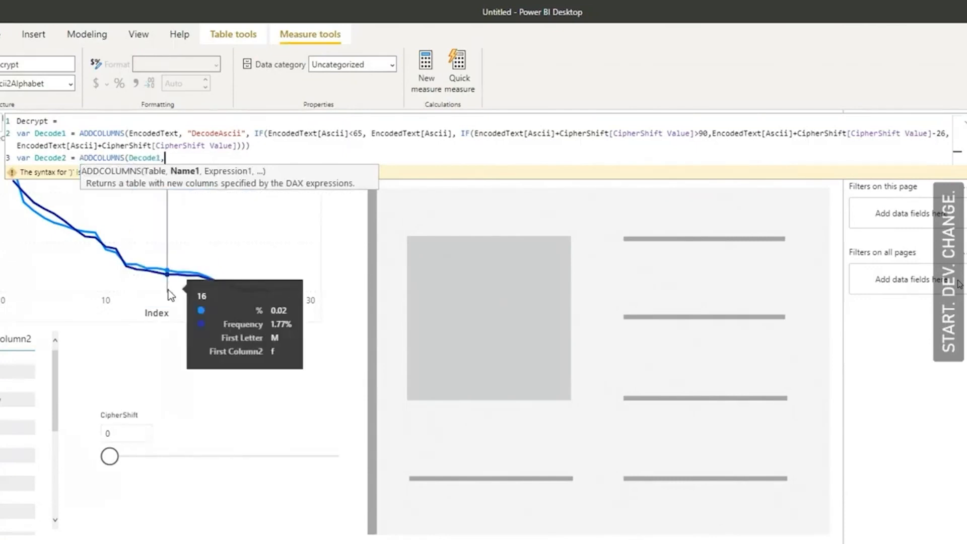
text(etter", )
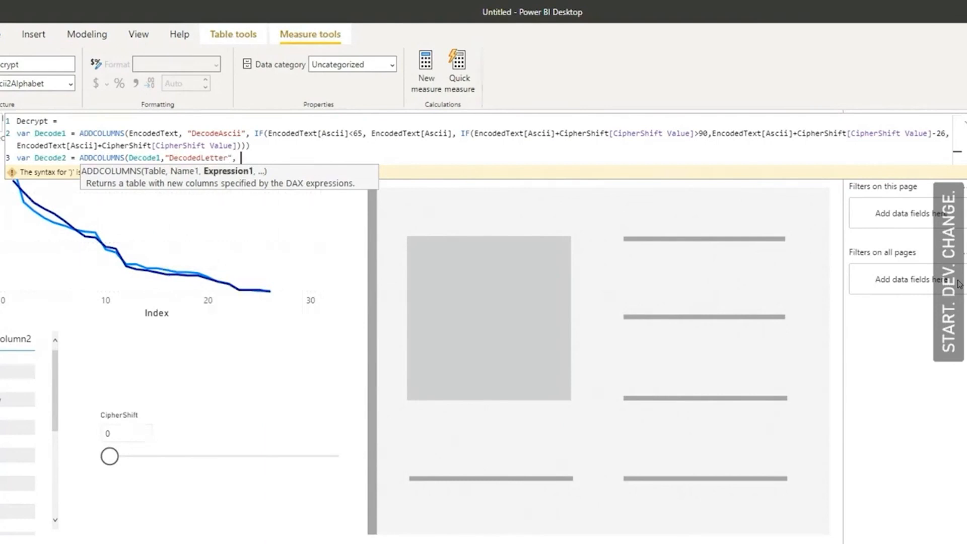
Define DecodedLetter with LOOKUPVALUE, returning Ascii2Alphabet[Alphabet] where Ascii2Alphabet[Ascii] matches [DecodeAscii].
text(LOO)
click(303, 210)
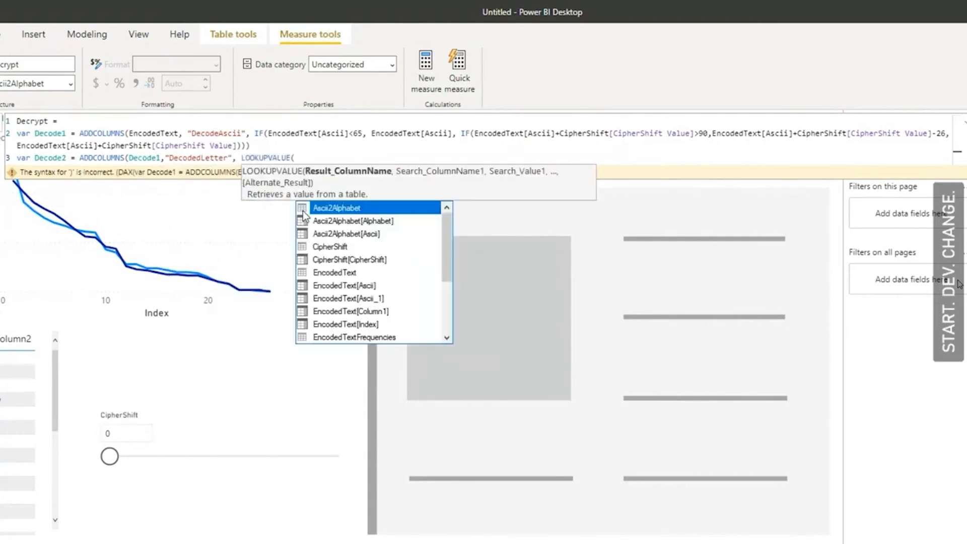
click(357, 221)
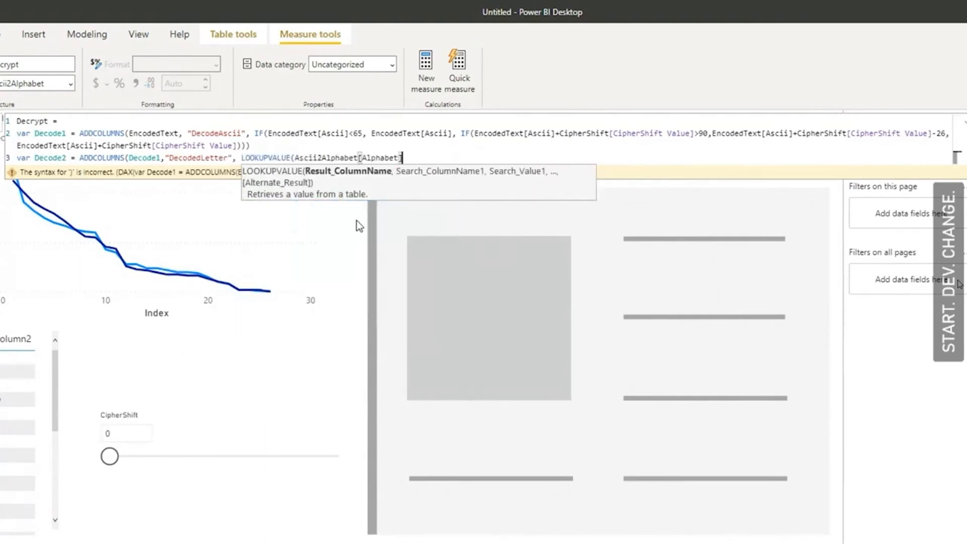
text(,)
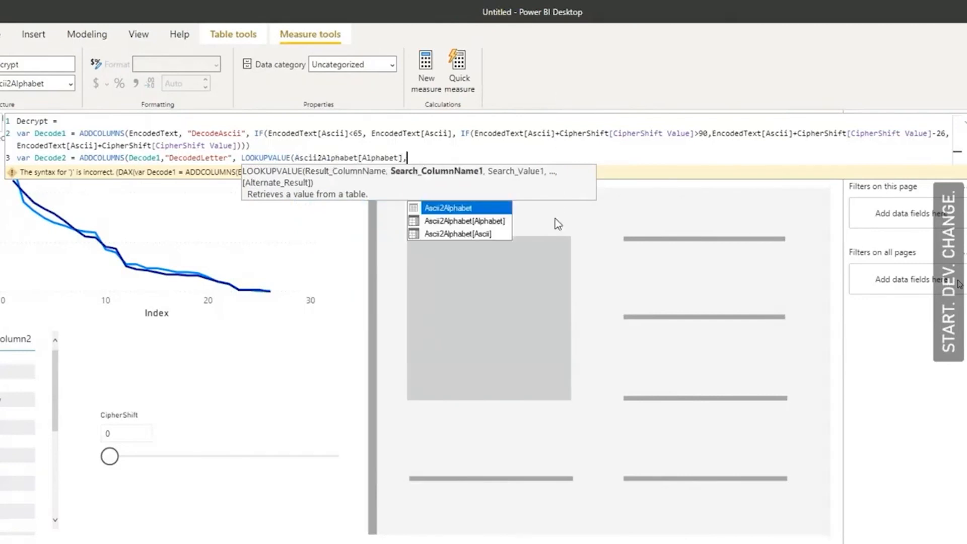
click(478, 232)
text(,[)
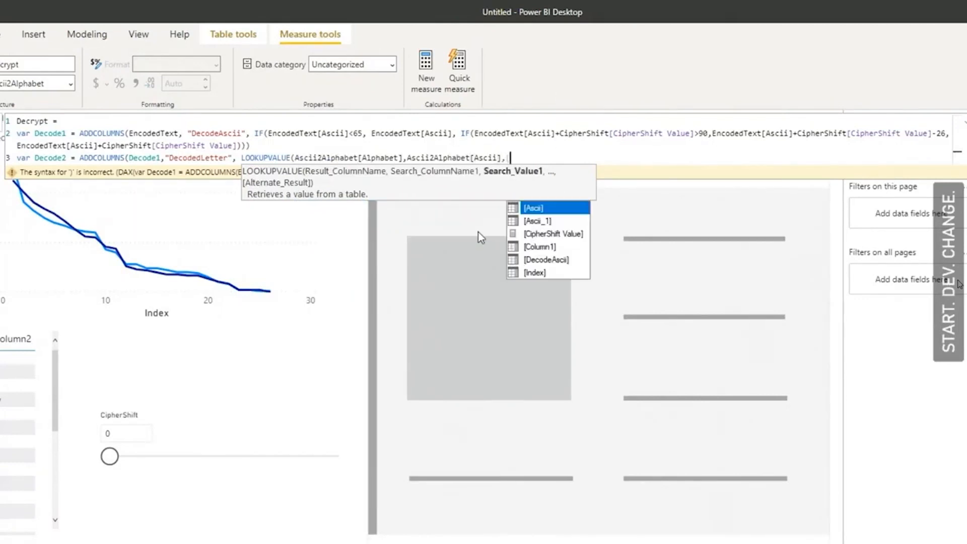
click(570, 261)
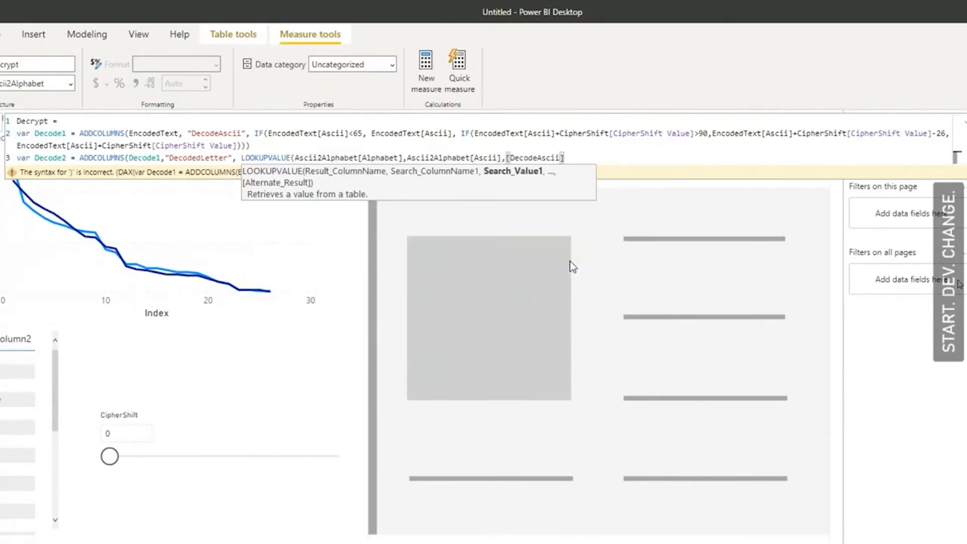
Give the LOOKUPVALUE an alternate result of "#" and close the Decode2 expression.
text(,'#')
key(BackSpace)
key(BackSpace)
key(BackSpace)
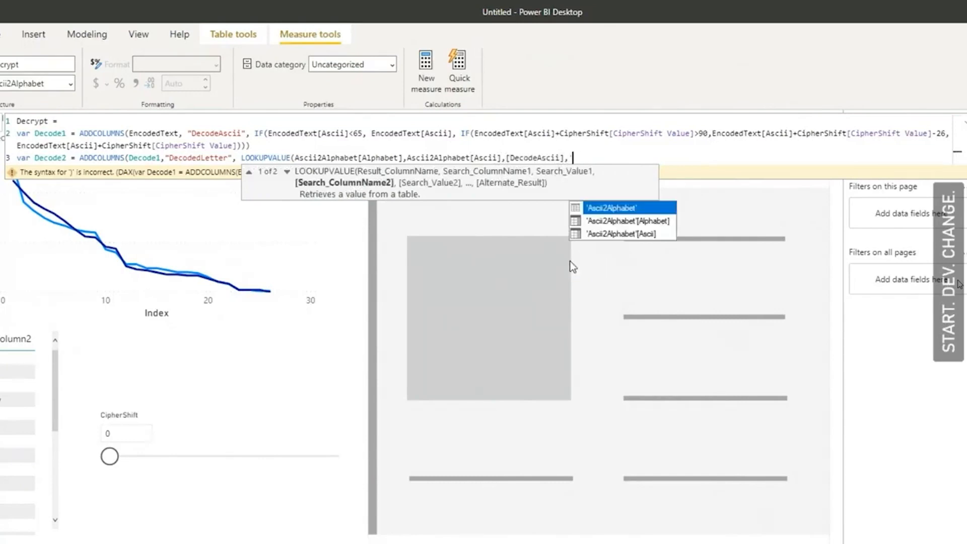
text("#")
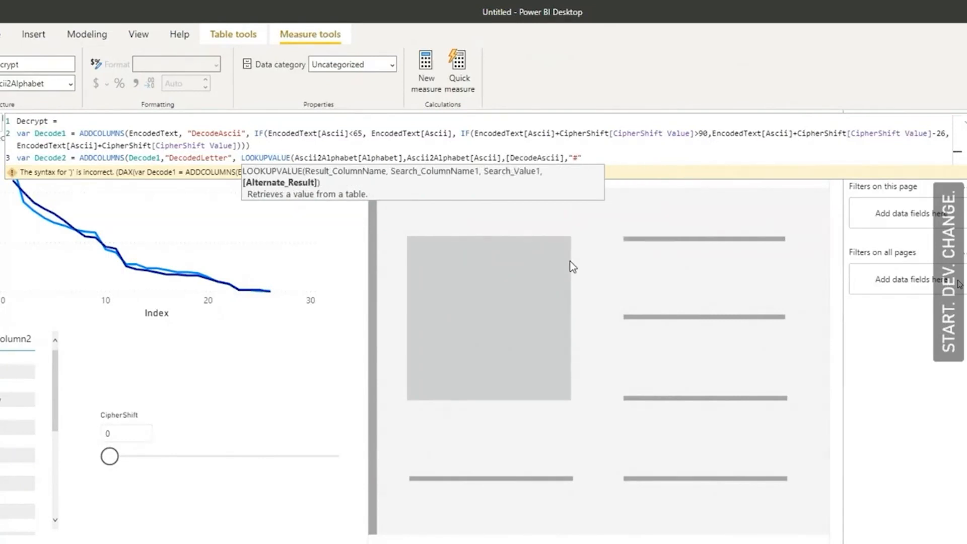
text()))
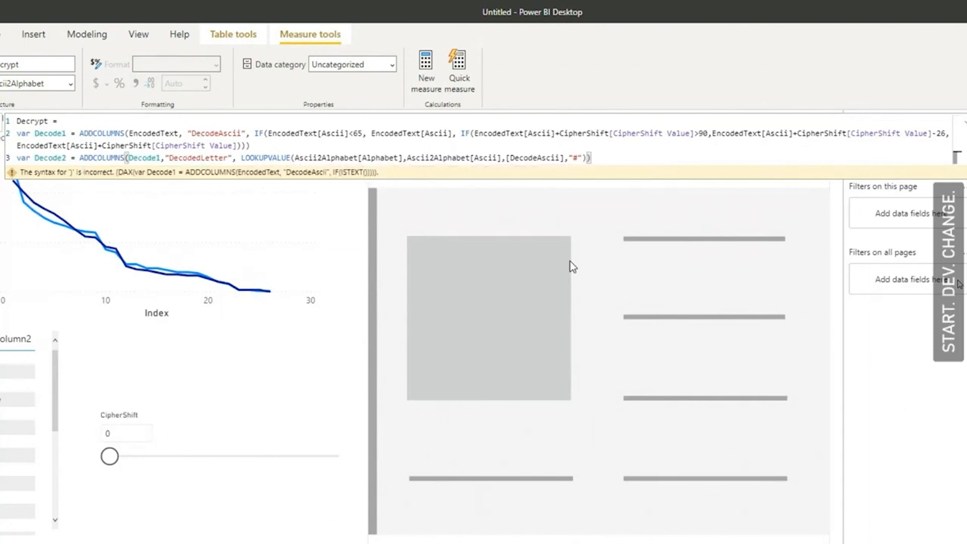
Declare a variable DecodeText on a new line as CONCATENATEX over Decode2 of [DecodedLetter], with no delimiter, ordered by EncodedText[Index].
key(shift+Return)
text(var DecodeText = CONCATENATEX()
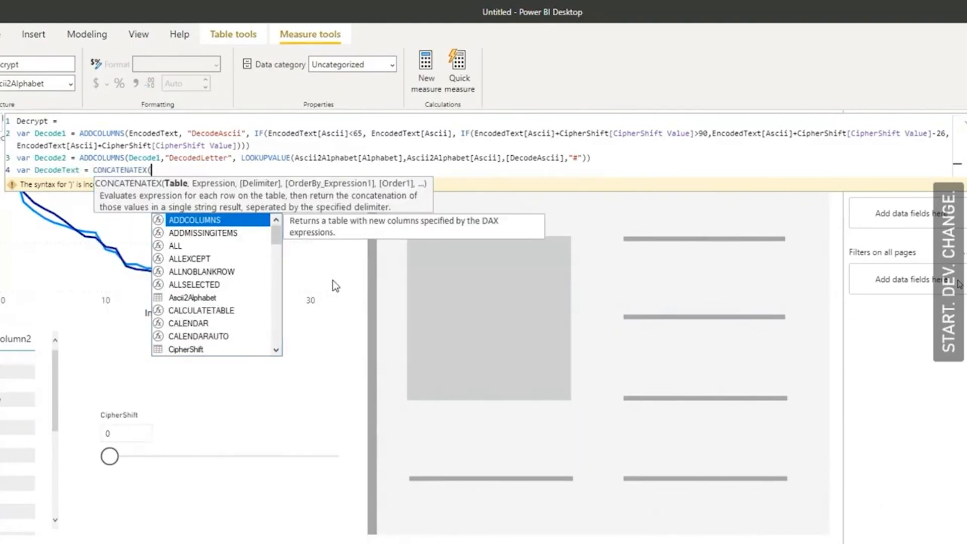
text(Decode2)
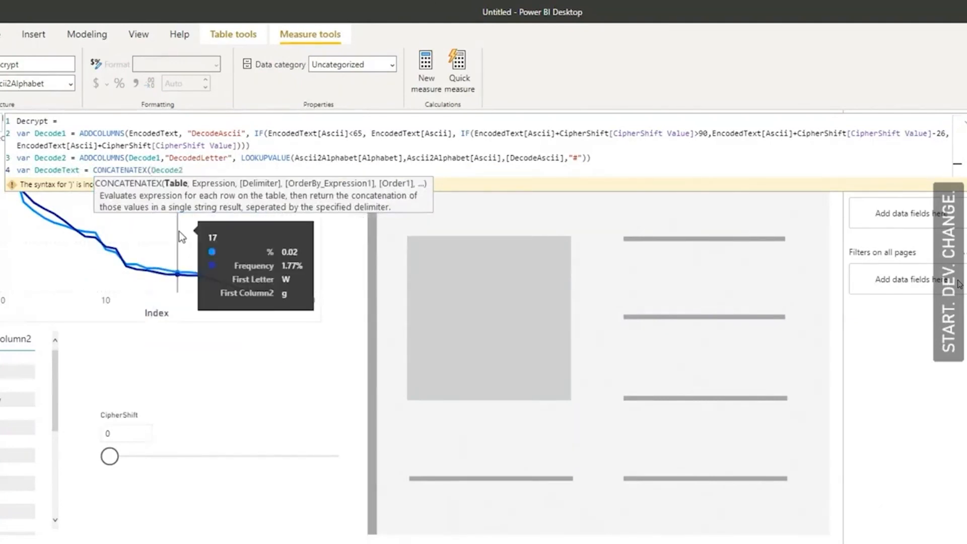
text(,[DecodedLetter])
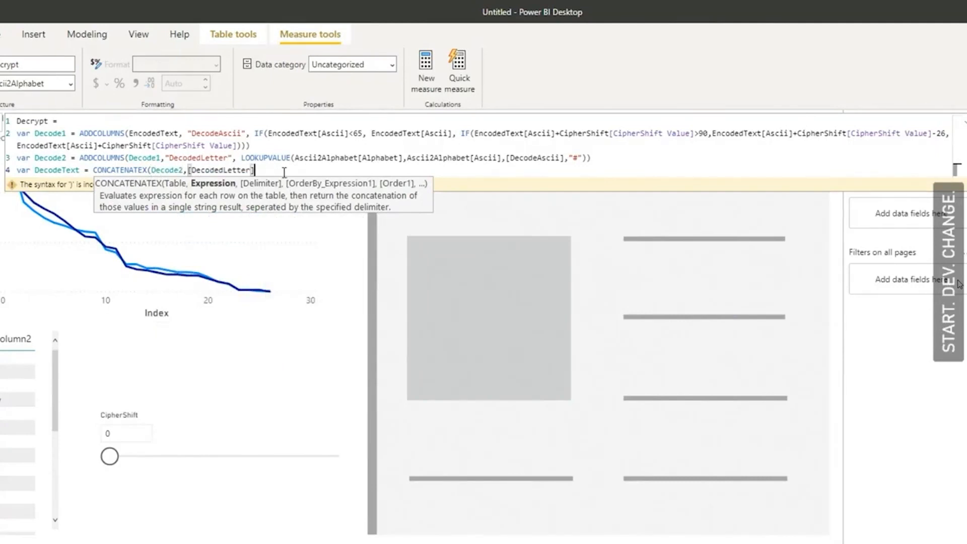
text(,,En)
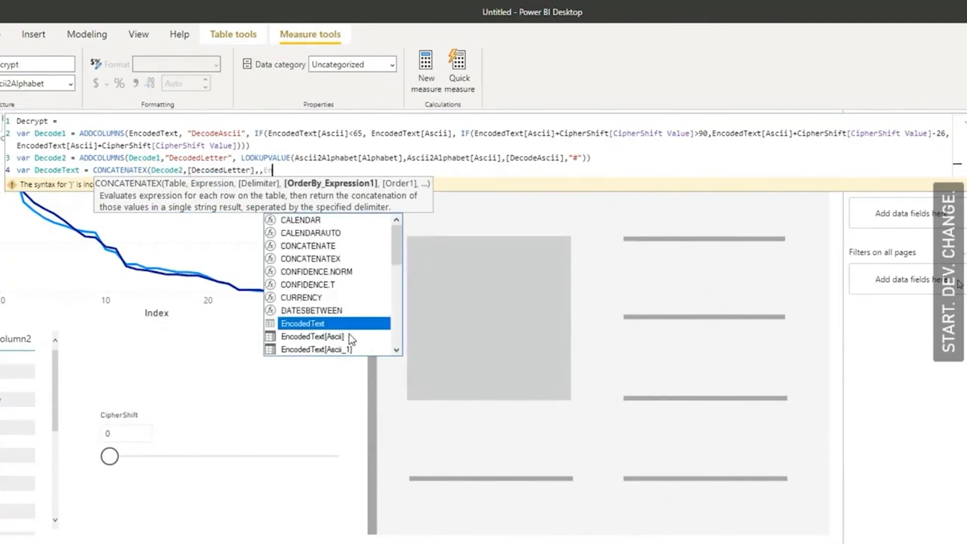
text(cod)
click(334, 276)
text())
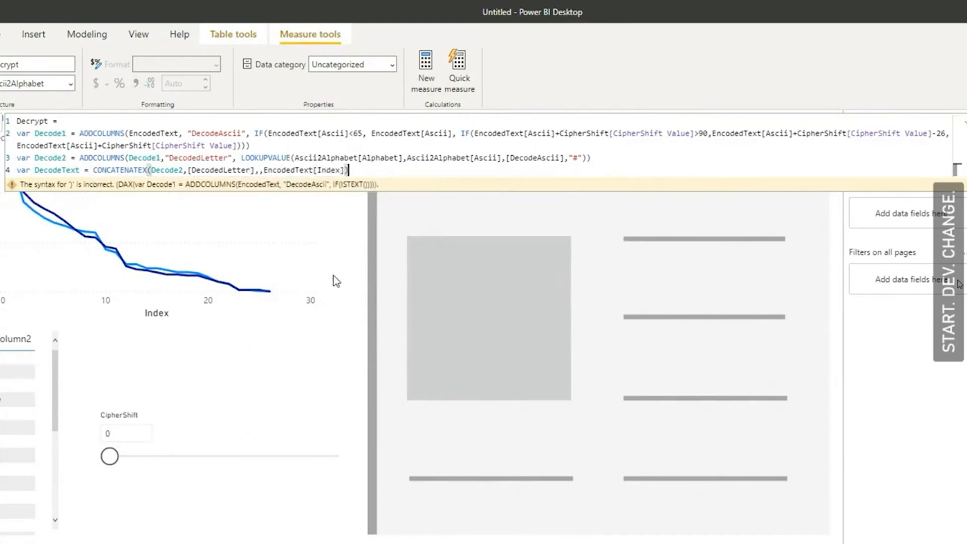
Declare a variable result on a new line that substitutes "_" with " " in DecodeText.
key(shift+Return)
text(var r)
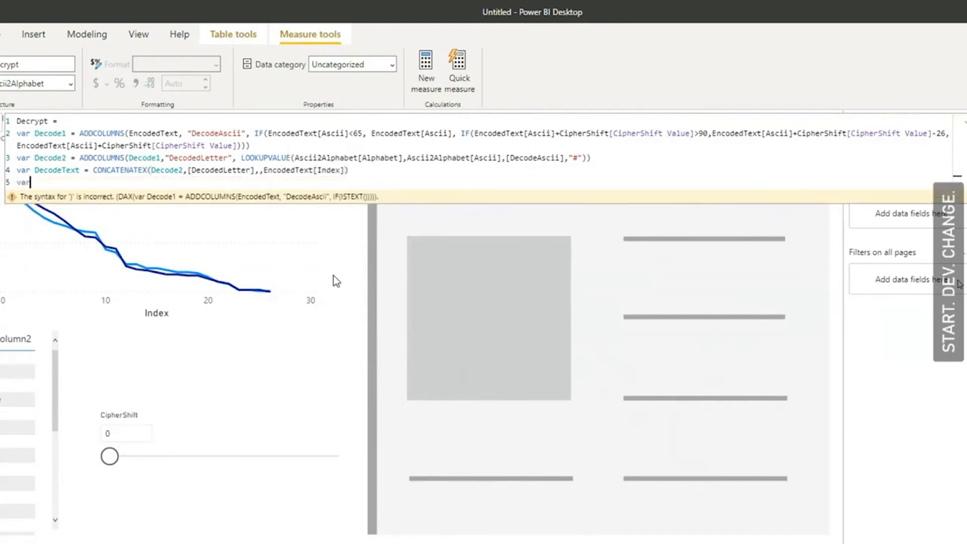
text(esult = SUBSTITUTE(De)
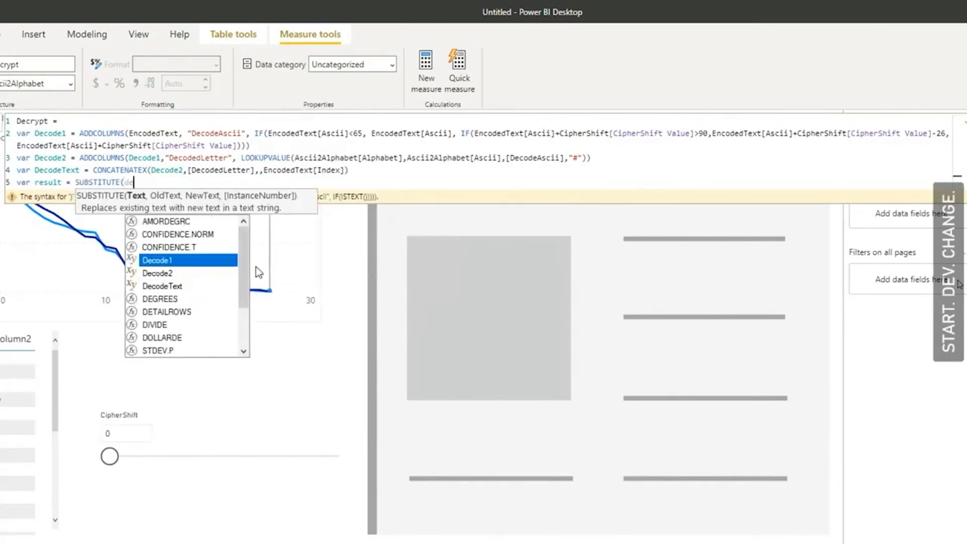
click(186, 287)
text(, "_")
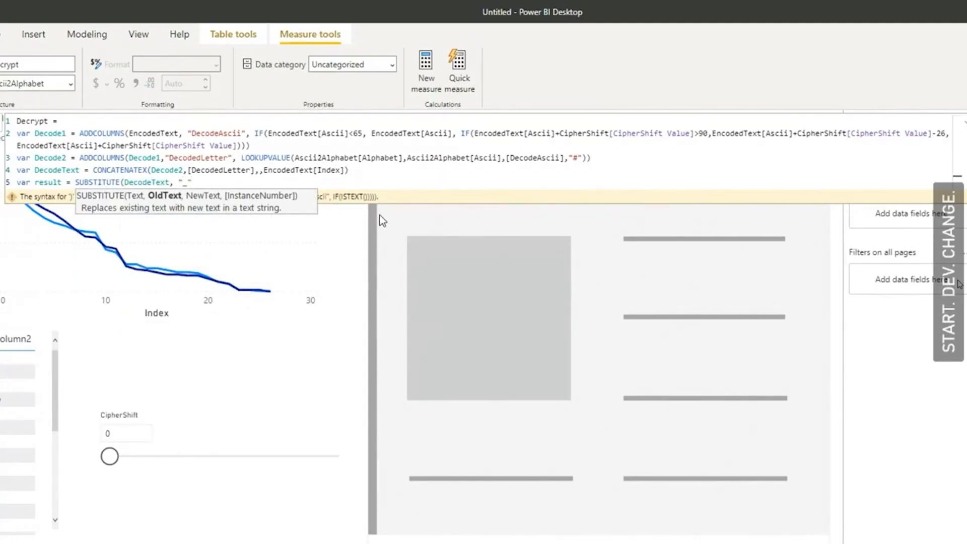
text(, " "))
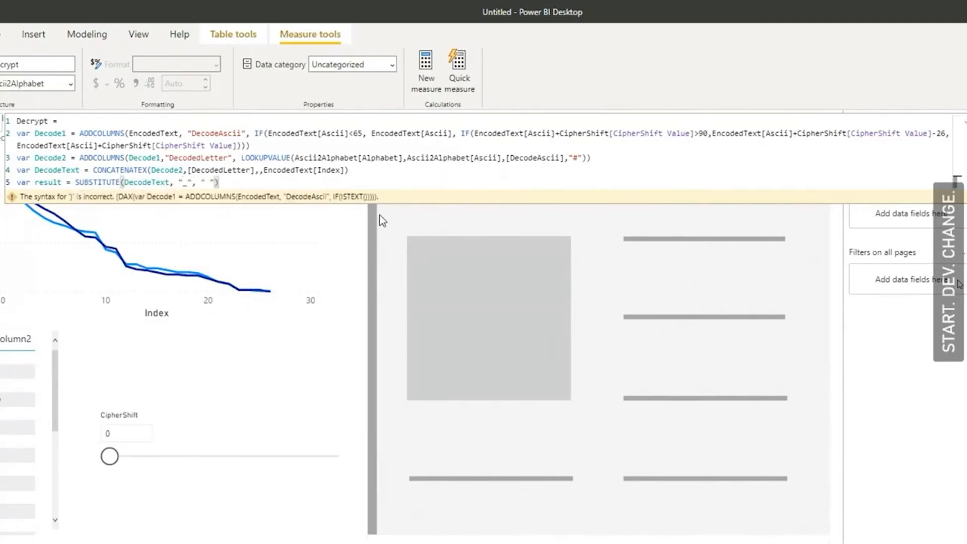
End the Decrypt measure with a line returning result.
key(Return)
text(RET)
key(Return)
click(89, 197)
key(BackSpace)
key(BackSpace)
text(eturn result)
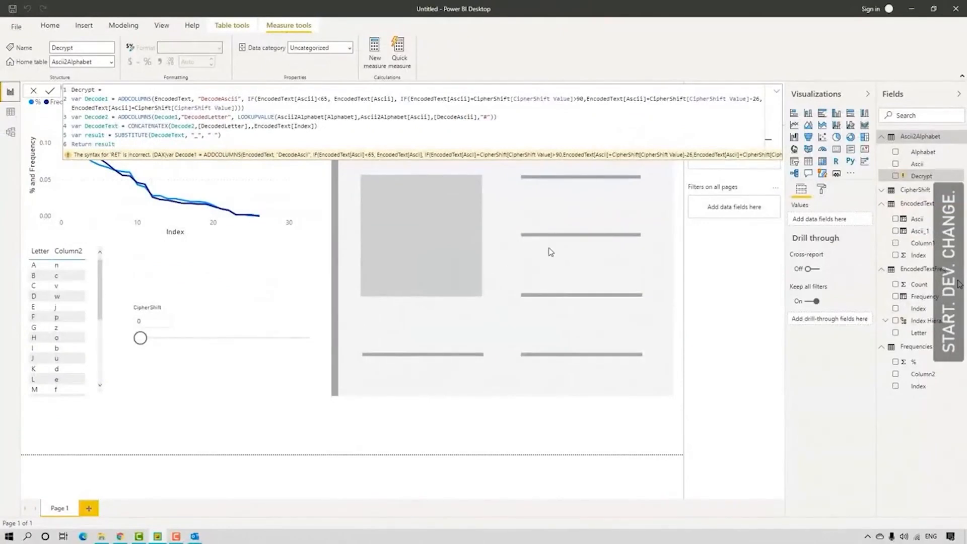
Commit the measure and show Decrypt in the empty card visual.
click(661, 338)
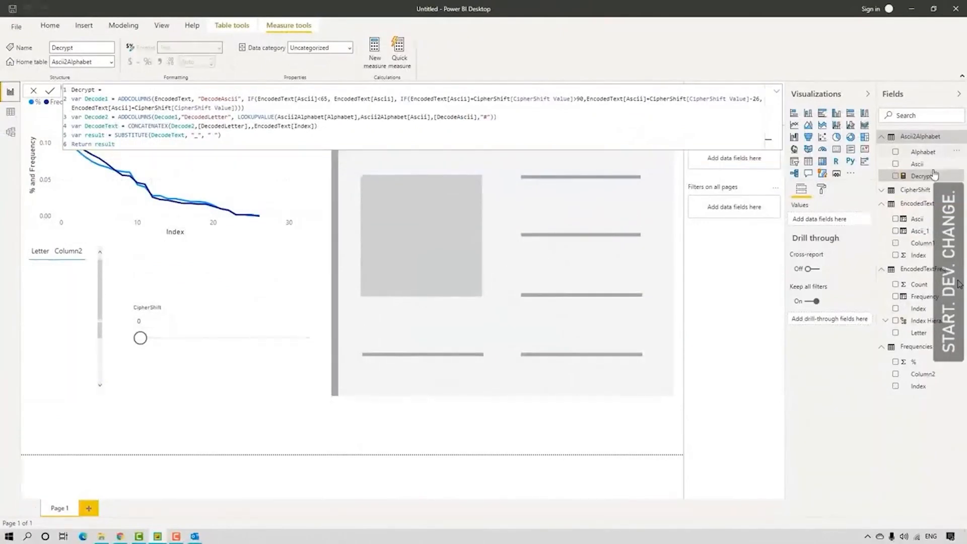
drag(922, 175, 837, 219)
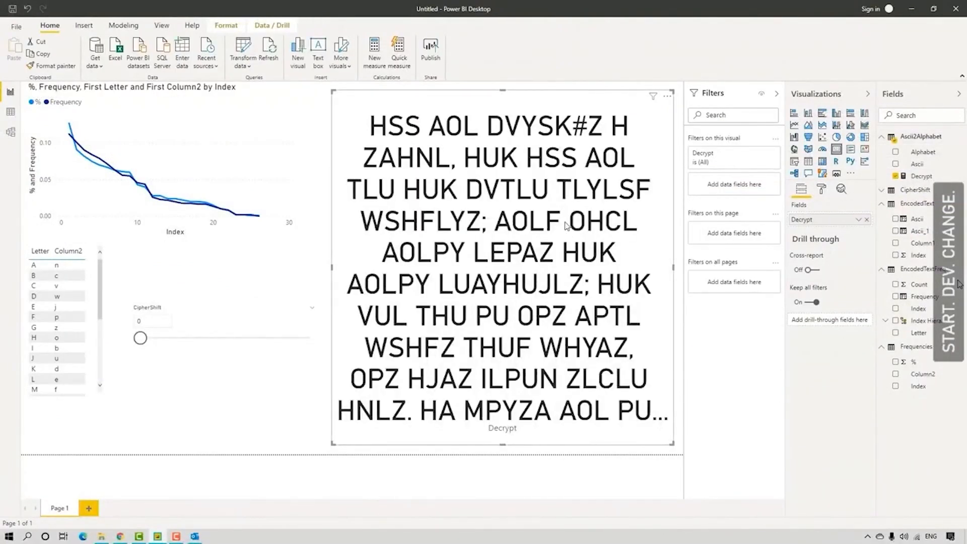
Set the text size of the Decrypt card's data label to 18 pt.
click(821, 190)
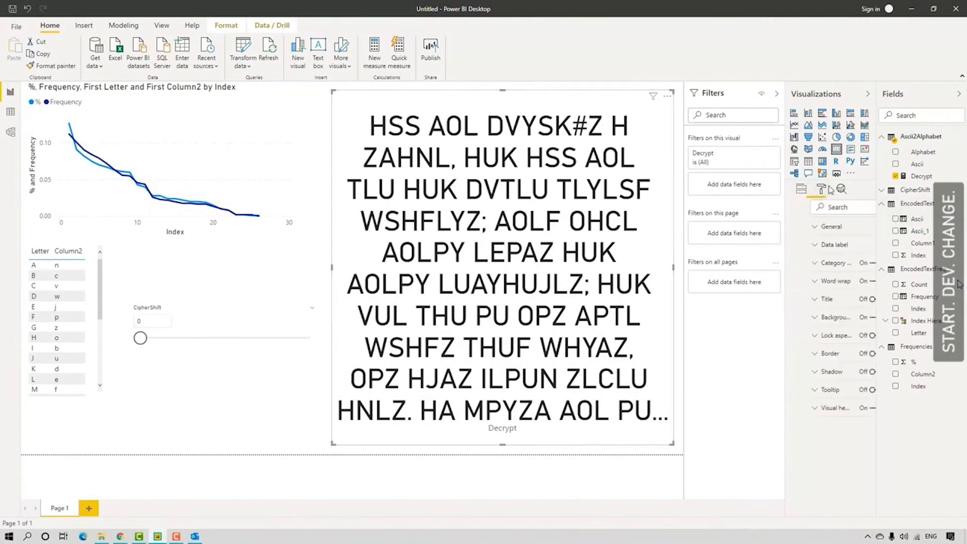
click(831, 235)
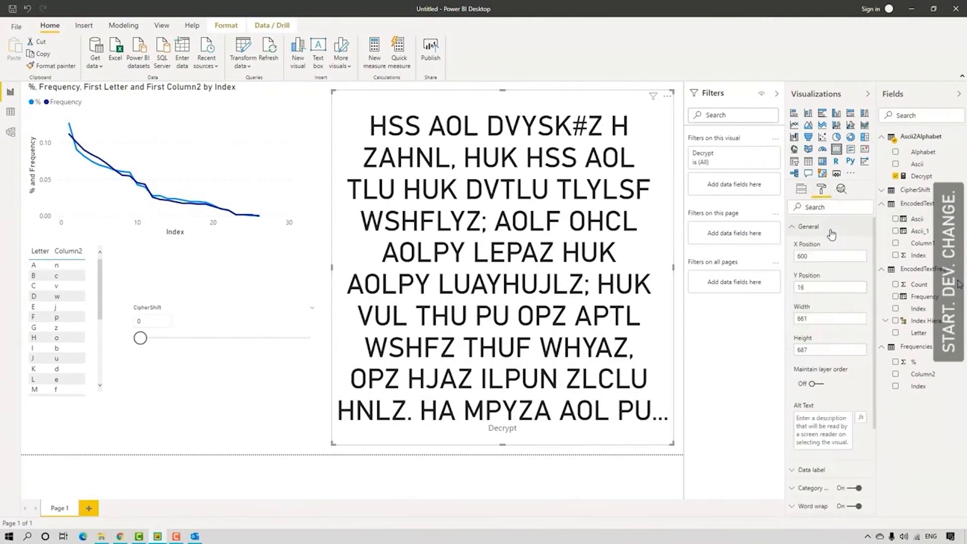
click(832, 235)
click(826, 244)
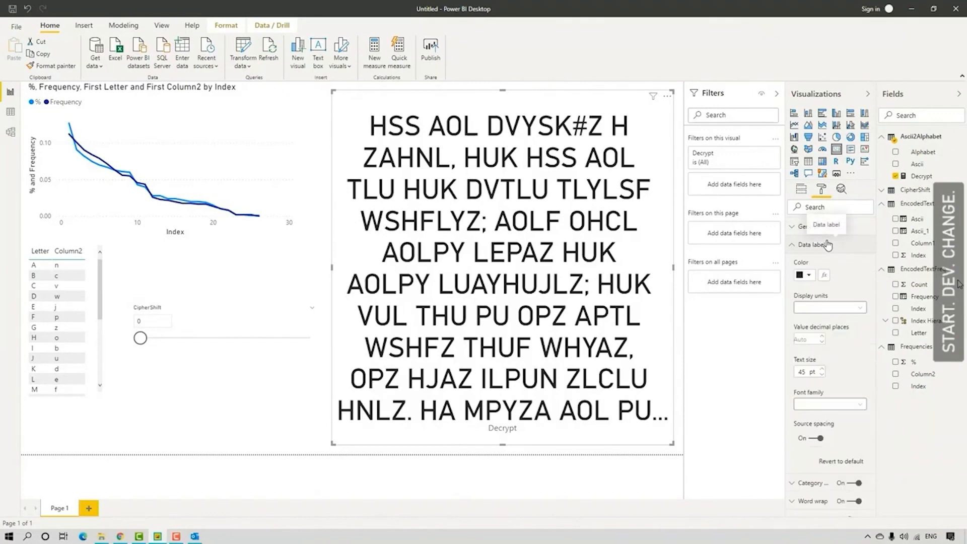
click(822, 374)
click(822, 374)
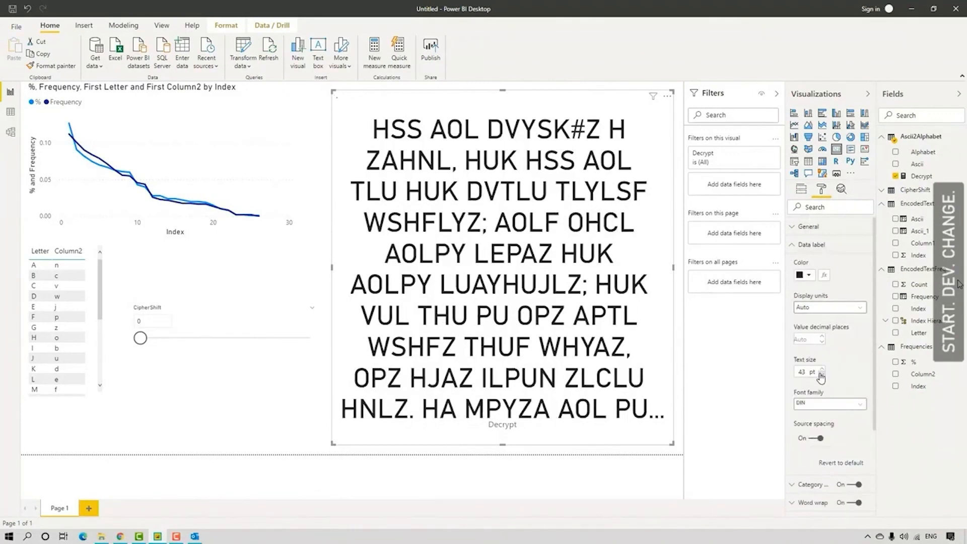
click(822, 374)
click(823, 375)
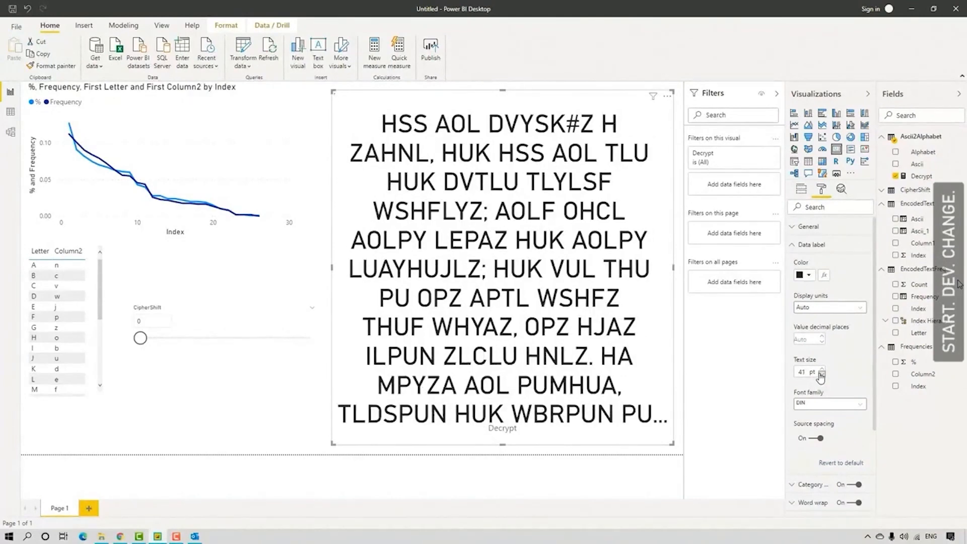
click(822, 375)
click(822, 375)
click(822, 374)
click(822, 374)
click(822, 374)
click(822, 374)
click(823, 374)
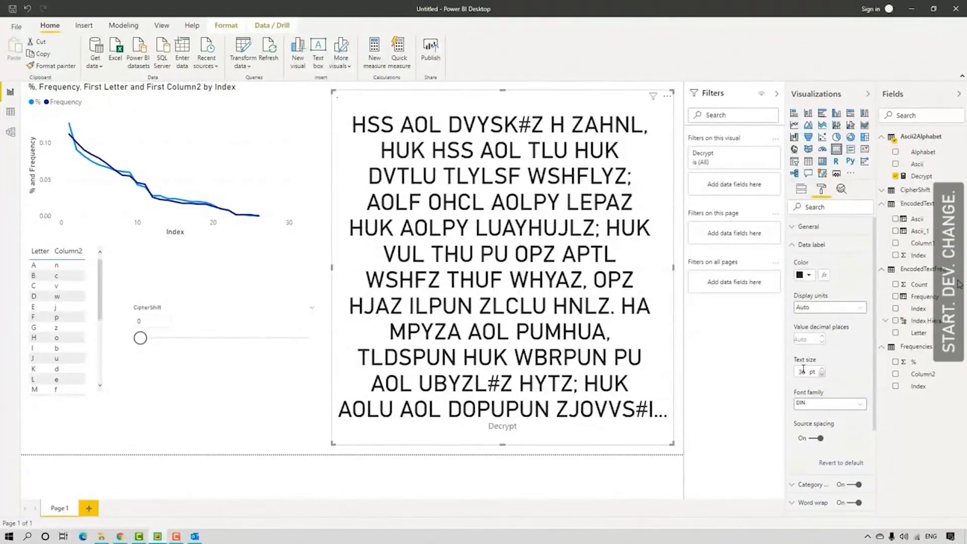
drag(806, 371, 798, 372)
text(18)
Raise the CipherShift slicer value to 19 to shift the text in the Decrypt card.
drag(140, 337, 147, 344)
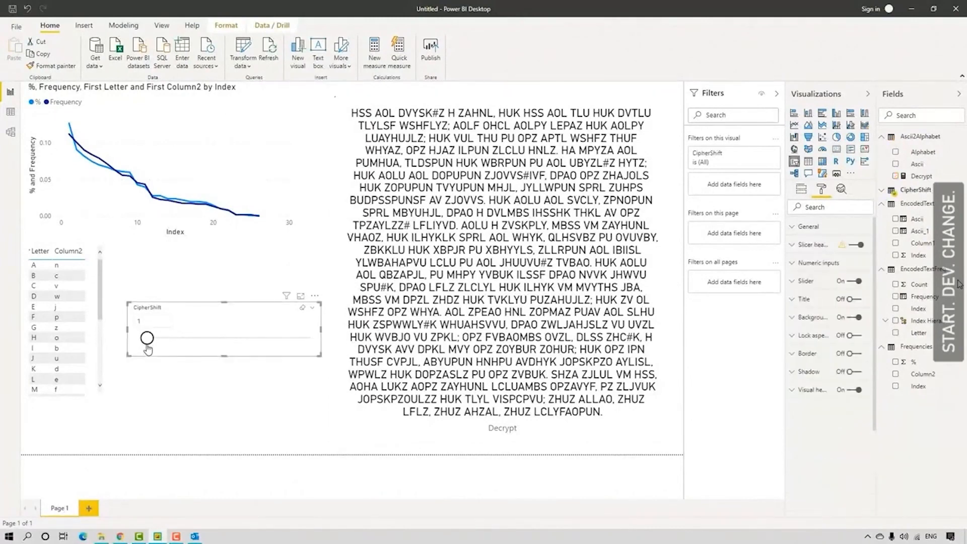
drag(148, 344, 262, 343)
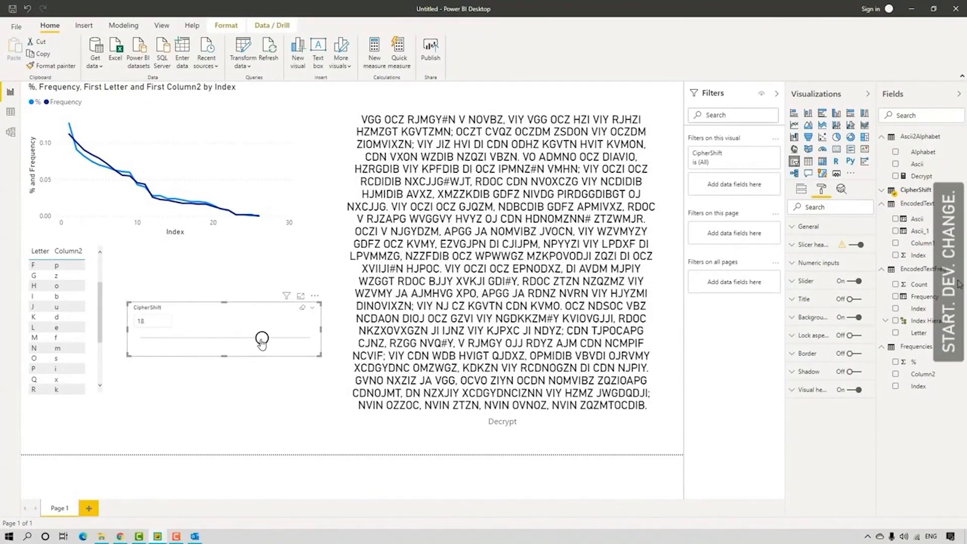
drag(261, 342, 268, 344)
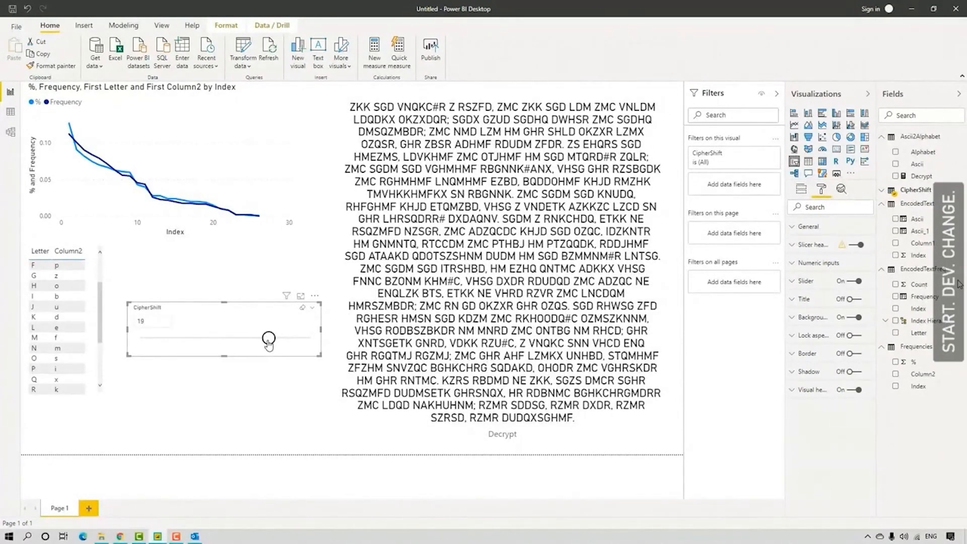